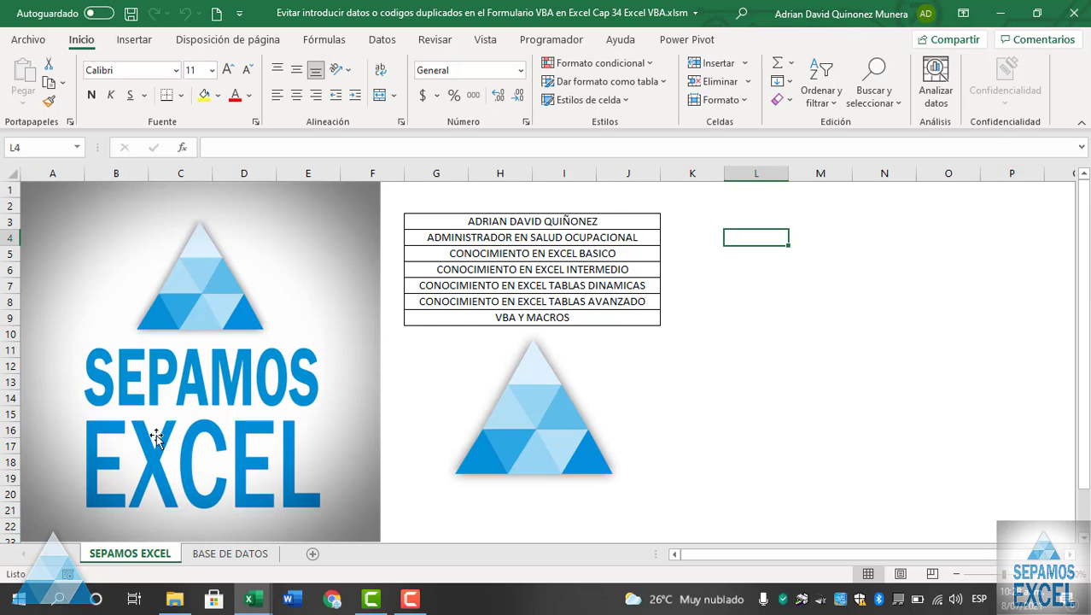
Step: Switch to the BASE DE DATOS sheet with its 13-item records table and FORMULARIO button
{"action": "left_click", "coordinate": [224, 554]}
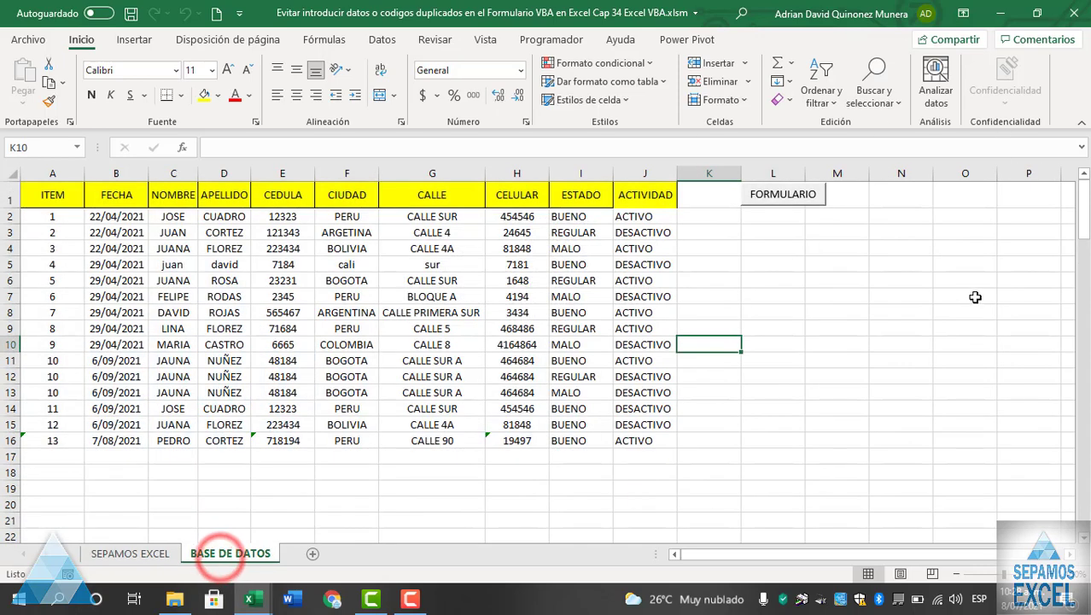
{"action": "left_click", "coordinate": [796, 274]}
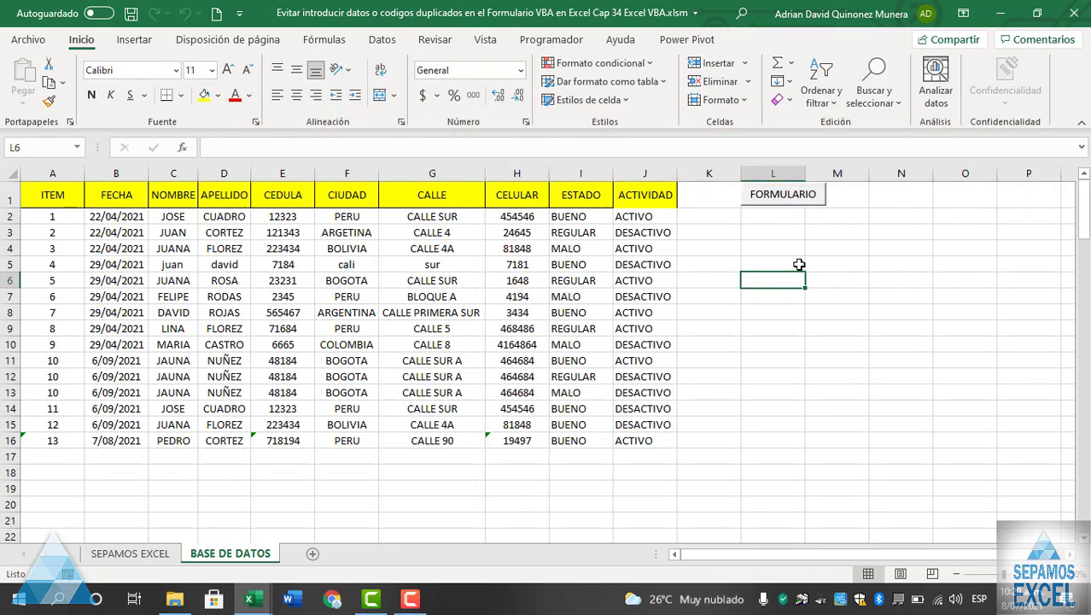
{"action": "left_click", "coordinate": [53, 453]}
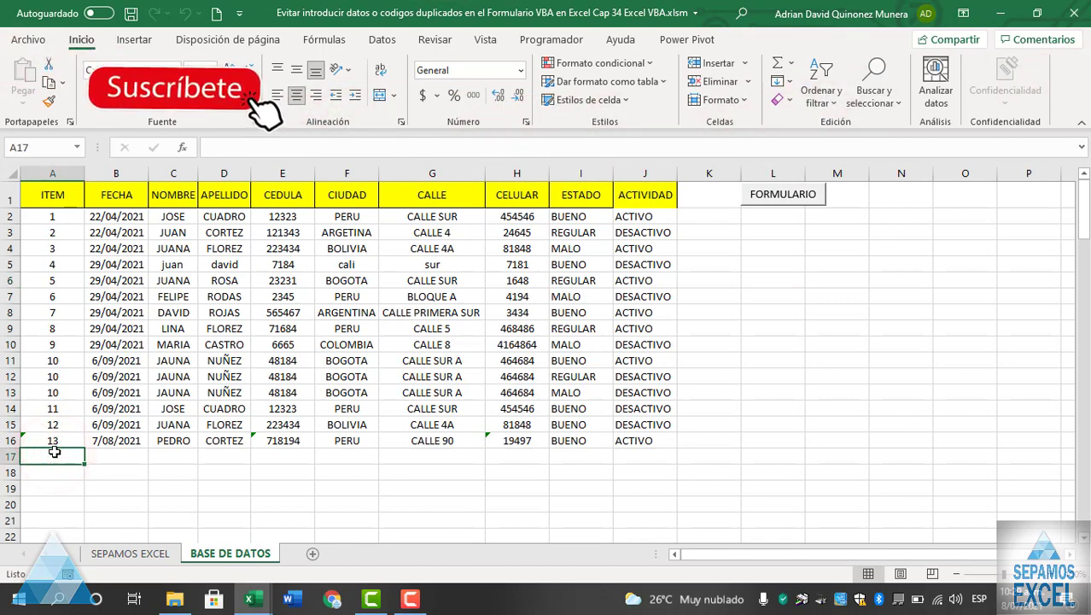
{"action": "type", "text": "13"}
{"action": "key", "text": "Return"}
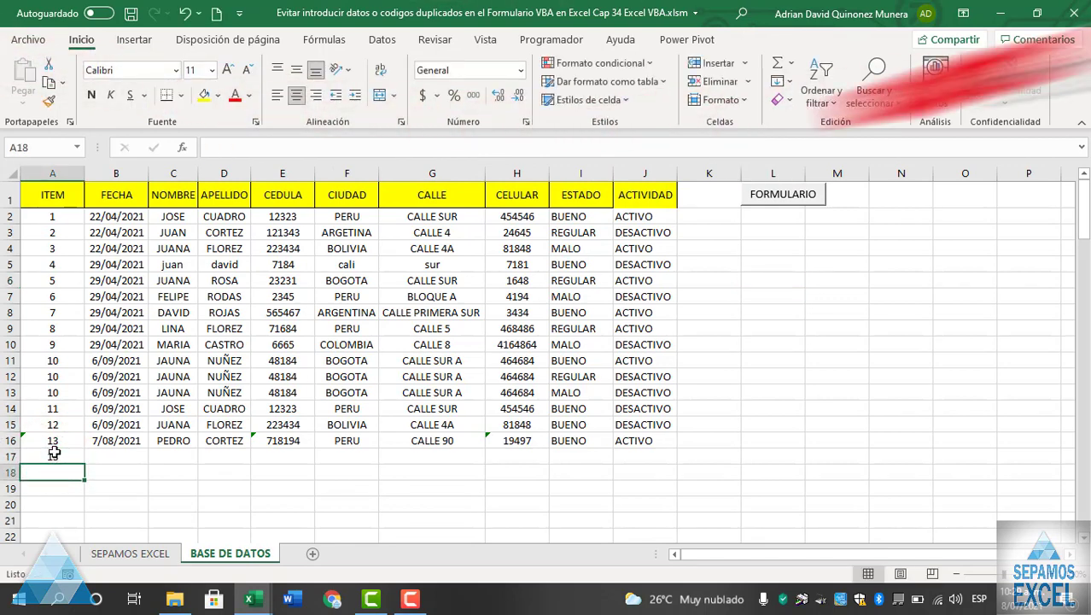
{"action": "type", "text": "1"}
{"action": "key", "text": "BackSpace"}
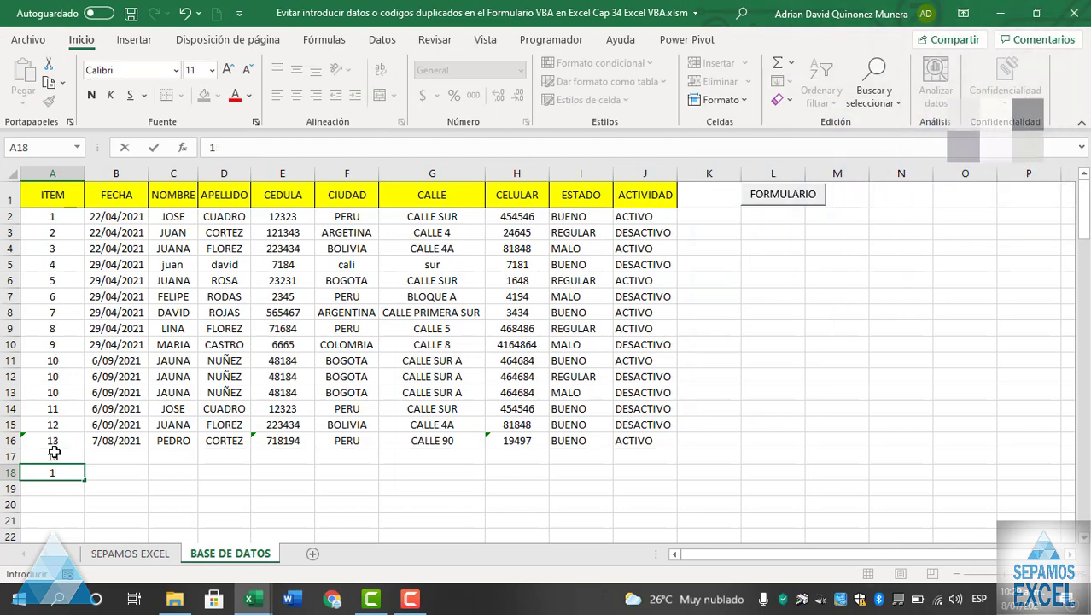
{"action": "type", "text": "2"}
{"action": "key", "text": "Return"}
{"action": "type", "text": "1"}
{"action": "key", "text": "Return"}
{"action": "type", "text": "9"}
{"action": "key", "text": "Return"}
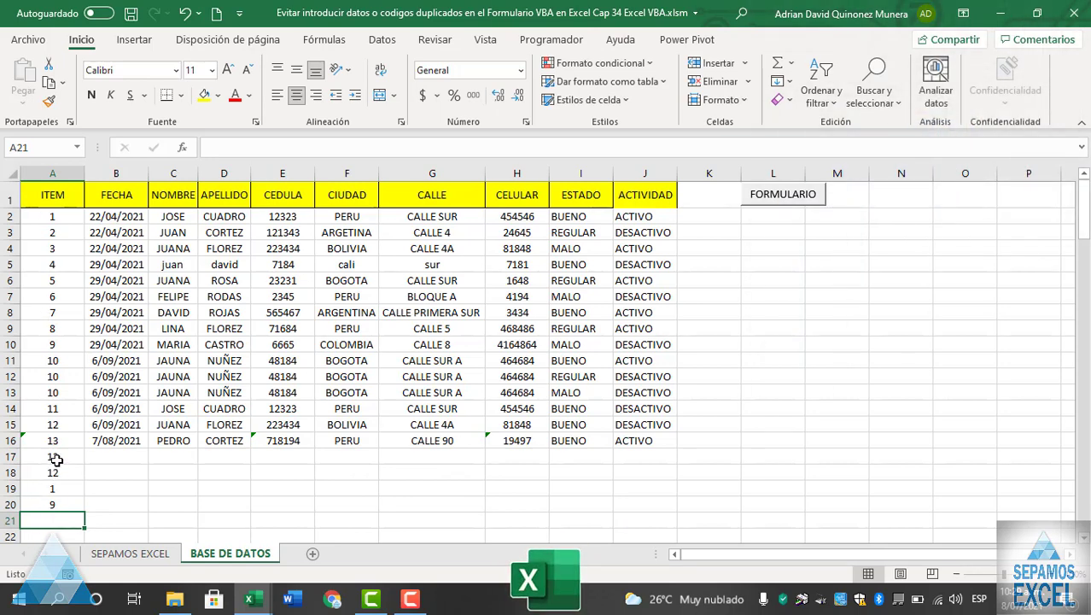
{"action": "left_click_drag", "start_coordinate": [58, 456], "coordinate": [49, 507]}
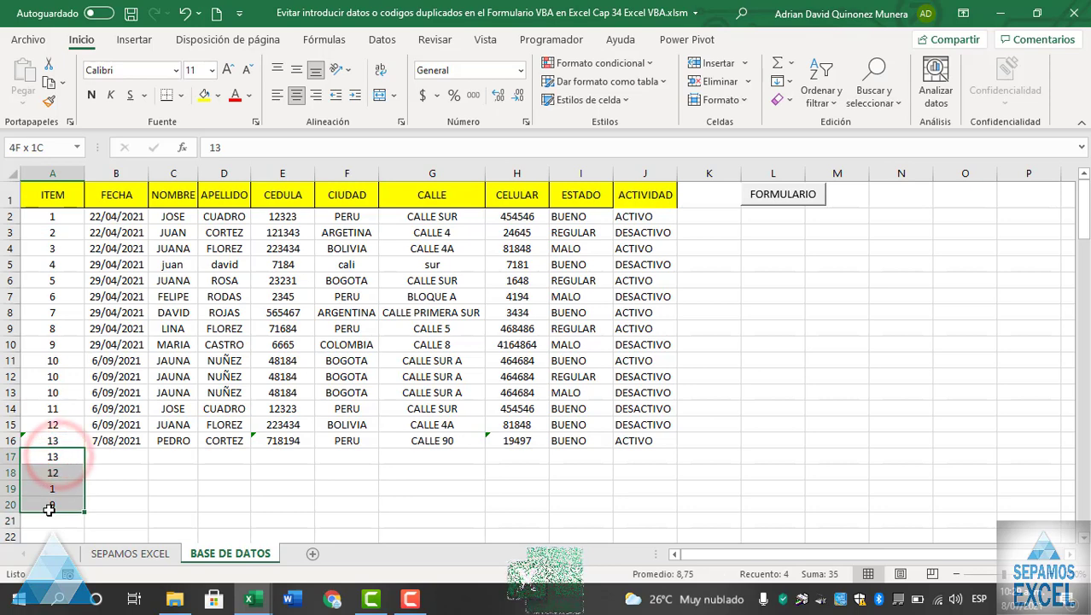
{"action": "key", "text": "Delete"}
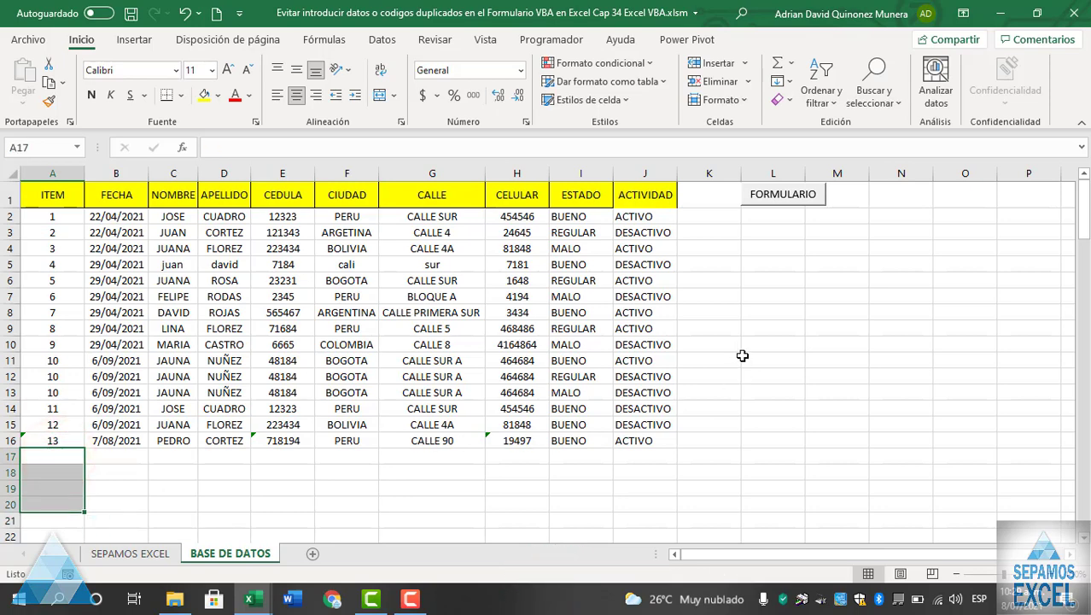
{"action": "left_click", "coordinate": [739, 350]}
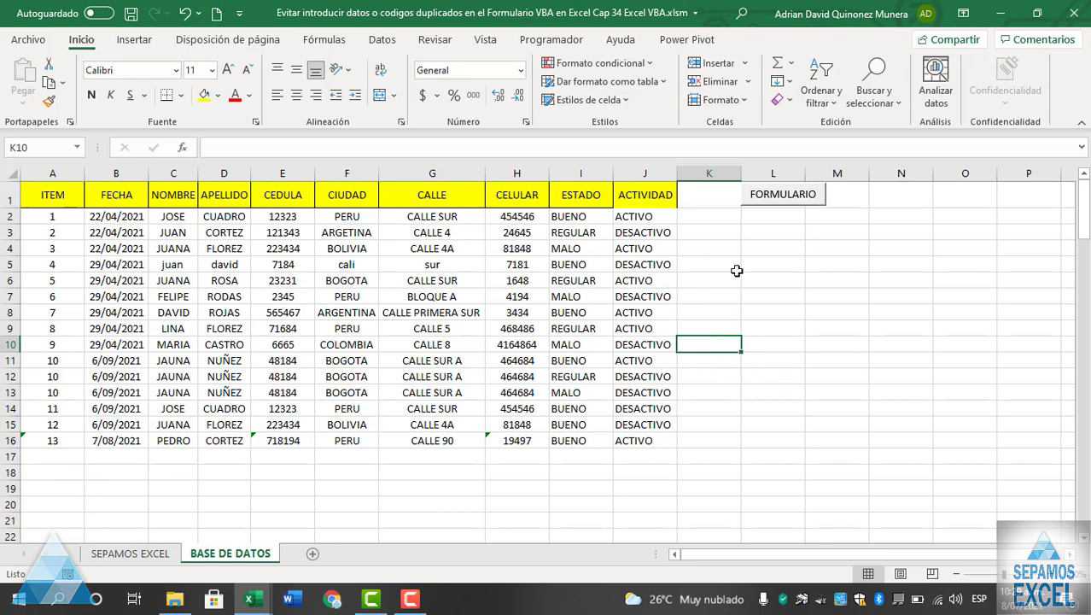
Step: In the FORMULARIO form, enter the person's name, surname, ID, city ARGENTINA and street, choosing REGULAR and ACTIVO
{"action": "left_click", "coordinate": [810, 199]}
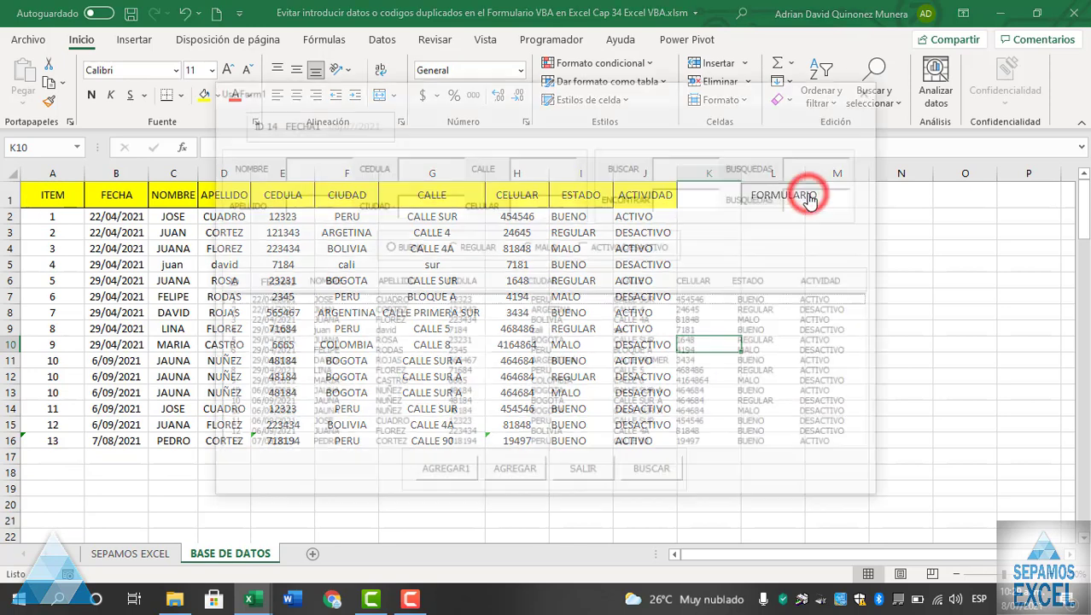
{"action": "mouse_move", "coordinate": [471, 99]}
{"action": "left_mouse_down"}
{"action": "mouse_move", "coordinate": [523, 91]}
{"action": "mouse_move", "coordinate": [543, 100]}
{"action": "left_mouse_up"}
{"action": "left_click", "coordinate": [409, 164]}
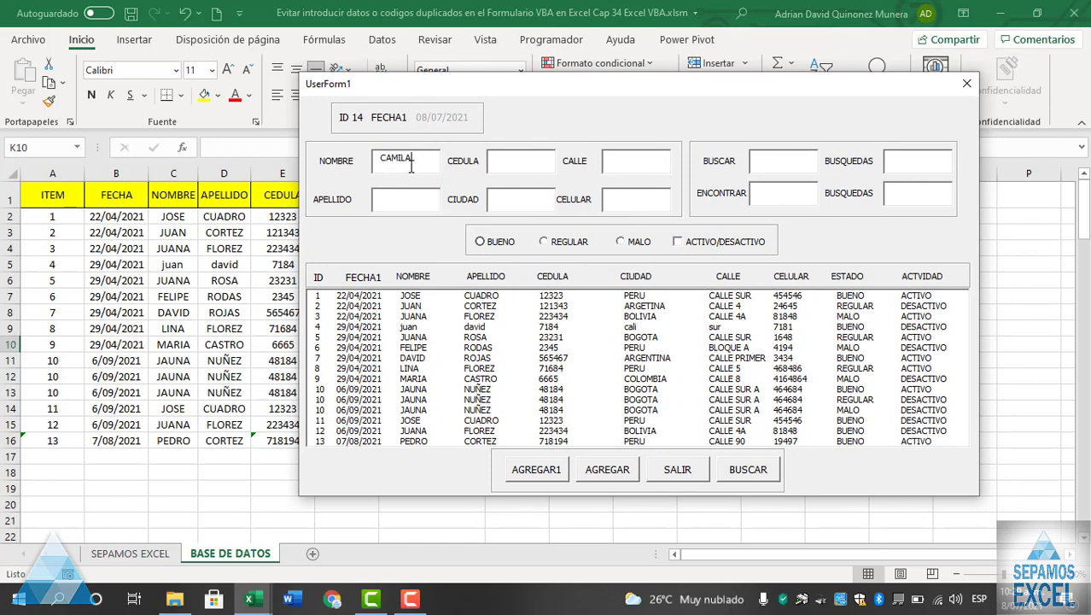
{"action": "key", "text": "Tab"}
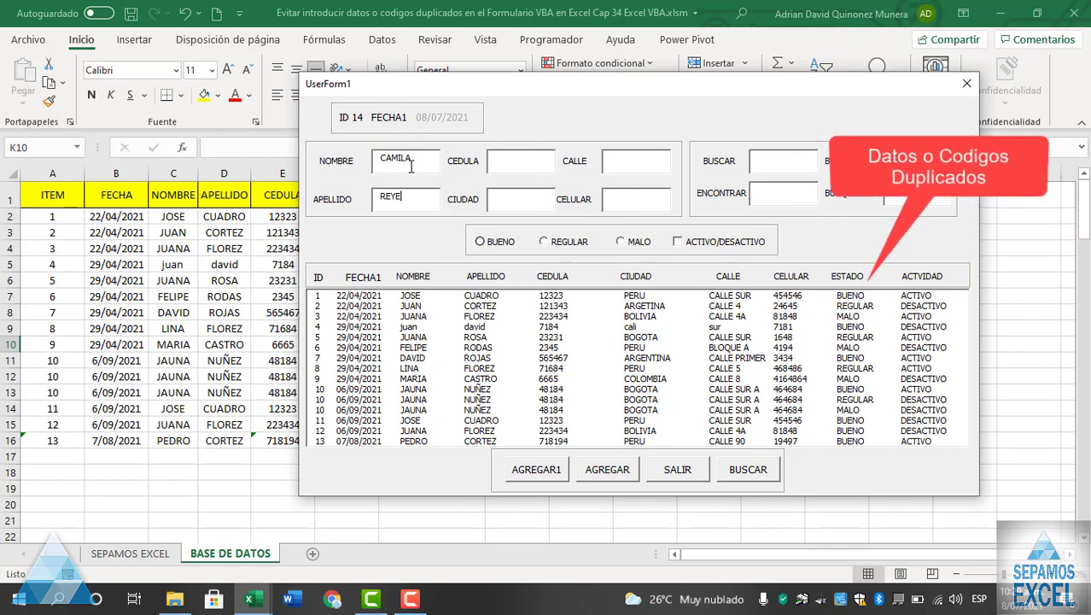
{"action": "key", "text": "Tab"}
{"action": "type", "text": "18194"}
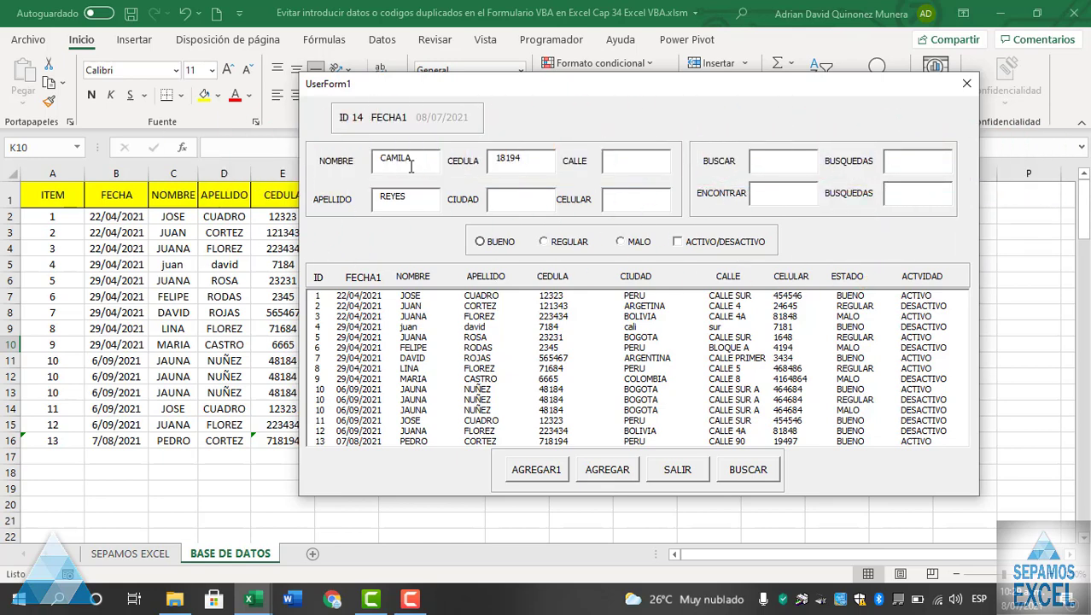
{"action": "type", "text": "N"}
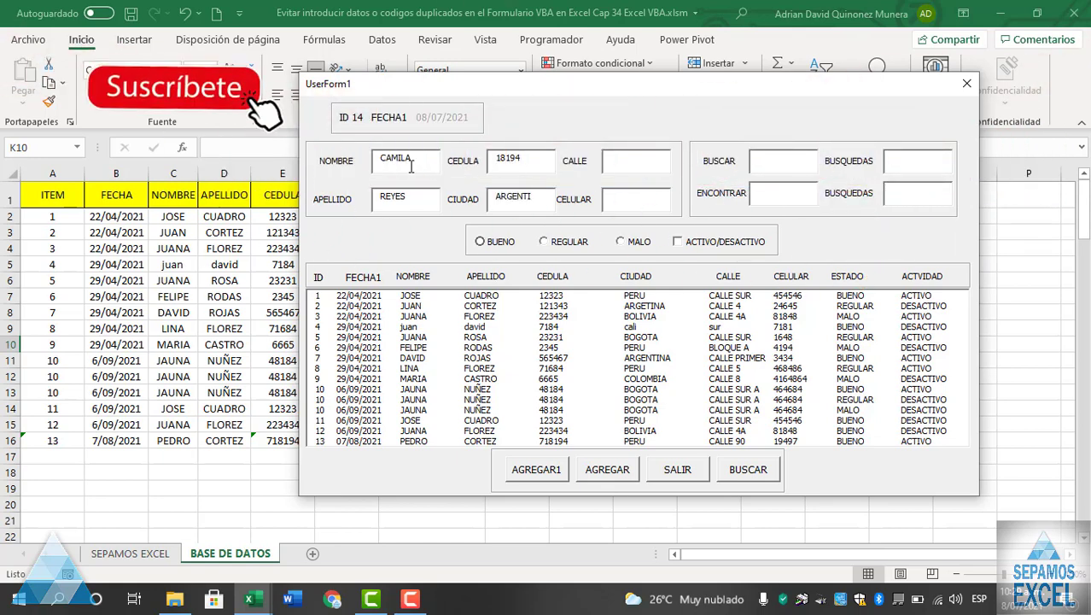
{"action": "type", "text": "TINA"}
{"action": "key", "text": "Tab"}
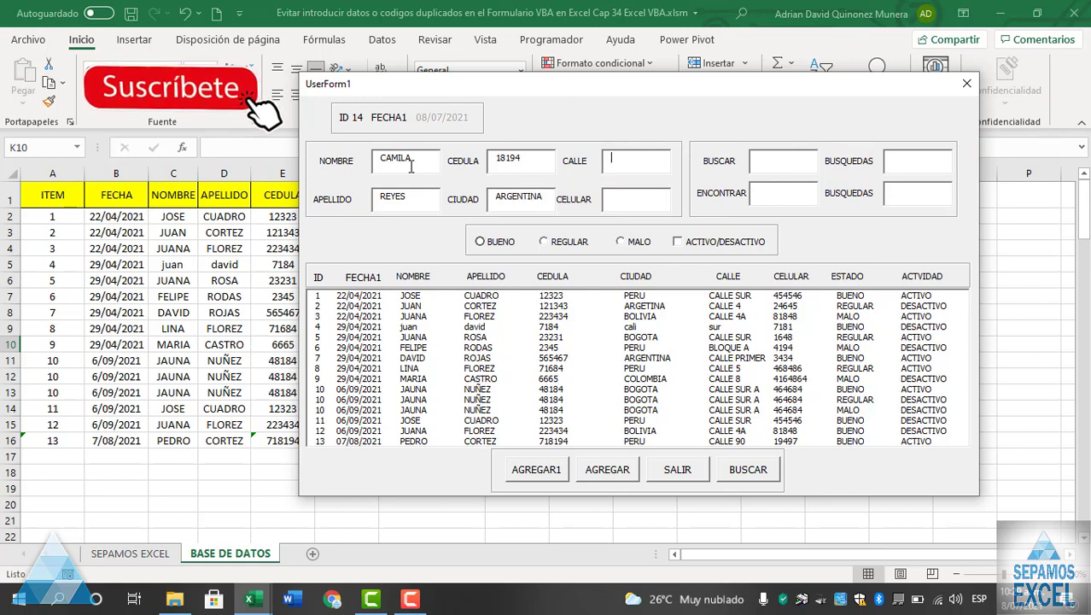
{"action": "type", "text": "CALL"}
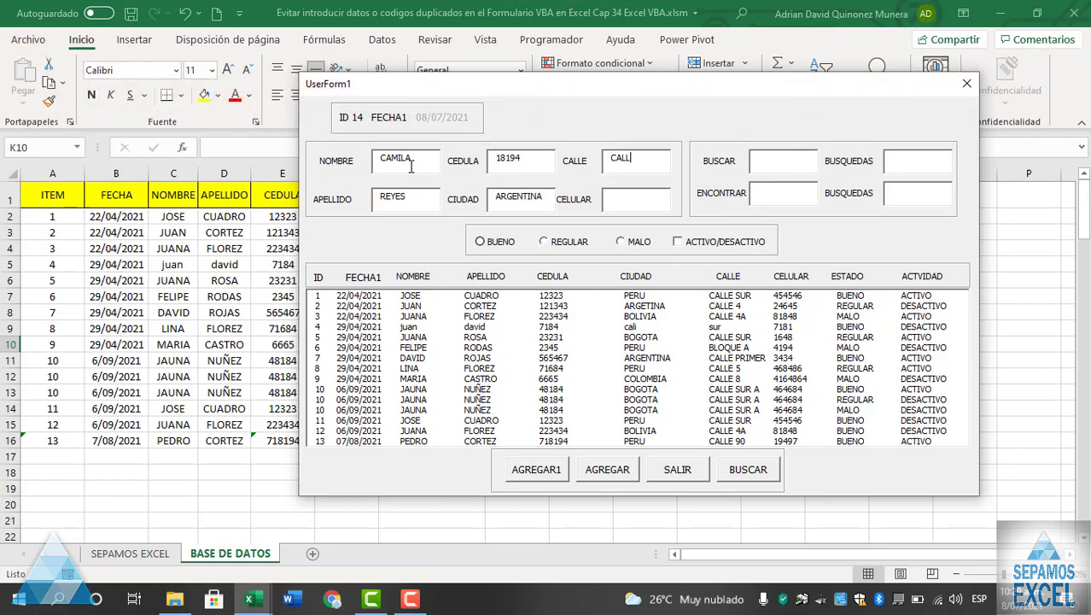
{"action": "type", "text": "E 7-"}
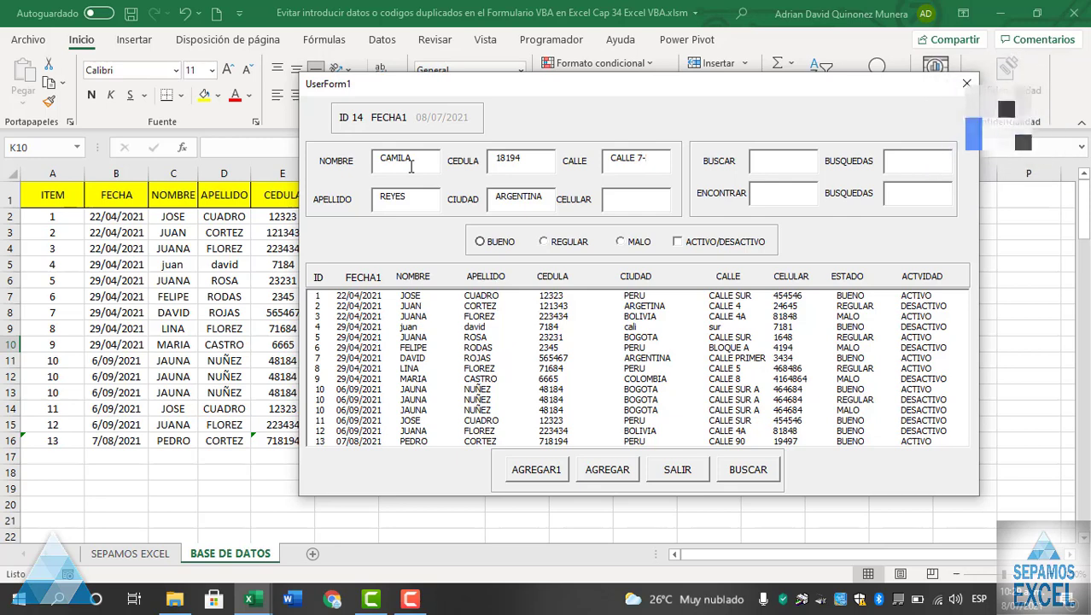
{"action": "type", "text": "2"}
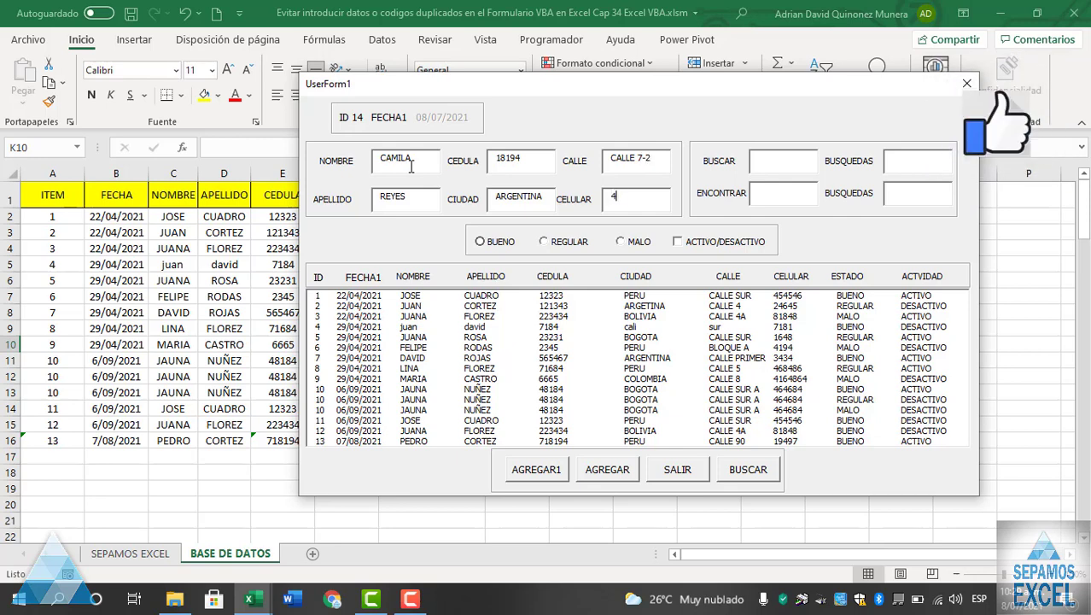
{"action": "left_click", "coordinate": [546, 243]}
{"action": "left_click", "coordinate": [678, 241]}
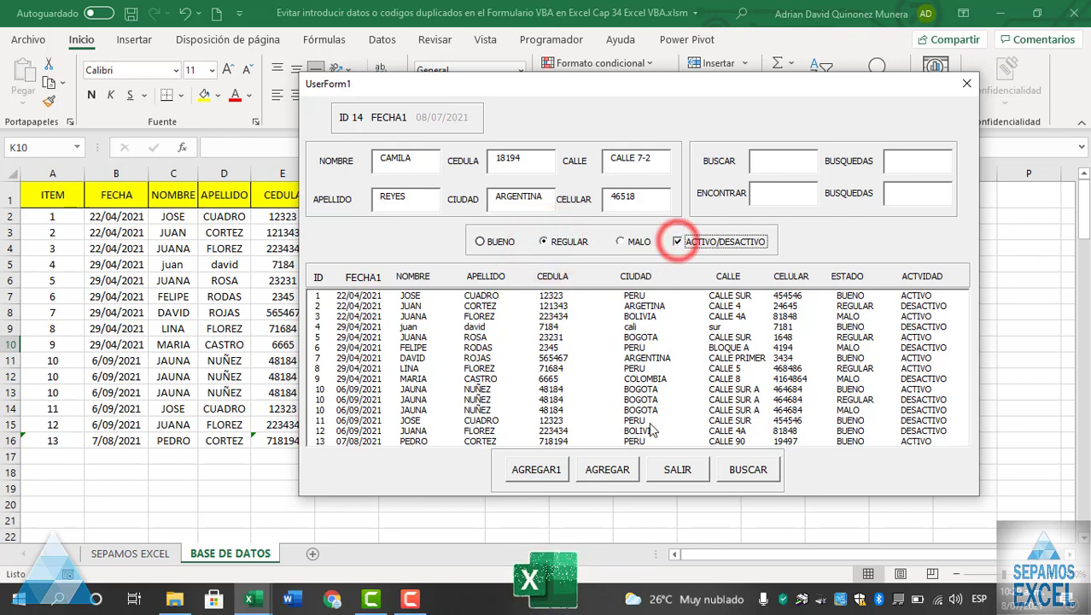
Step: Add the record with AGREGAR, confirm Sí, check the new row 17 and close the form
{"action": "left_click", "coordinate": [626, 470]}
{"action": "left_click", "coordinate": [569, 356]}
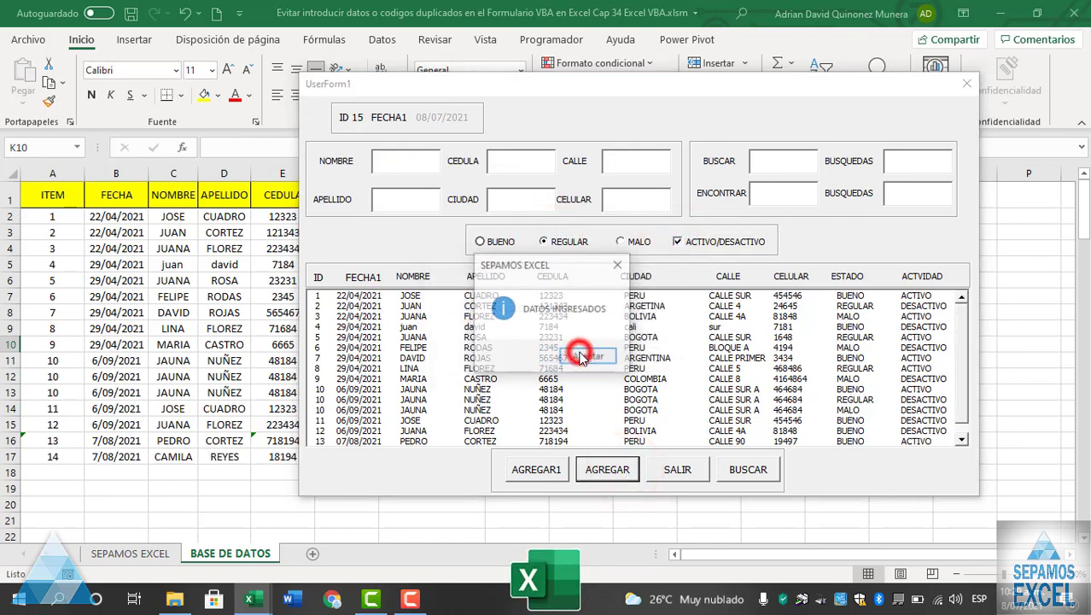
{"action": "left_click", "coordinate": [580, 358]}
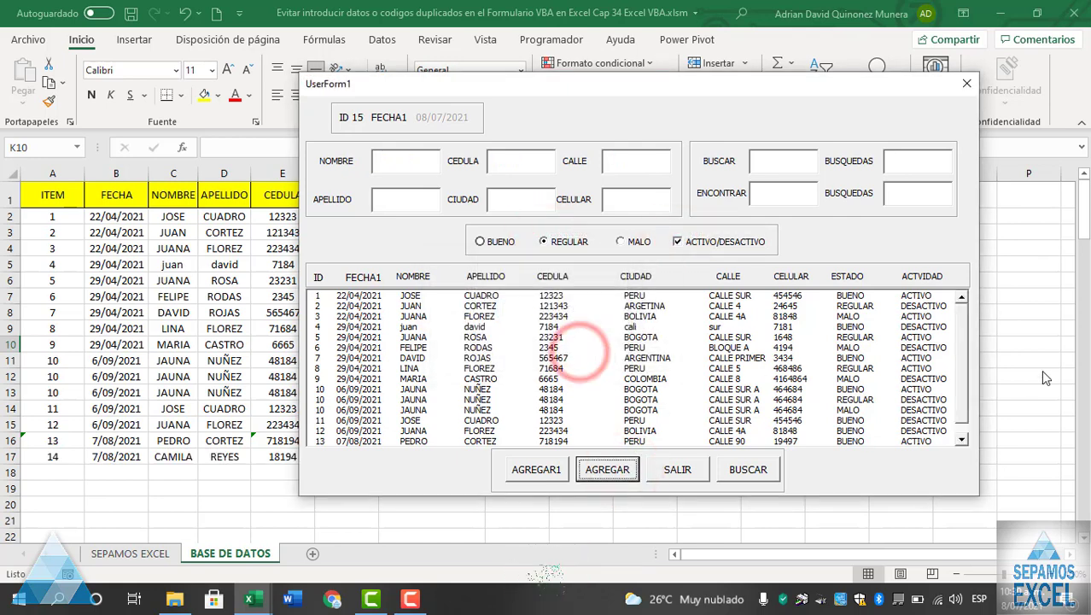
{"action": "left_click", "coordinate": [962, 354]}
{"action": "scroll", "coordinate": [962, 354], "scroll_direction": "down", "scroll_amount": 1}
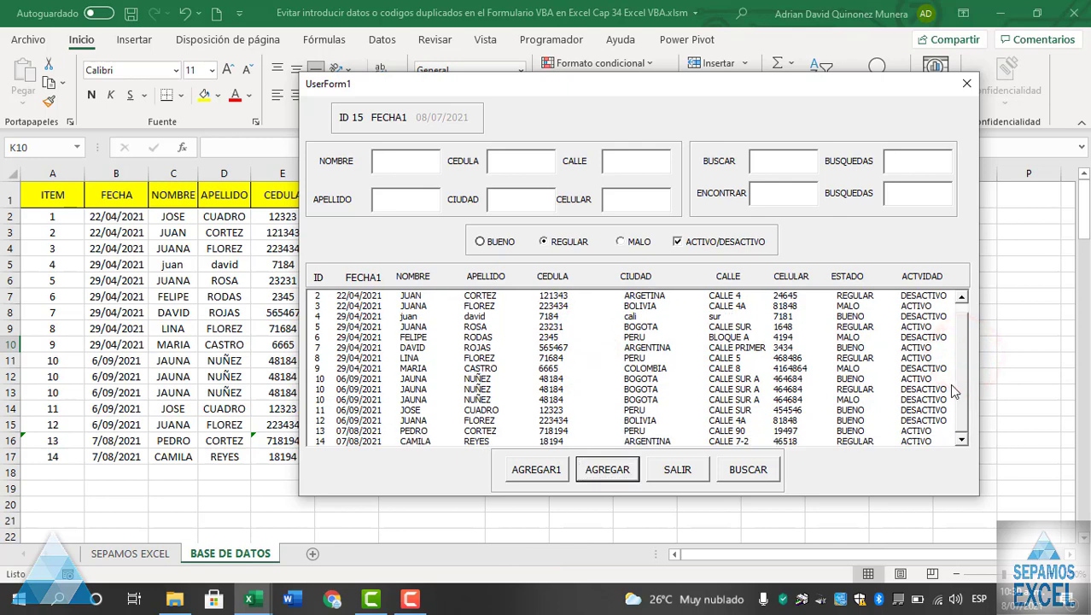
{"action": "scroll", "coordinate": [948, 375], "scroll_direction": "up", "scroll_amount": 1}
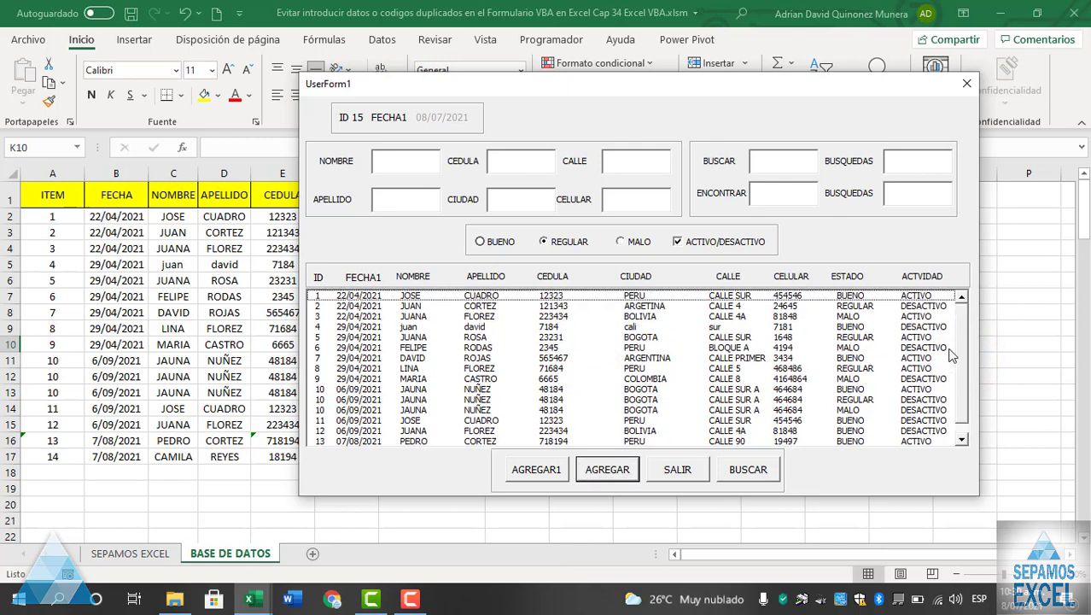
{"action": "scroll", "coordinate": [951, 367], "scroll_direction": "down", "scroll_amount": 1}
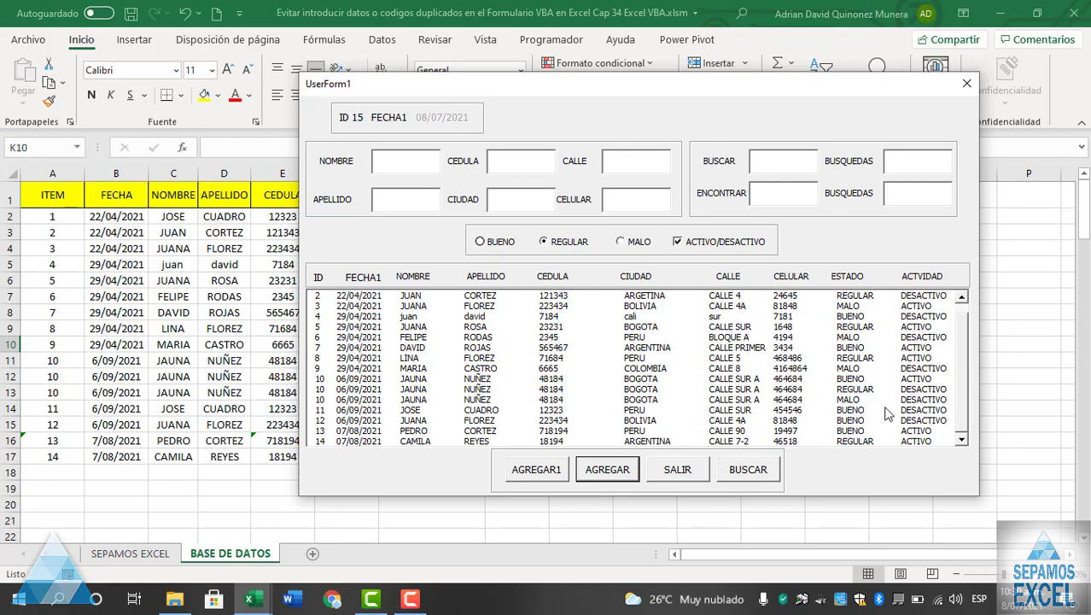
{"action": "left_click", "coordinate": [670, 471]}
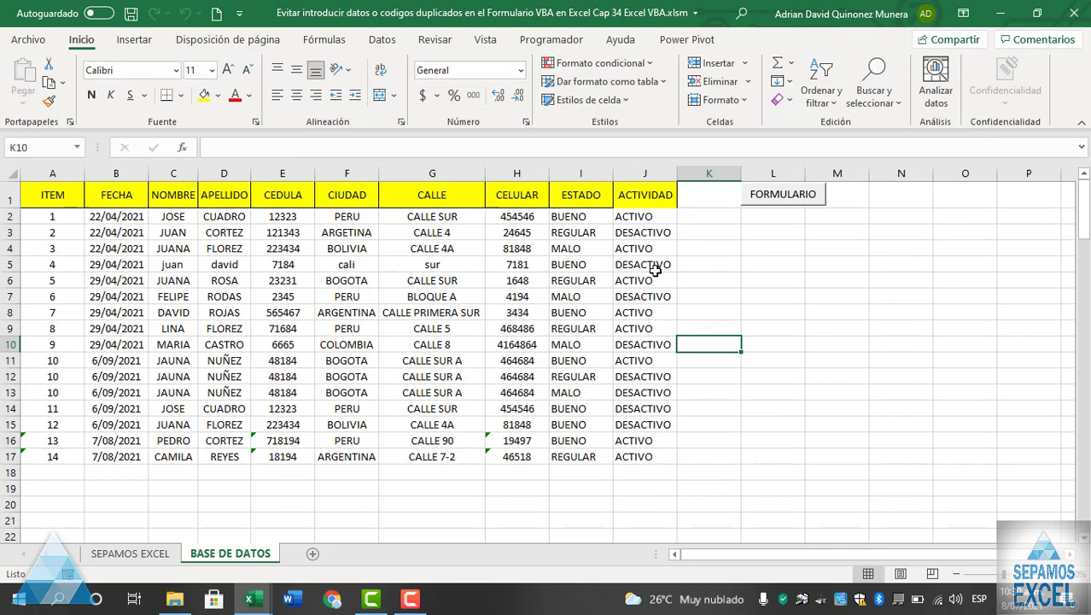
Step: In the VBA editor, open UserForm1's AGREGAR code (CommandButton3_Click) and place the cursor above the 'CODIGO comment
{"action": "left_click", "coordinate": [545, 40]}
{"action": "left_click", "coordinate": [20, 97]}
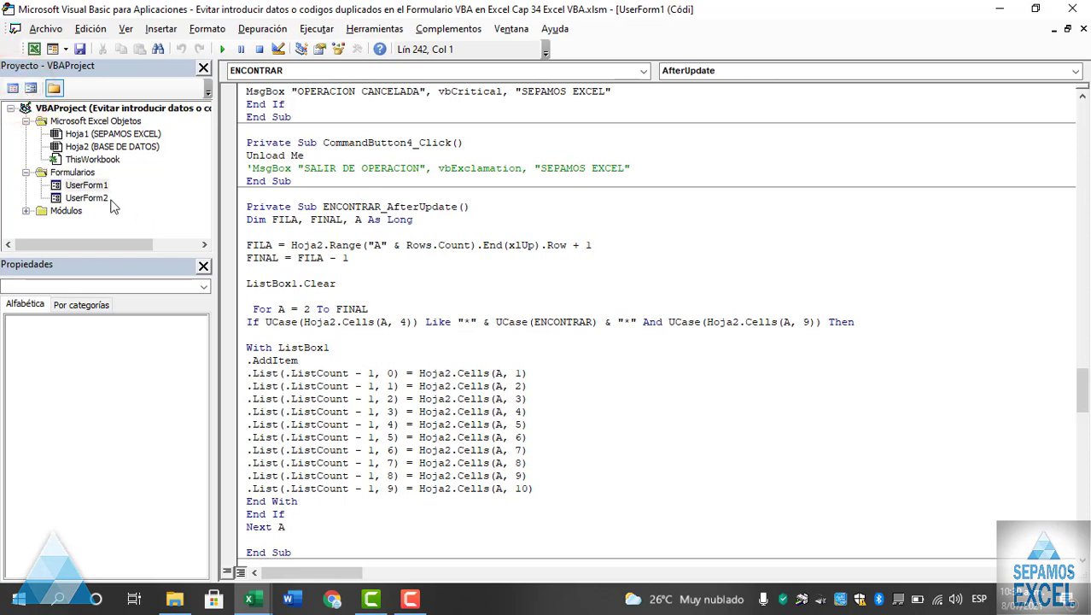
{"action": "double_click", "coordinate": [87, 185]}
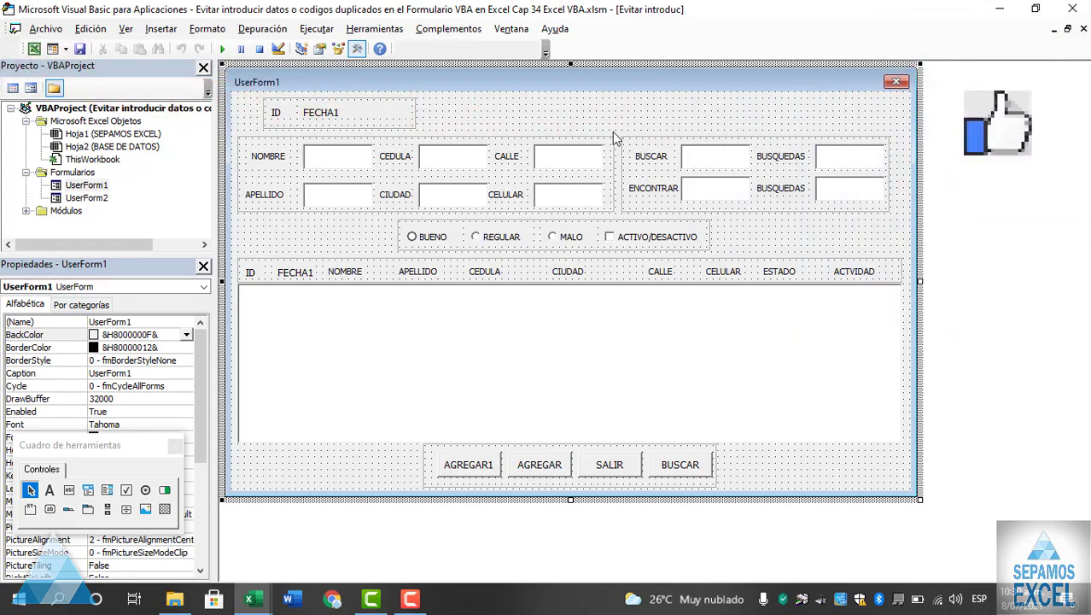
{"action": "double_click", "coordinate": [555, 465]}
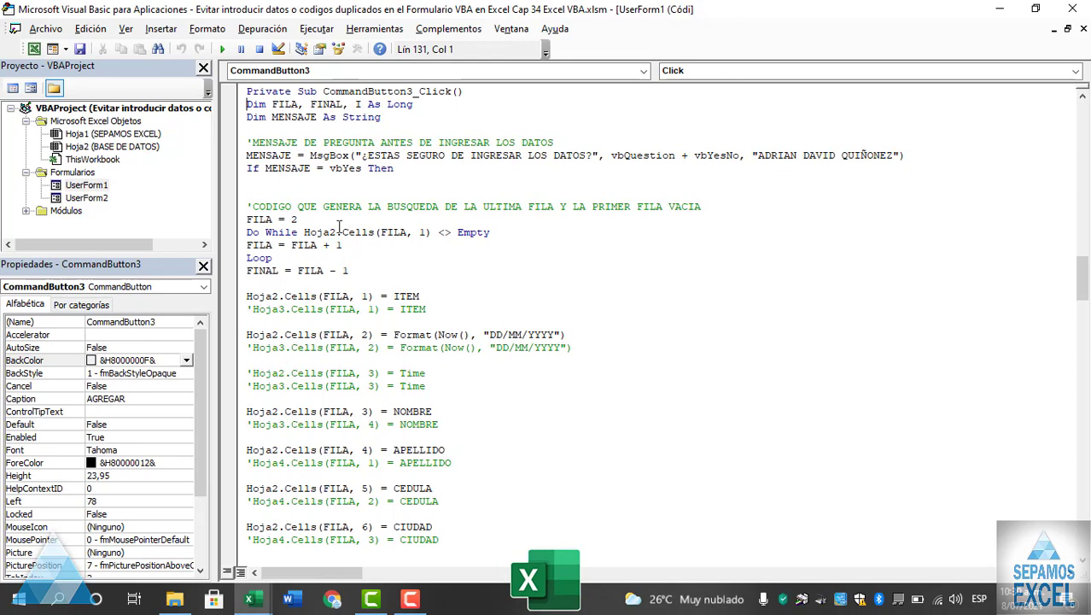
{"action": "scroll", "coordinate": [322, 399], "scroll_direction": "down", "scroll_amount": 7}
{"action": "scroll", "coordinate": [322, 399], "scroll_direction": "down", "scroll_amount": 4}
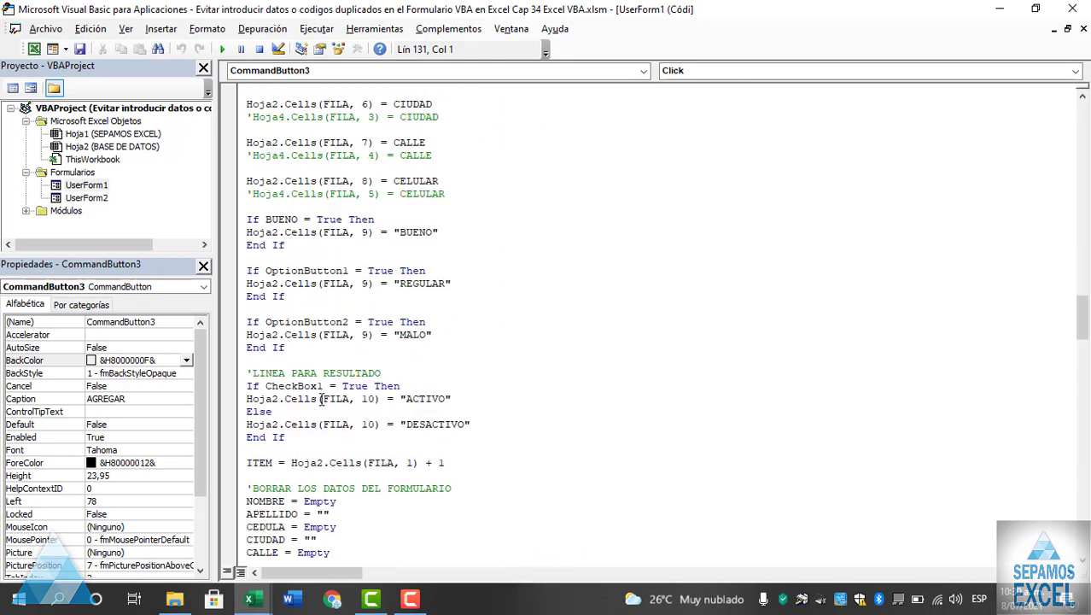
{"action": "scroll", "coordinate": [322, 399], "scroll_direction": "up", "scroll_amount": 6}
{"action": "scroll", "coordinate": [322, 399], "scroll_direction": "up", "scroll_amount": 4}
{"action": "scroll", "coordinate": [322, 399], "scroll_direction": "up", "scroll_amount": 4}
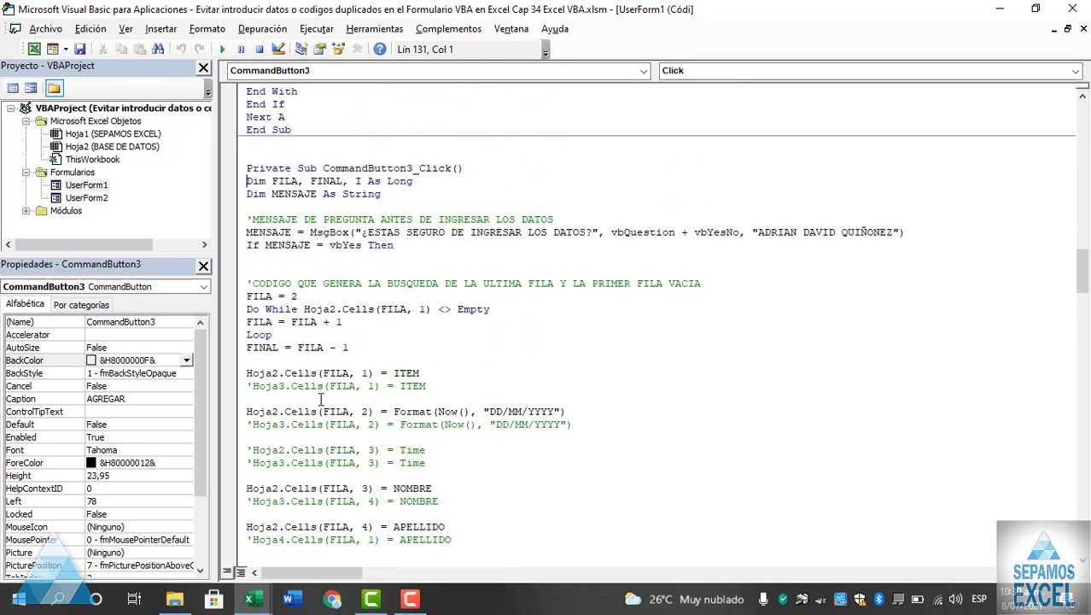
{"action": "left_click", "coordinate": [261, 269]}
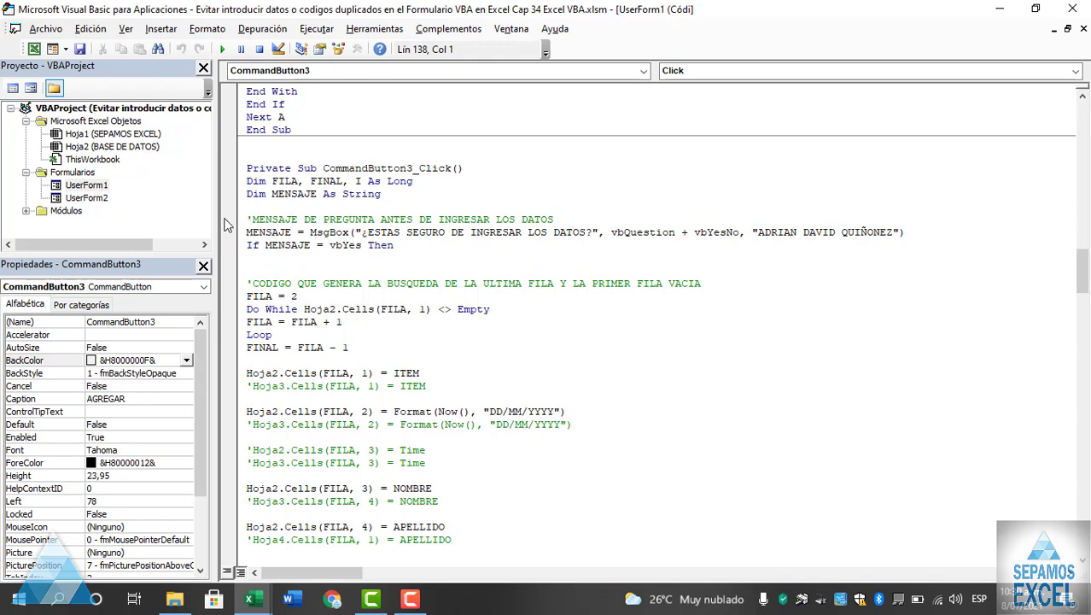
Step: Add a FILA = 1 line after If MENSAJE = vbYes Then, then return to the Excel workbook
{"action": "key", "text": "Return"}
{"action": "type", "text": "FILA= 1"}
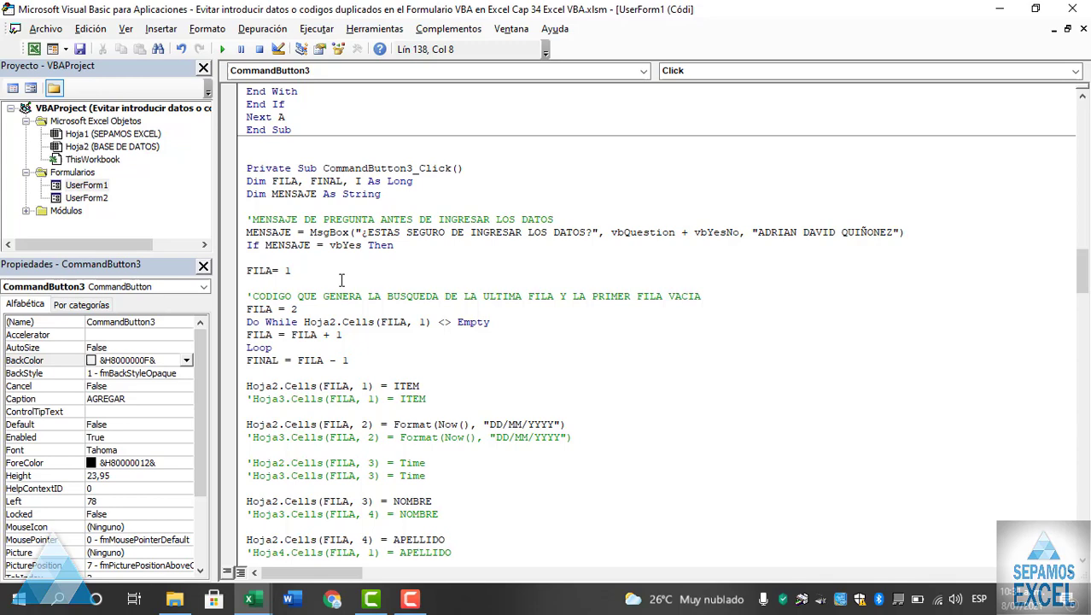
{"action": "left_click", "coordinate": [341, 282]}
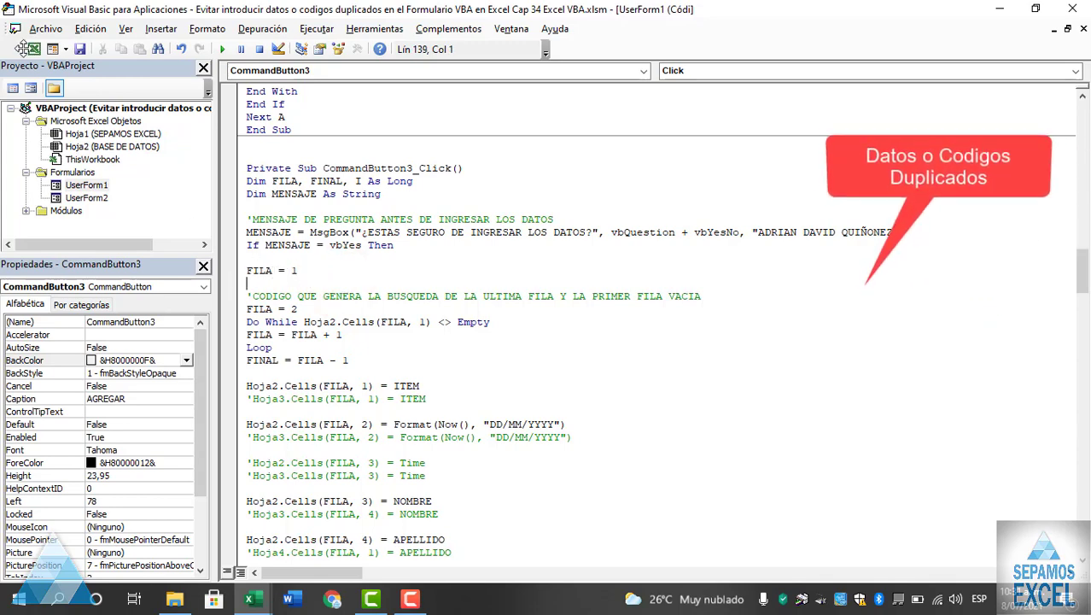
{"action": "left_click", "coordinate": [35, 49]}
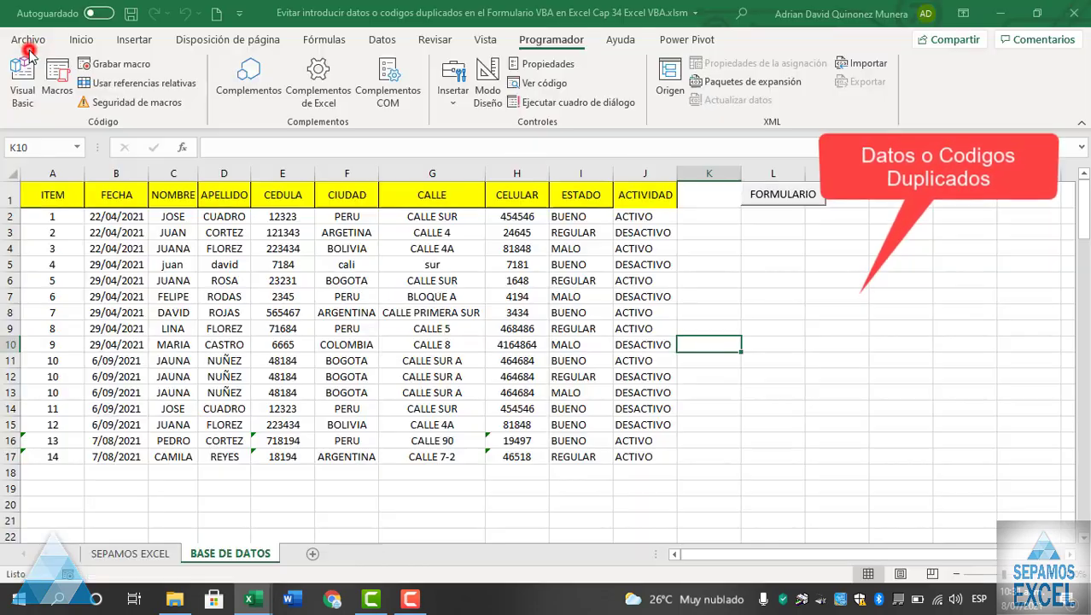
Step: Select the first record in row 2 of BASE DE DATOS, then return to the VBA editor
{"action": "left_click", "coordinate": [9, 216]}
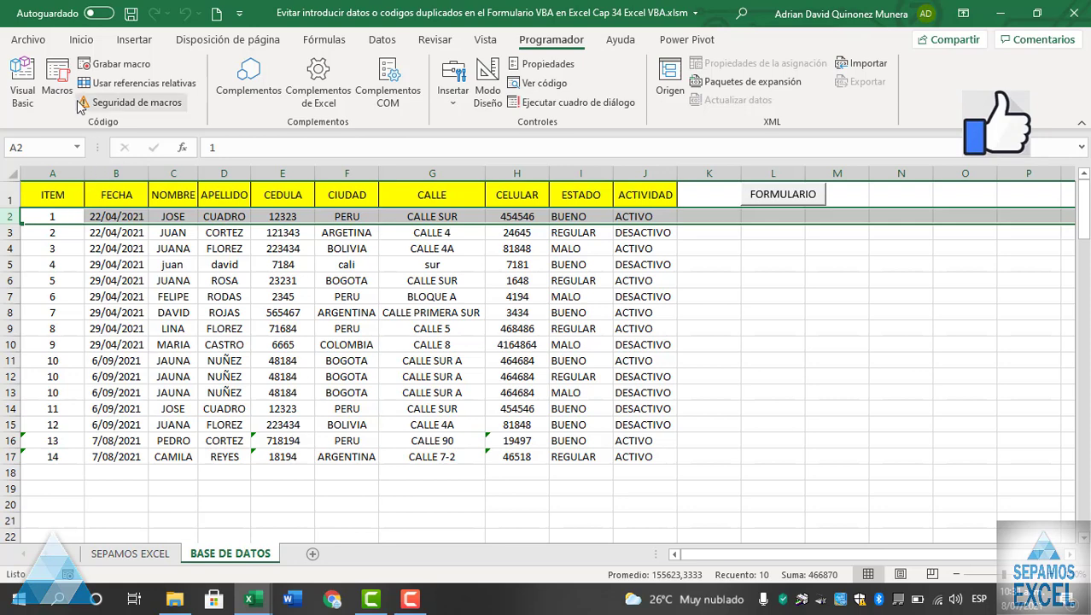
{"action": "left_click", "coordinate": [12, 91]}
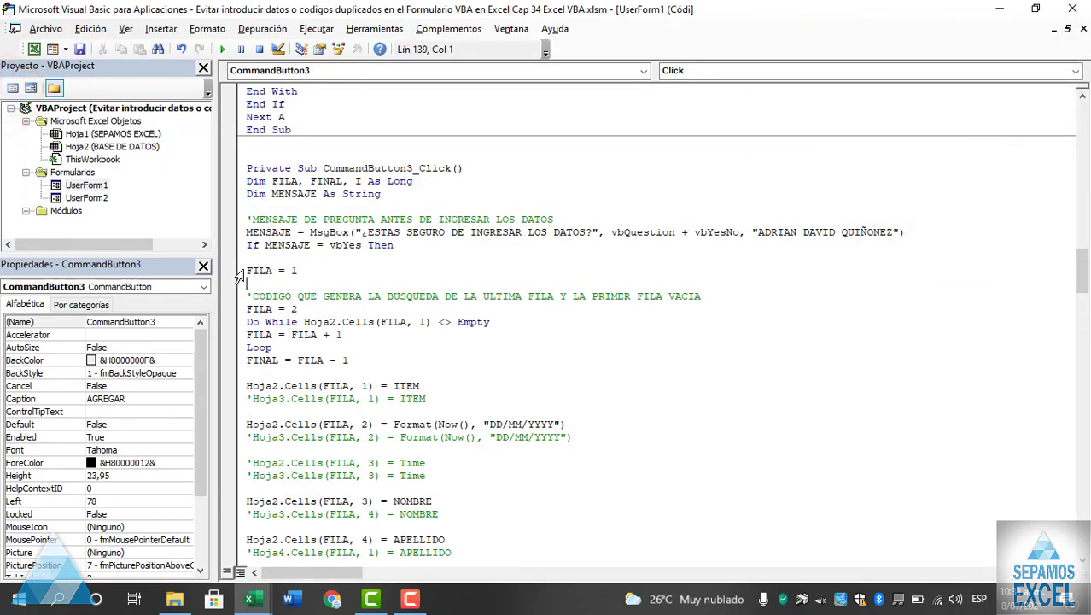
Step: Write Do While Hoja2.Cells(FILA, 1) <> Empty, FILA = FILA + 1, Loop, then FINAL = FILA - 1
{"action": "type", "text": "D"}
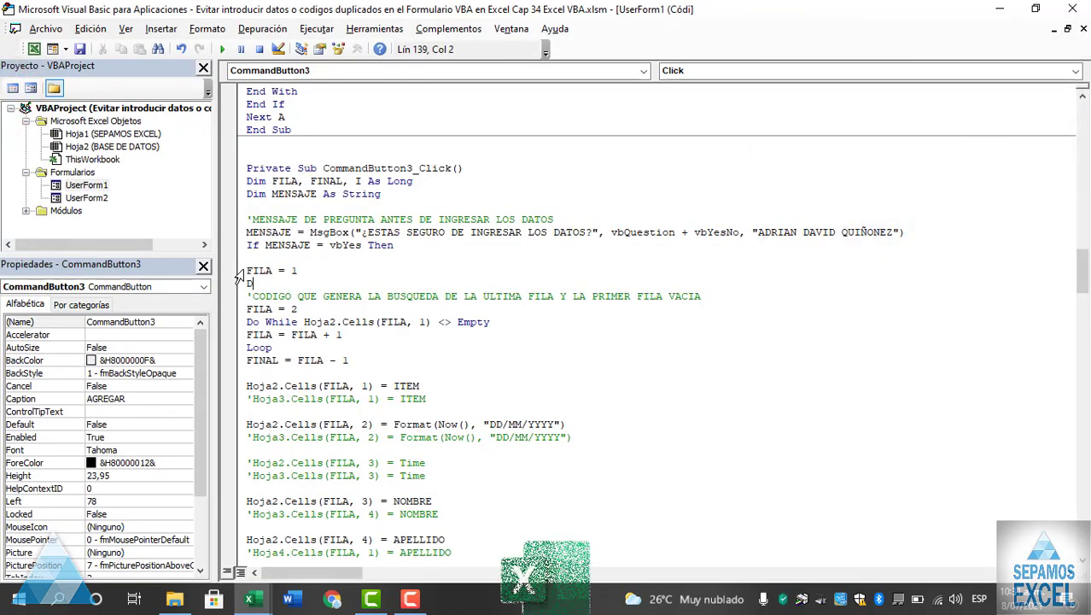
{"action": "type", "text": "O WHILE HOJA"}
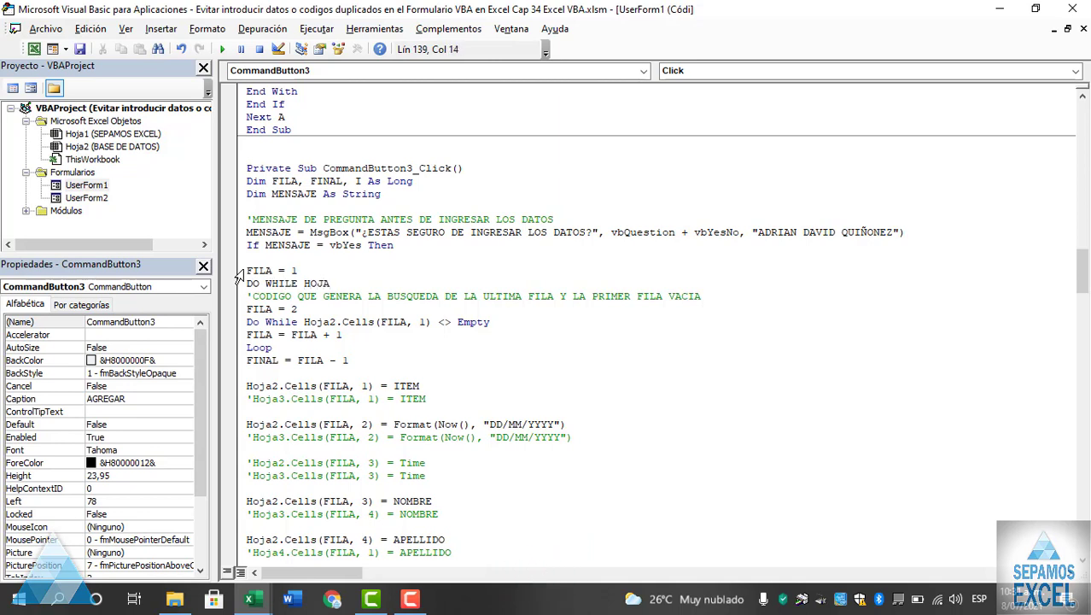
{"action": "type", "text": ".C"}
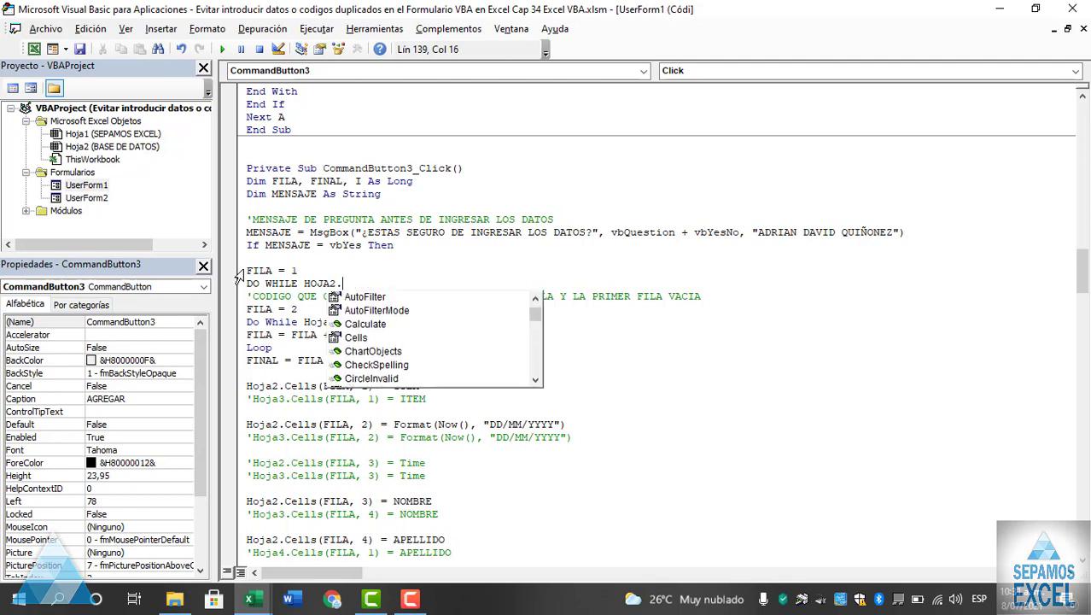
{"action": "type", "text": "ELL"}
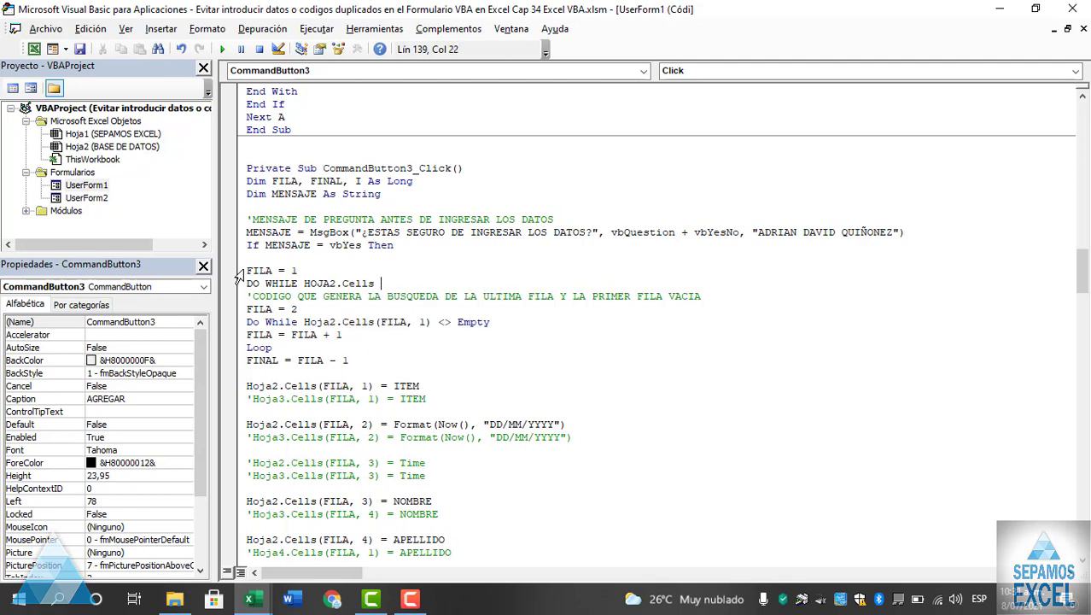
{"action": "type", "text": " ("}
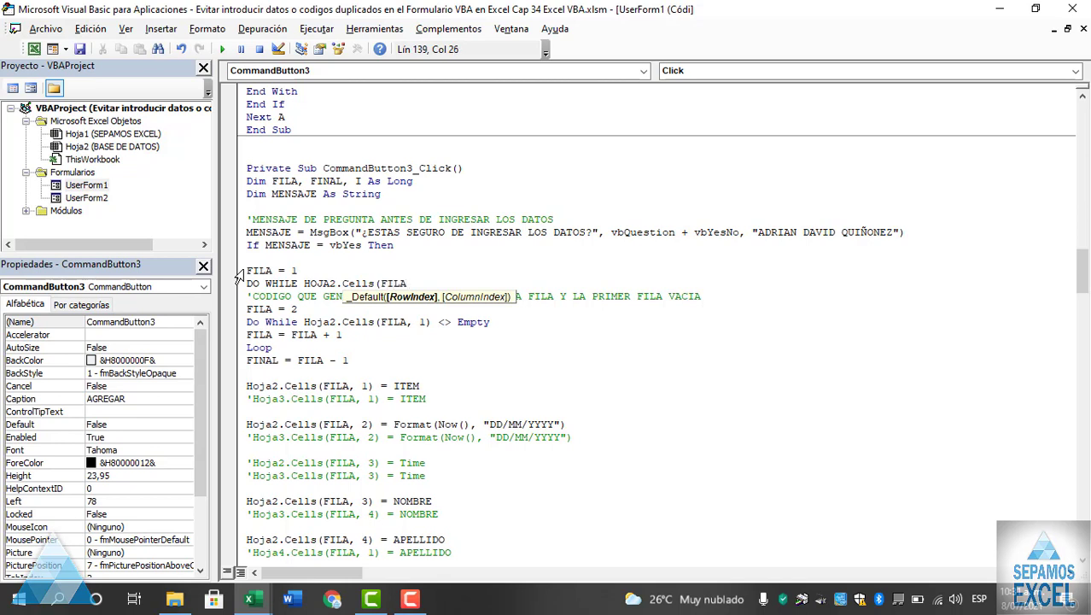
{"action": "type", "text": ","}
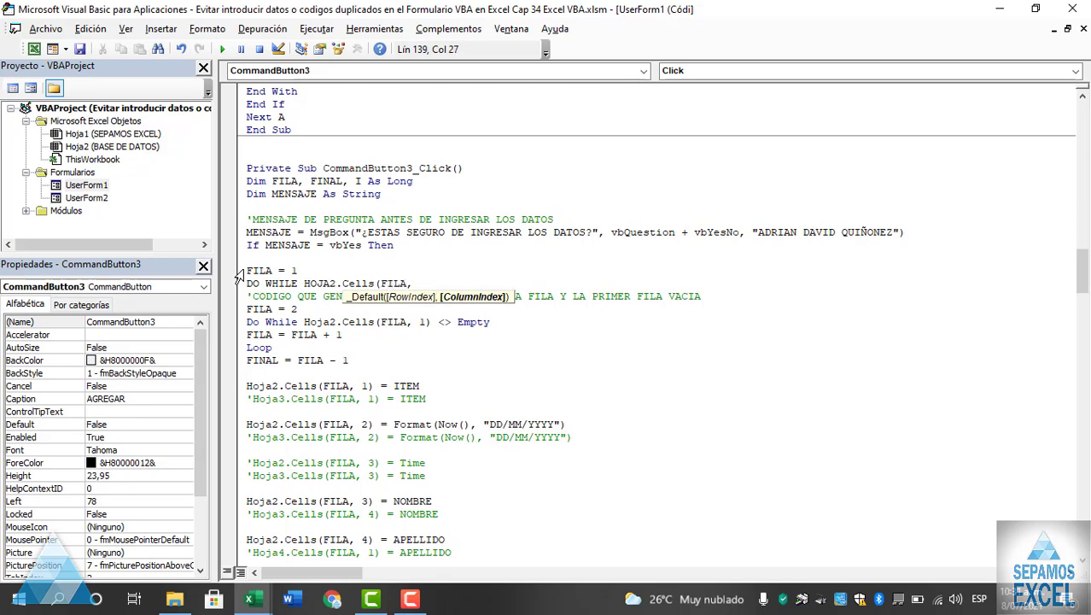
{"action": "type", "text": ") <"}
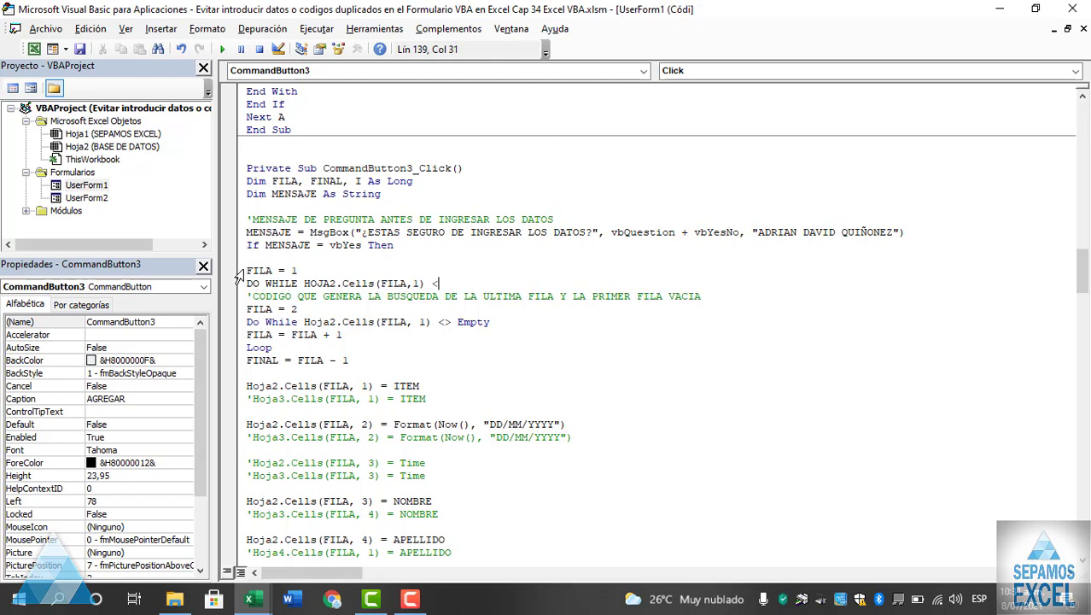
{"action": "type", "text": ">"}
{"action": "type", "text": "MP"}
{"action": "type", "text": "TY"}
{"action": "key", "text": "Return"}
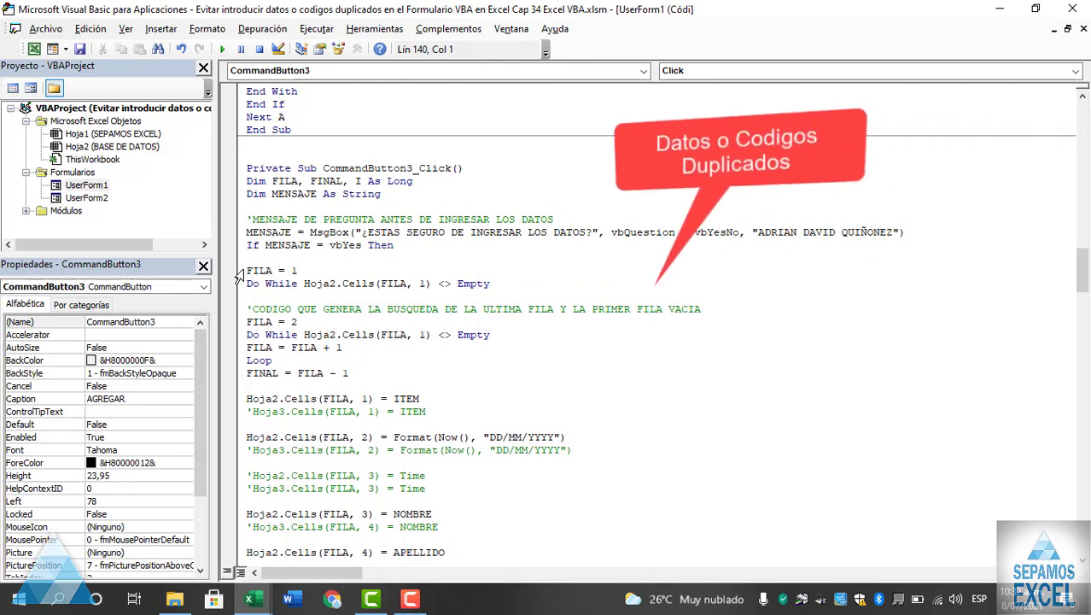
{"action": "type", "text": "FIL"}
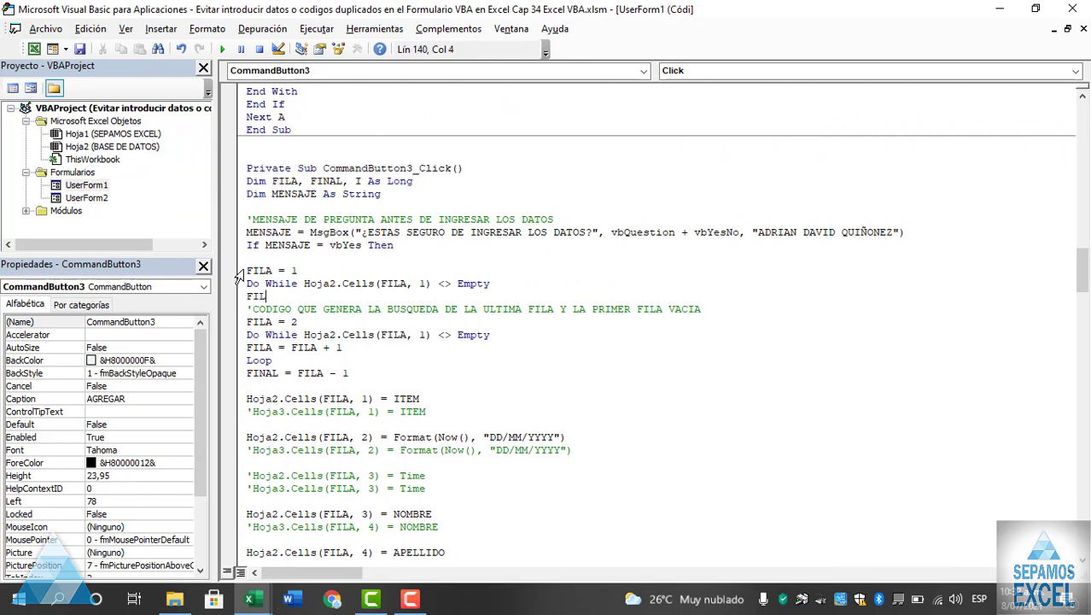
{"action": "type", "text": "A"}
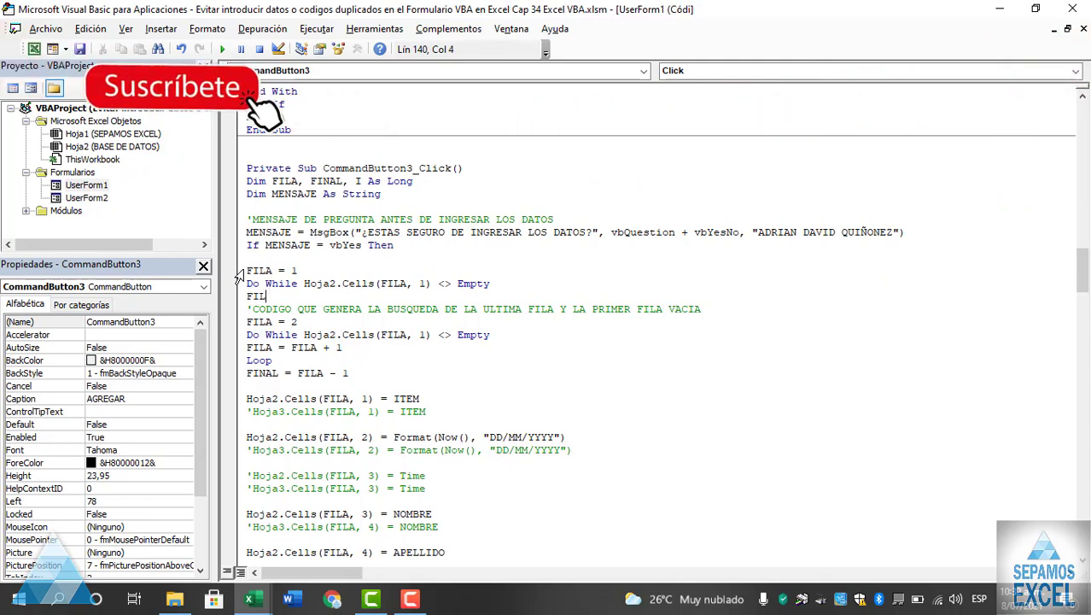
{"action": "type", "text": " ="}
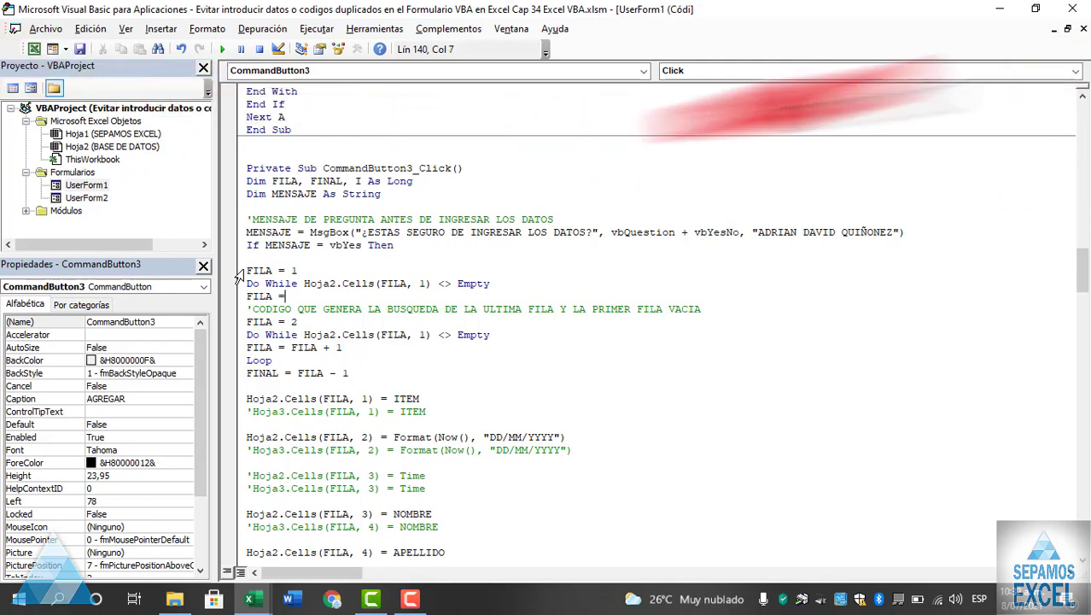
{"action": "type", "text": " FILA "}
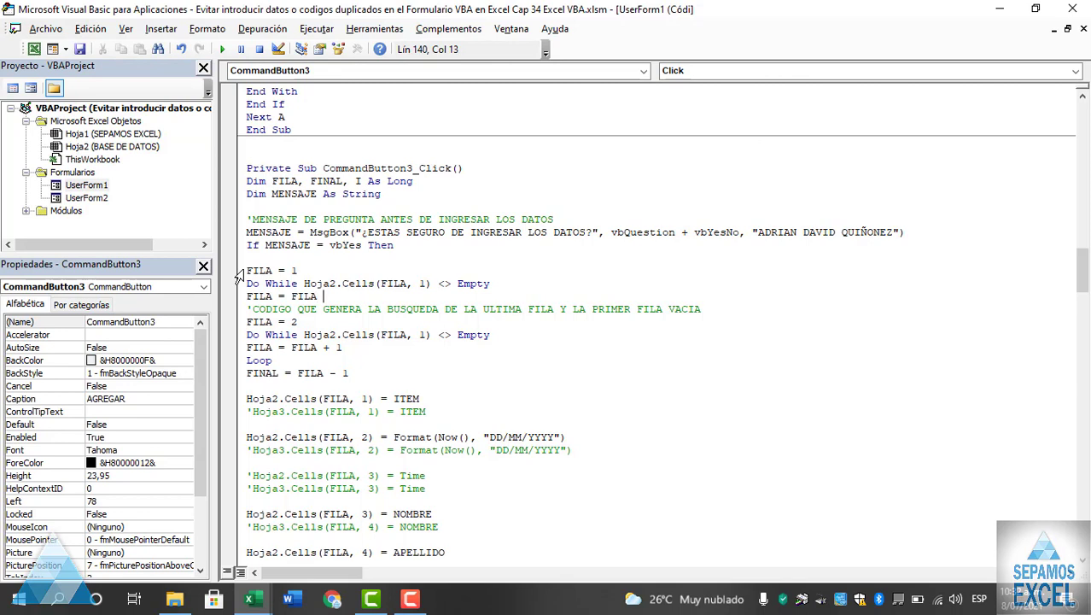
{"action": "type", "text": "+ 1"}
{"action": "key", "text": "Return"}
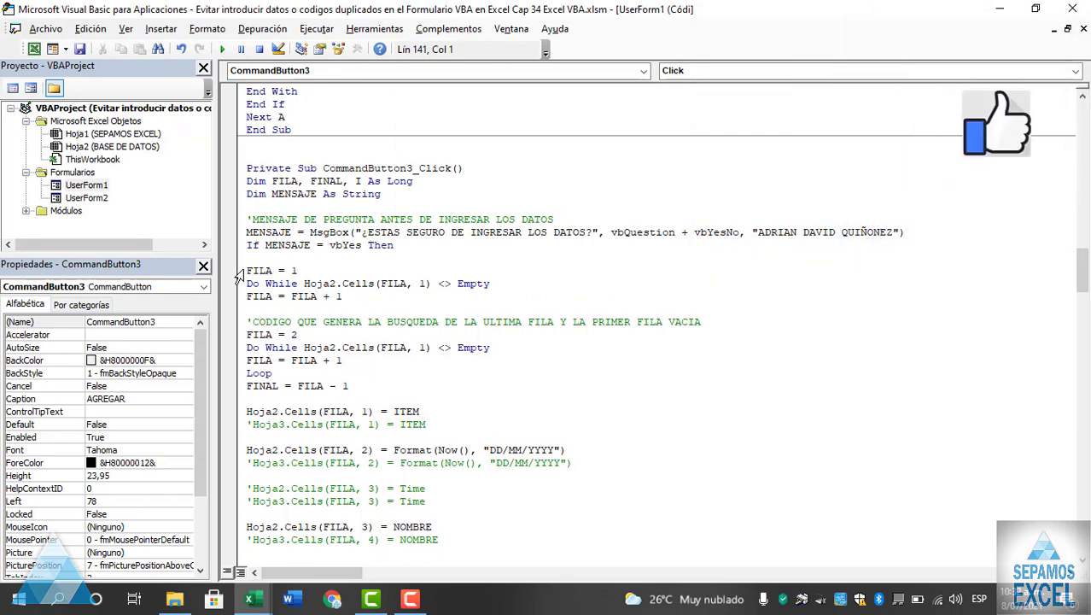
{"action": "type", "text": "Loo"}
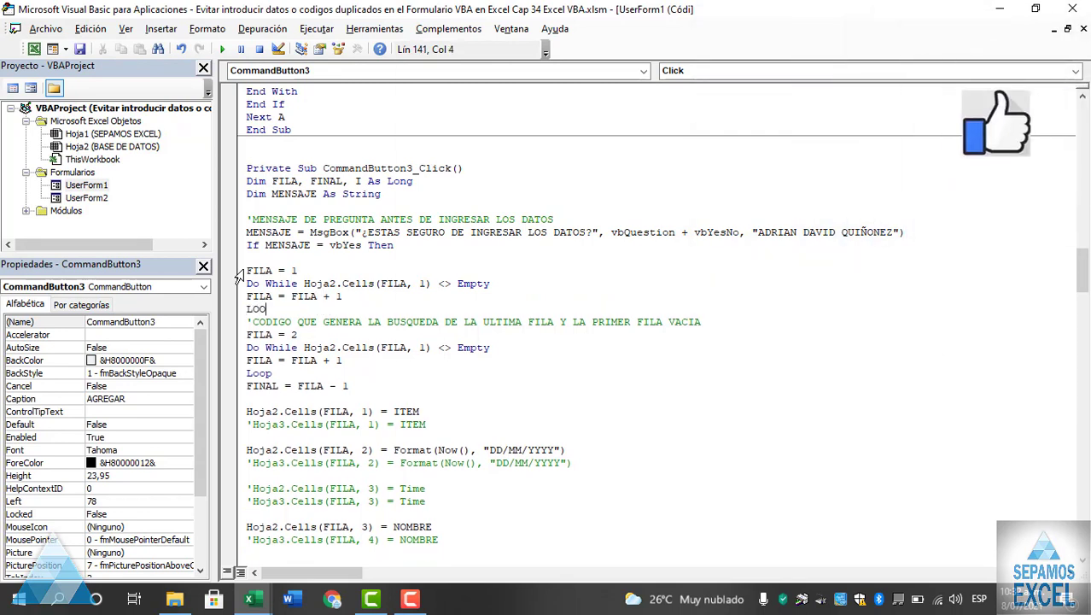
{"action": "type", "text": "p"}
{"action": "key", "text": "Return"}
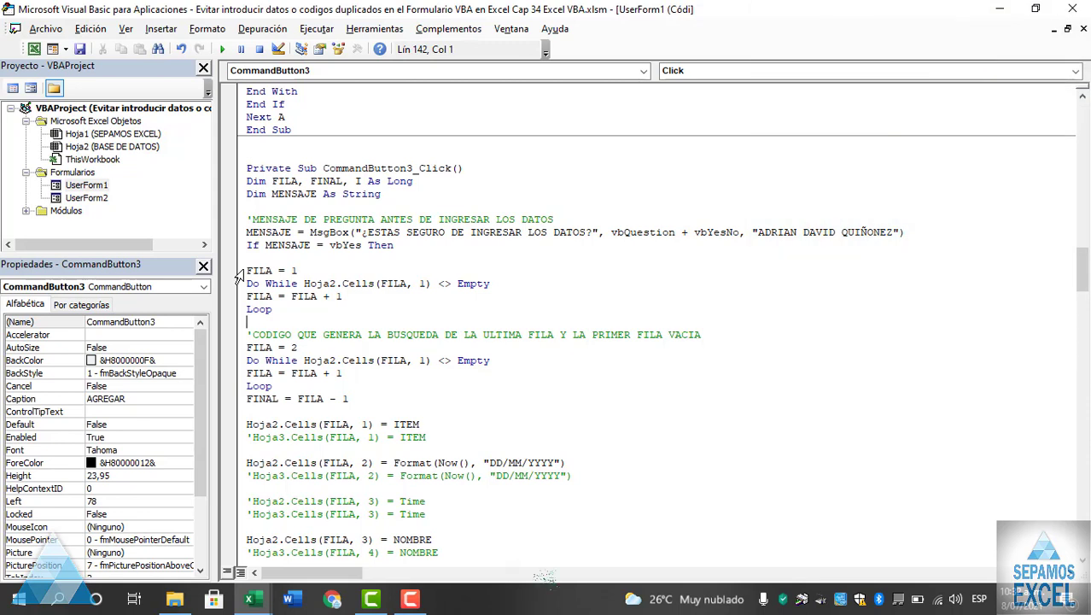
{"action": "type", "text": "F"}
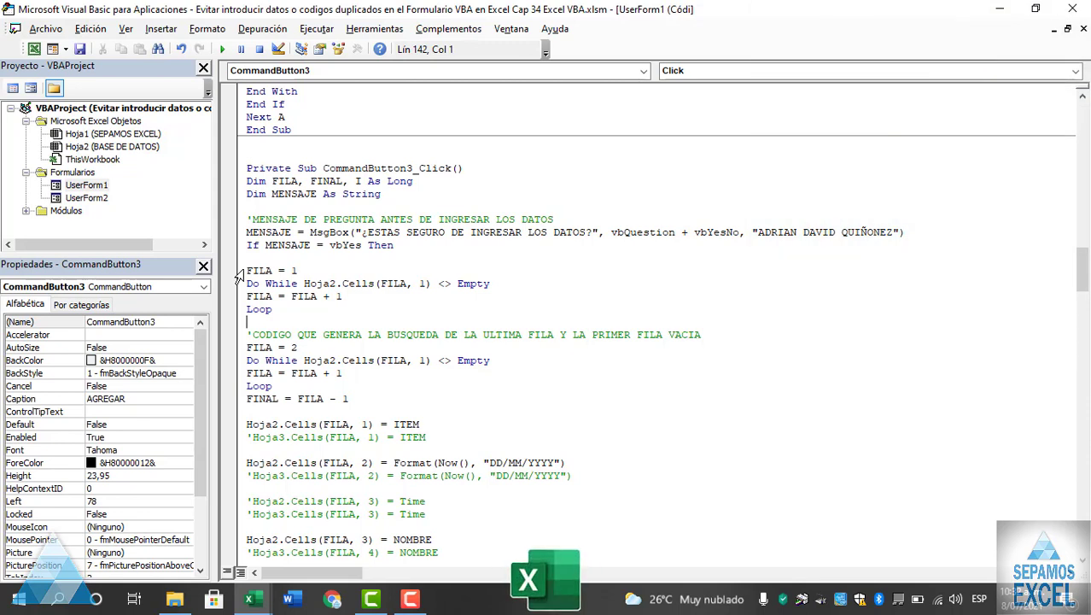
{"action": "type", "text": "INAL"}
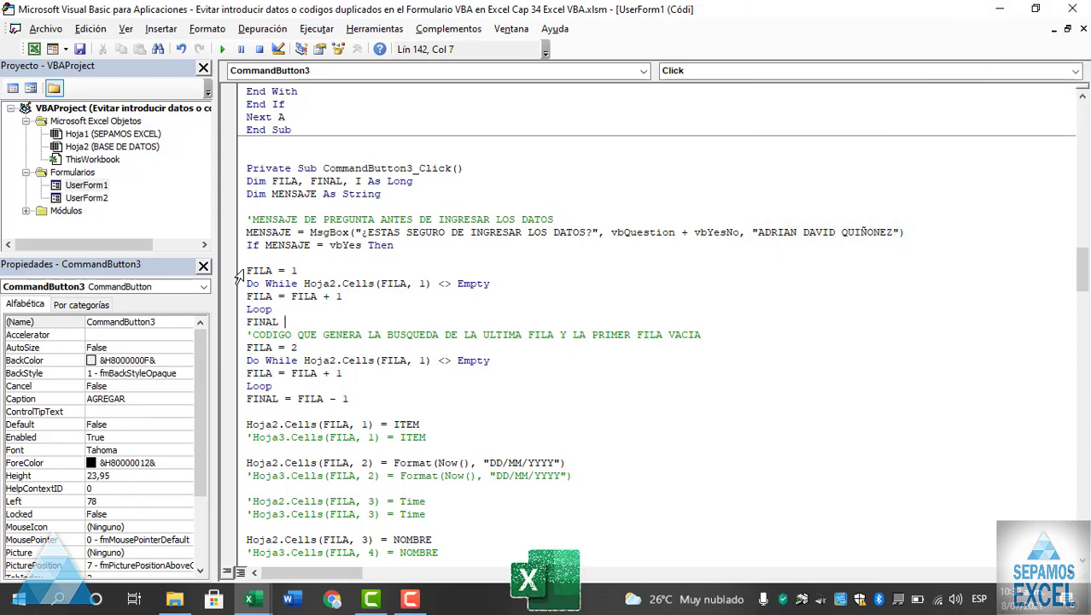
{"action": "type", "text": " = FINA"}
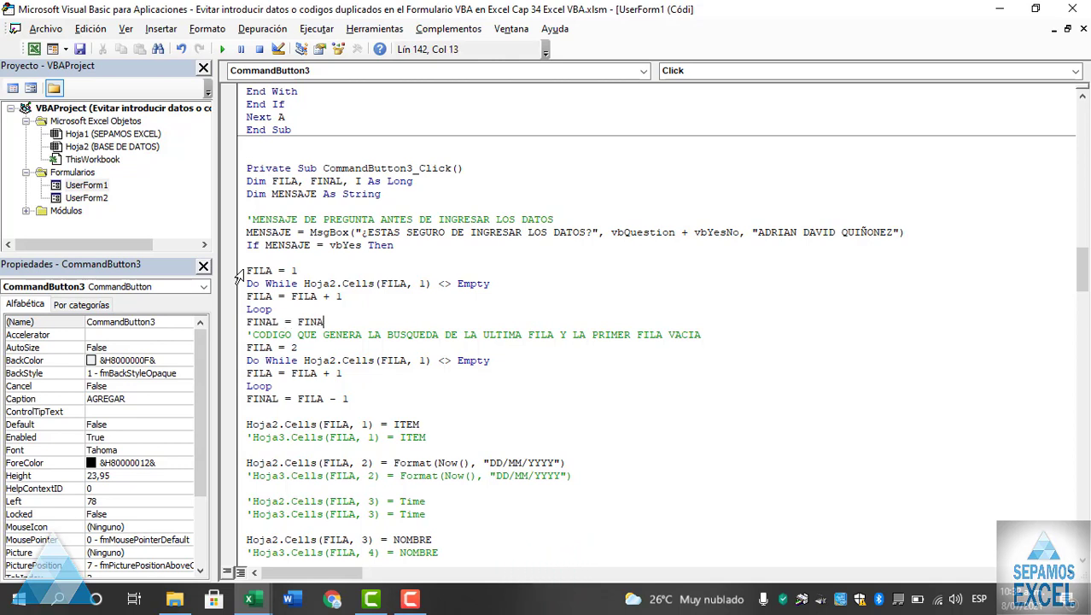
{"action": "key", "text": "BackSpace"}
{"action": "key", "text": "BackSpace"}
{"action": "type", "text": "LA -1"}
{"action": "key", "text": "Return"}
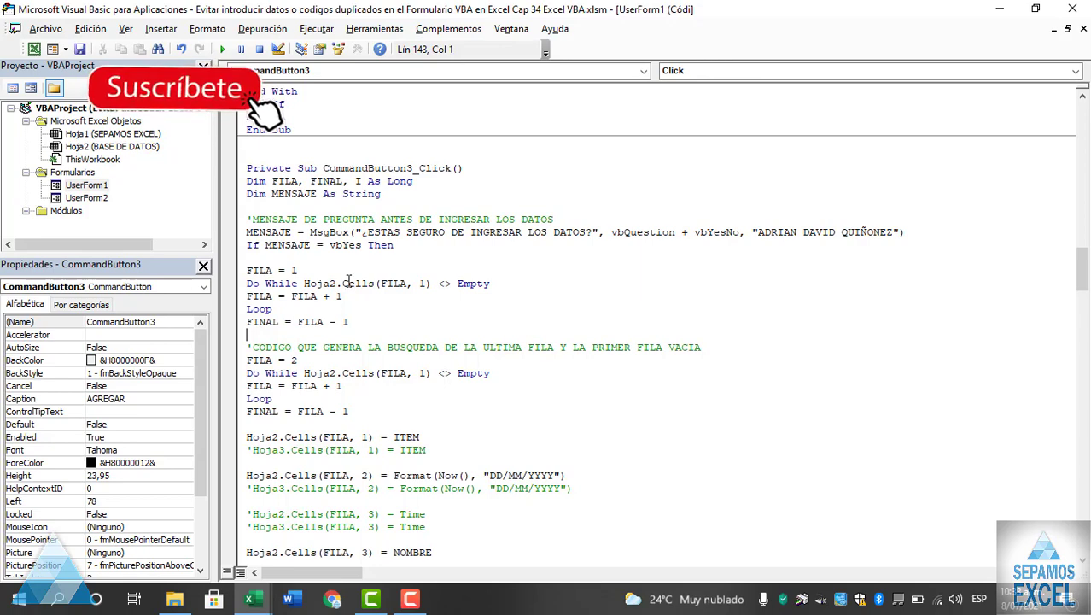
Step: In Excel, select the ITEM numbers down column A of the records table
{"action": "left_click", "coordinate": [34, 49]}
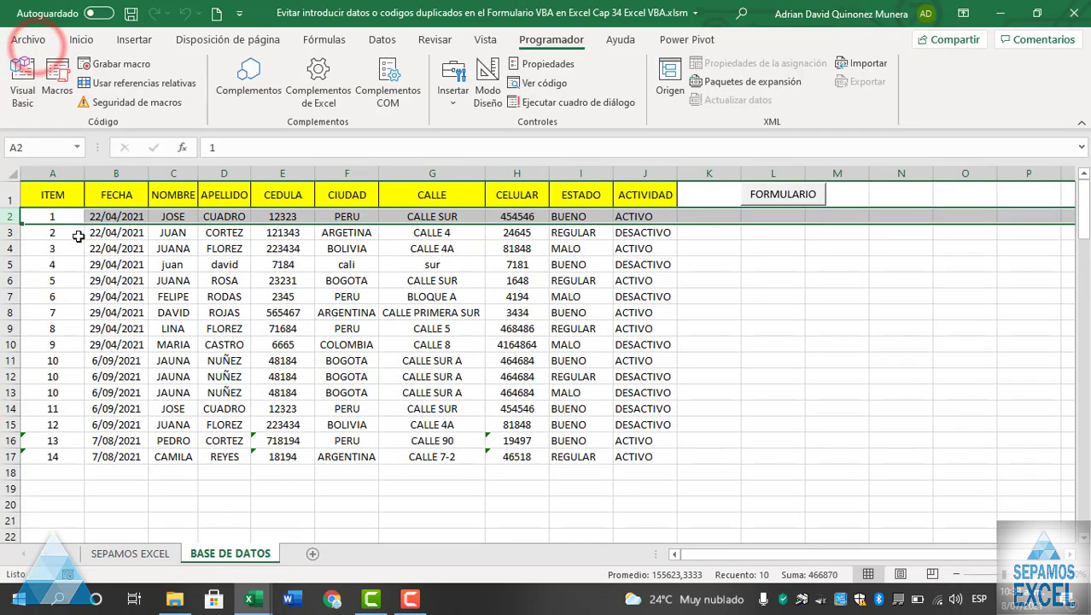
{"action": "left_click", "coordinate": [60, 232]}
{"action": "mouse_move", "coordinate": [53, 216]}
{"action": "left_mouse_down"}
{"action": "mouse_move", "coordinate": [50, 457]}
{"action": "mouse_move", "coordinate": [73, 263]}
{"action": "left_mouse_up"}
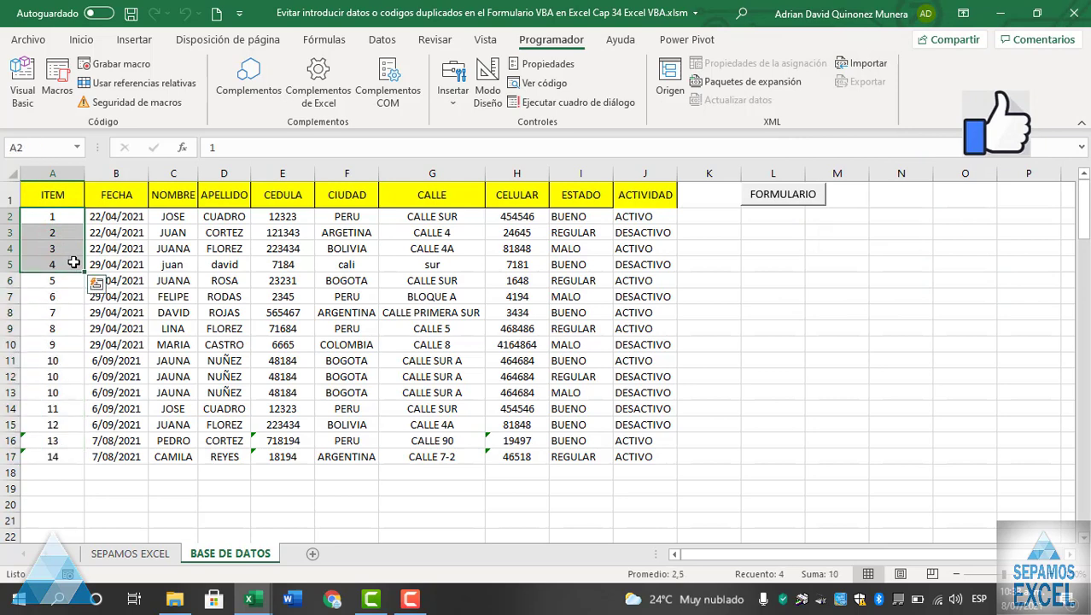
{"action": "left_click", "coordinate": [167, 264]}
Step: Back in the form code, insert a new line after If MENSAJE = vbYes Then
{"action": "left_click", "coordinate": [23, 79]}
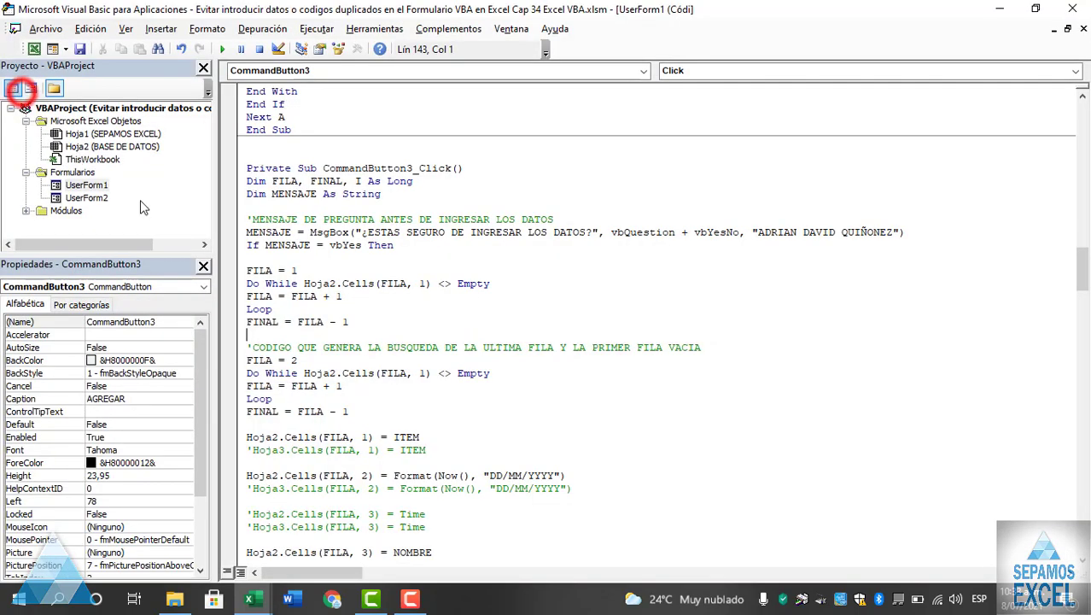
{"action": "left_click", "coordinate": [271, 258]}
{"action": "key", "text": "Return"}
{"action": "type", "text": "'C"}
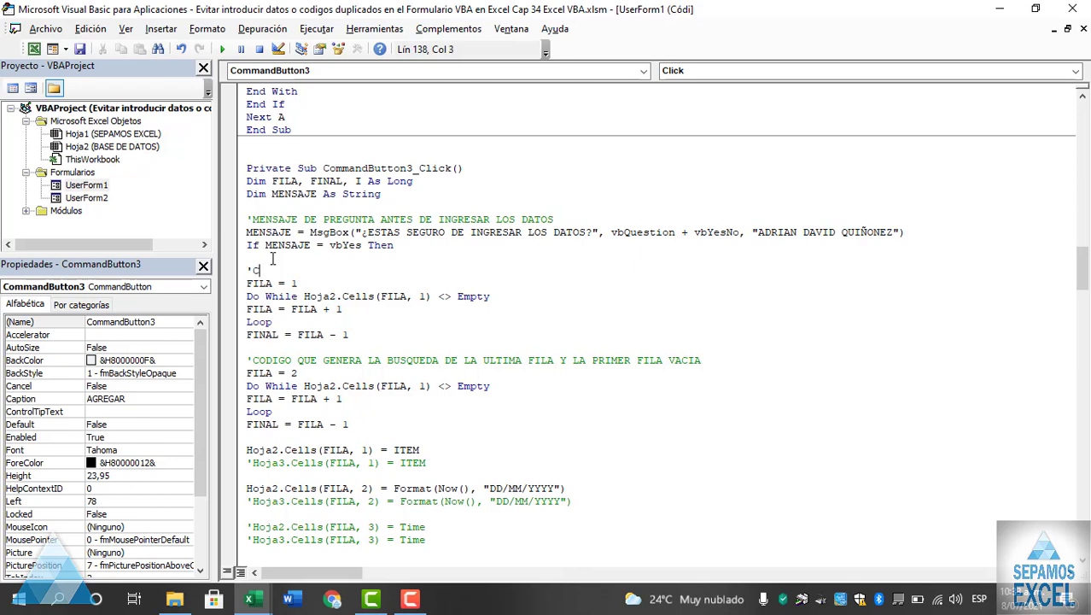
Step: Type the comment 'CODIGO QUE GENERA LA BUQUEDA DE LA ULTIMA FILA Y LA PRIMERA FILA VACIA' and add a line after FINAL = FILA - 1
{"action": "type", "text": "ODGIO"}
{"action": "key", "text": "BackSpace"}
{"action": "key", "text": "BackSpace"}
{"action": "key", "text": "BackSpace"}
{"action": "type", "text": "IGO QUE GENERA"}
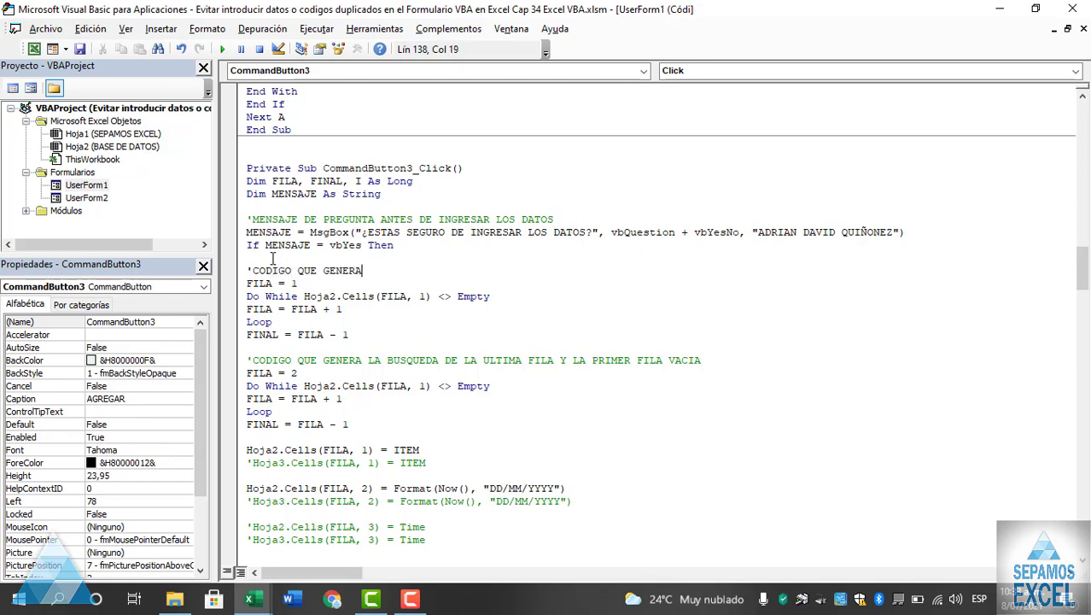
{"action": "type", "text": " LA BUQU"}
{"action": "key", "text": "BackSpace"}
{"action": "type", "text": "UEDA "}
{"action": "type", "text": "DE LA"}
{"action": "type", "text": "TI"}
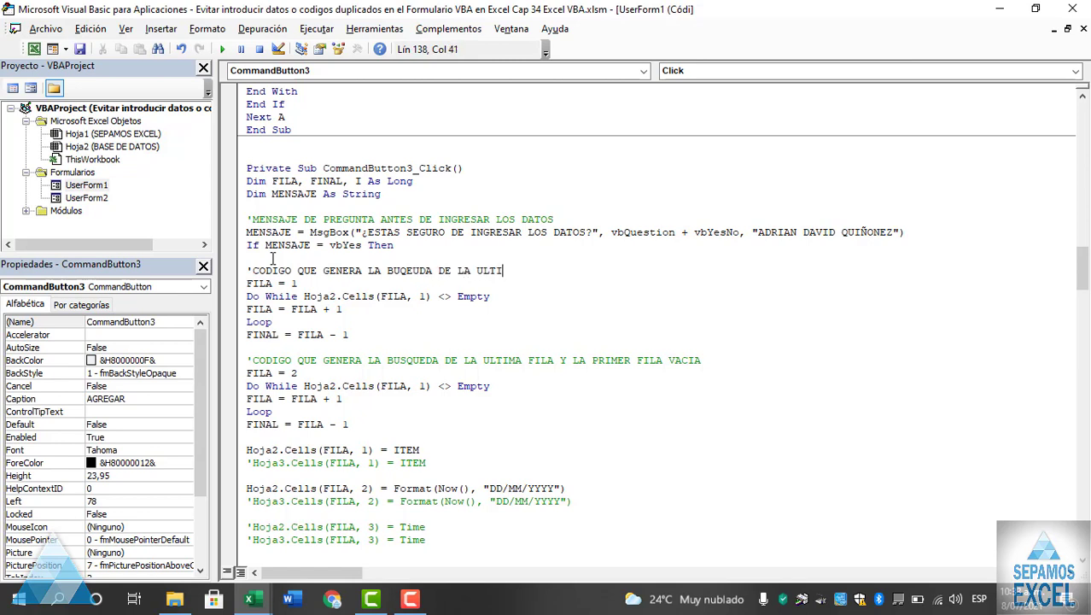
{"action": "key", "text": "BackSpace"}
{"action": "key", "text": "BackSpace"}
{"action": "type", "text": "TIMA FI"}
{"action": "type", "text": "LA"}
{"action": "key", "text": "BackSpace"}
{"action": "type", "text": "Y "}
{"action": "type", "text": "LA PRI"}
{"action": "type", "text": "MERA FILA"}
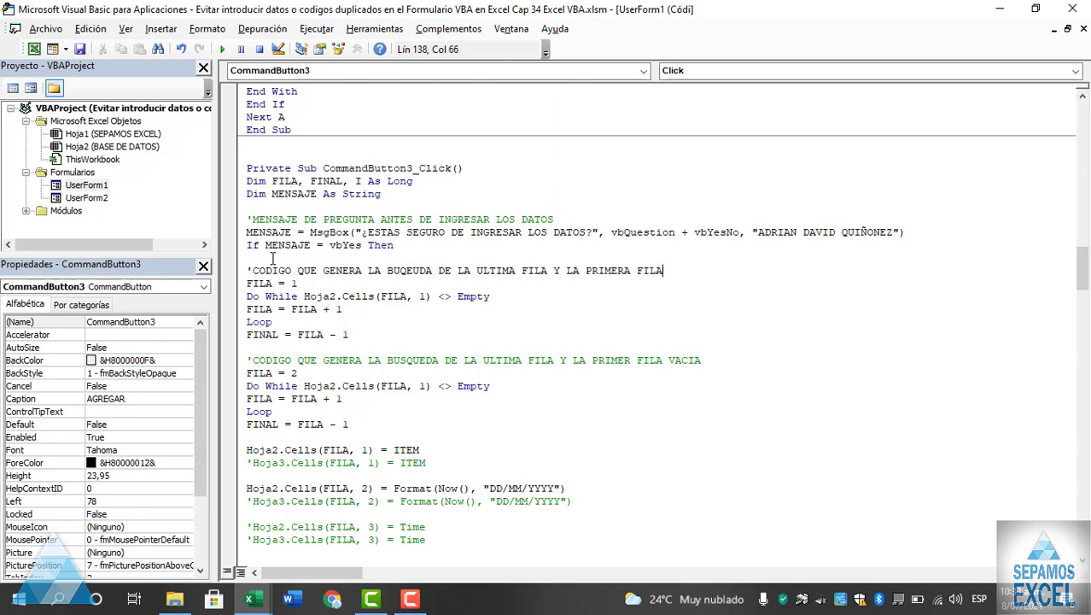
{"action": "type", "text": " VACIA"}
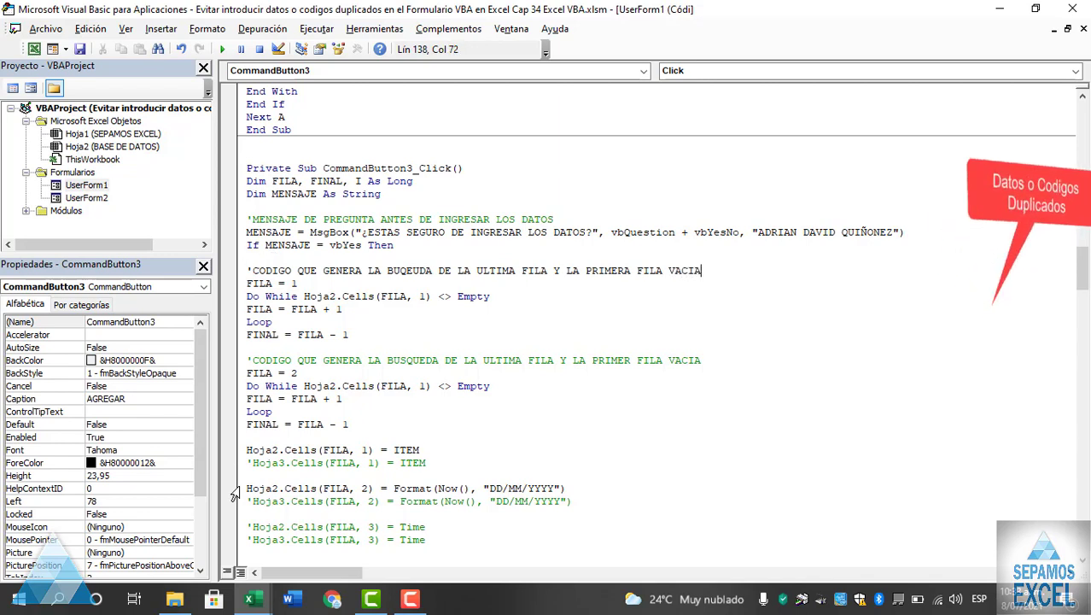
{"action": "left_click", "coordinate": [470, 335]}
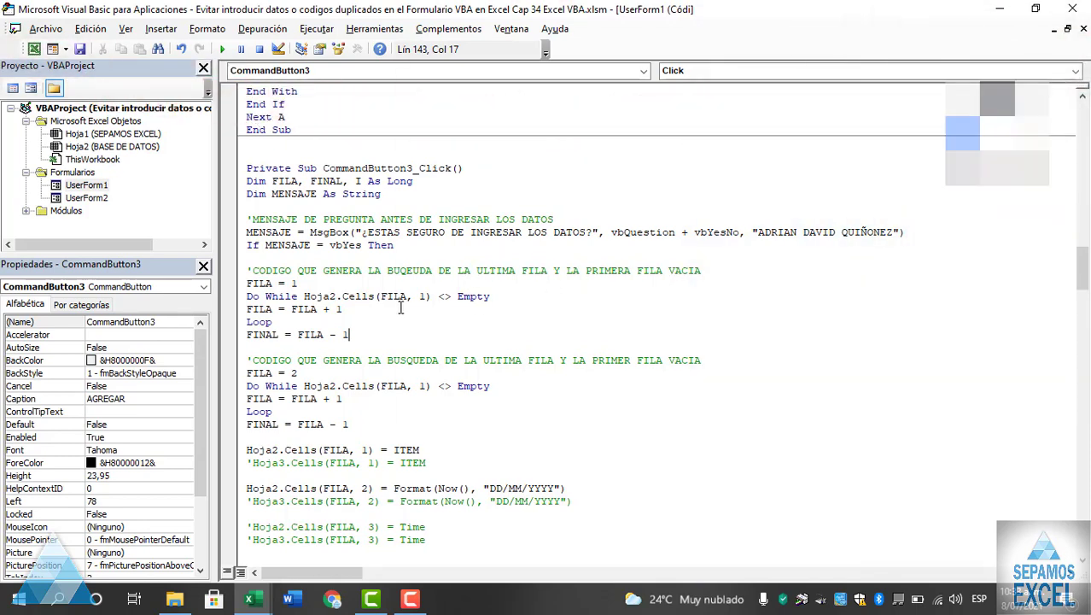
{"action": "key", "text": "Return"}
{"action": "key", "text": "Return"}
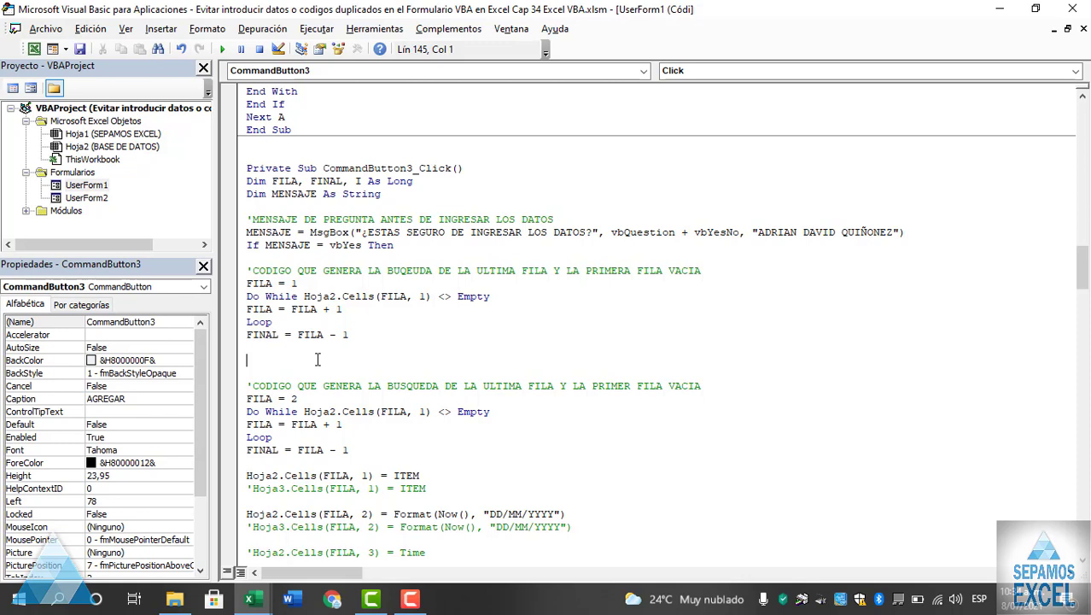
Step: Add the line For I = 1 To FINAL below FINAL = FILA - 1
{"action": "type", "text": "FOR"}
{"action": "type", "text": " ="}
{"action": "type", "text": "1 To"}
{"action": "type", "text": " FINAL"}
{"action": "key", "text": "Return"}
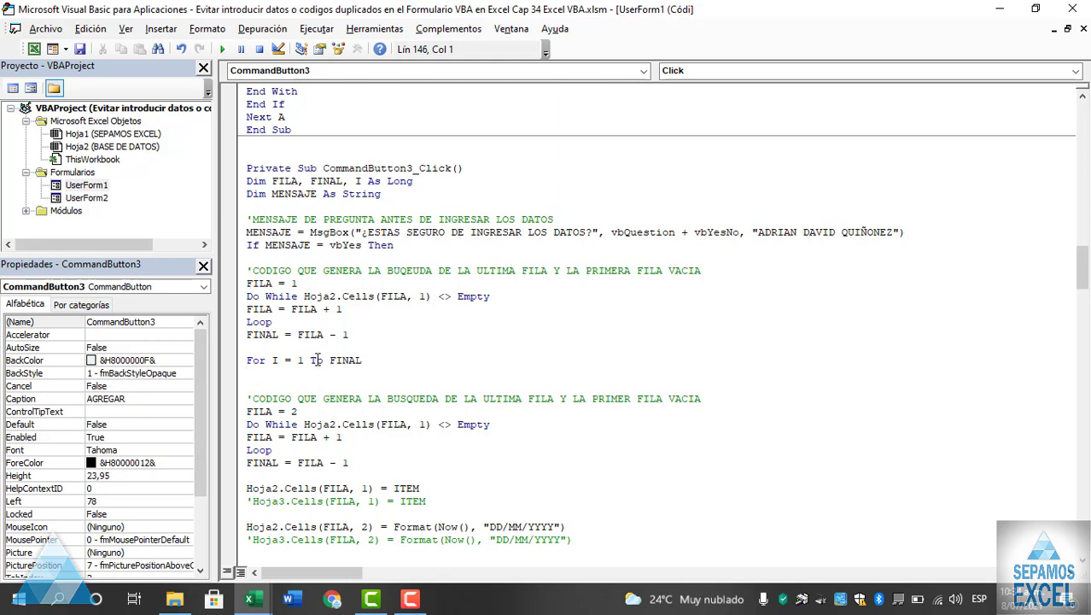
{"action": "left_click", "coordinate": [34, 49]}
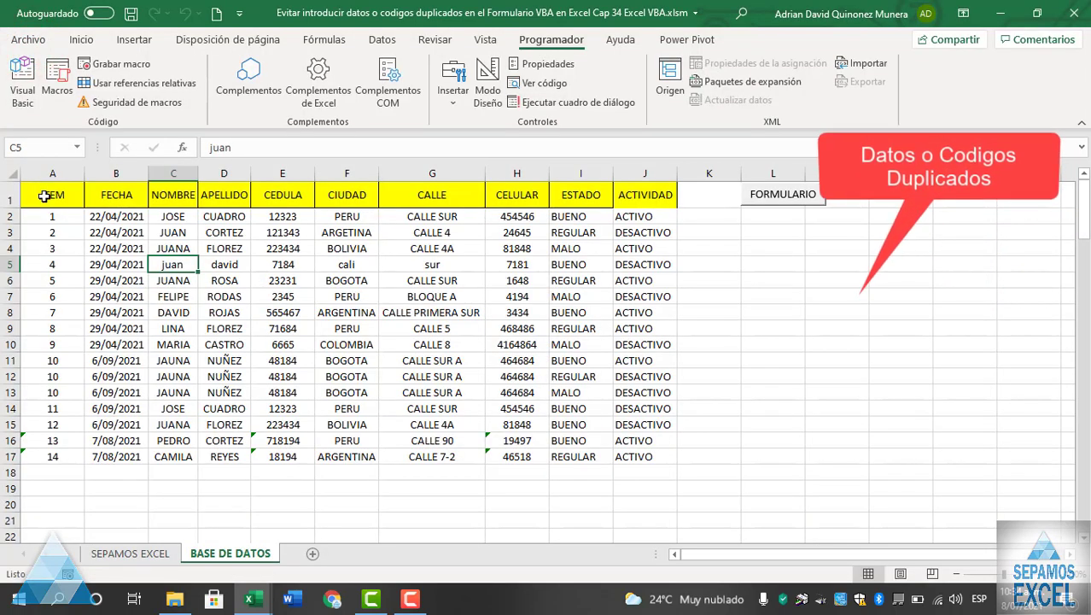
{"action": "mouse_move", "coordinate": [49, 195]}
{"action": "left_mouse_down"}
{"action": "mouse_move", "coordinate": [245, 199]}
{"action": "mouse_move", "coordinate": [664, 268]}
{"action": "mouse_move", "coordinate": [663, 205]}
{"action": "left_mouse_up"}
{"action": "left_click", "coordinate": [513, 388]}
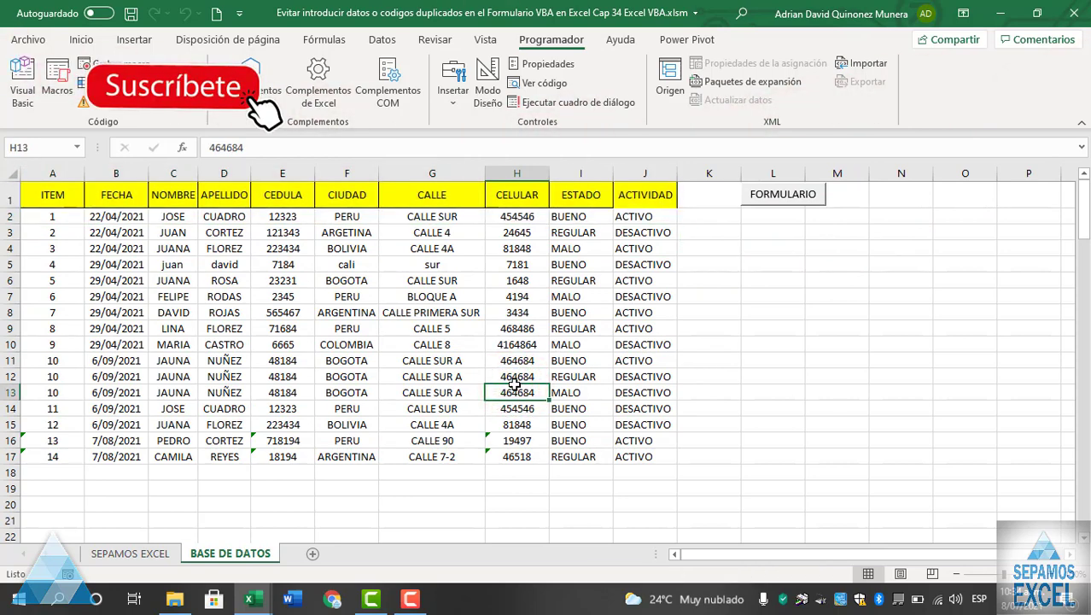
{"action": "left_click", "coordinate": [168, 471]}
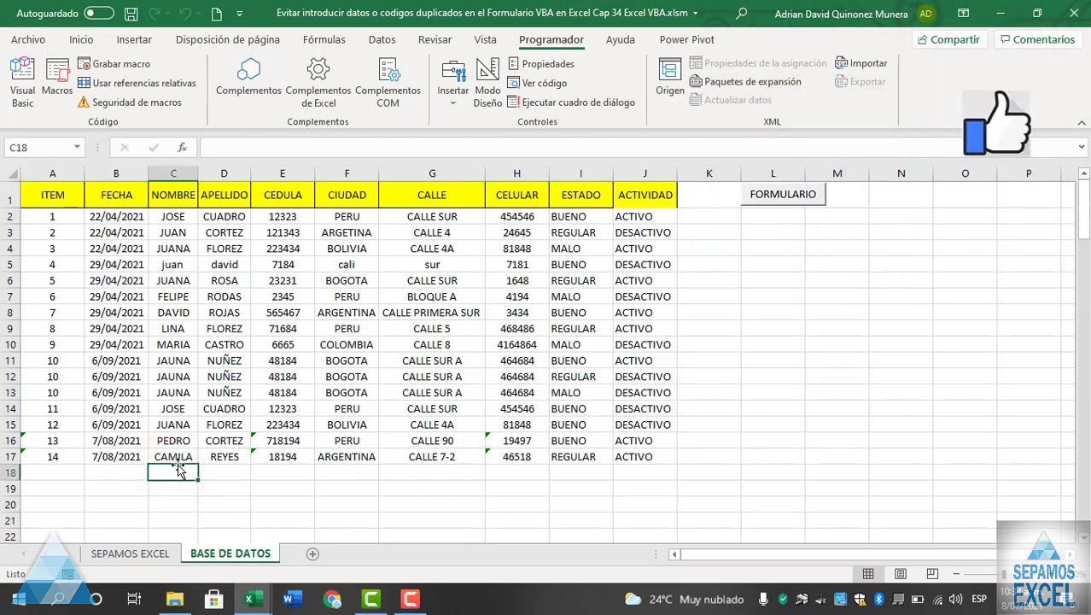
{"action": "left_click_drag", "start_coordinate": [52, 194], "coordinate": [185, 188]}
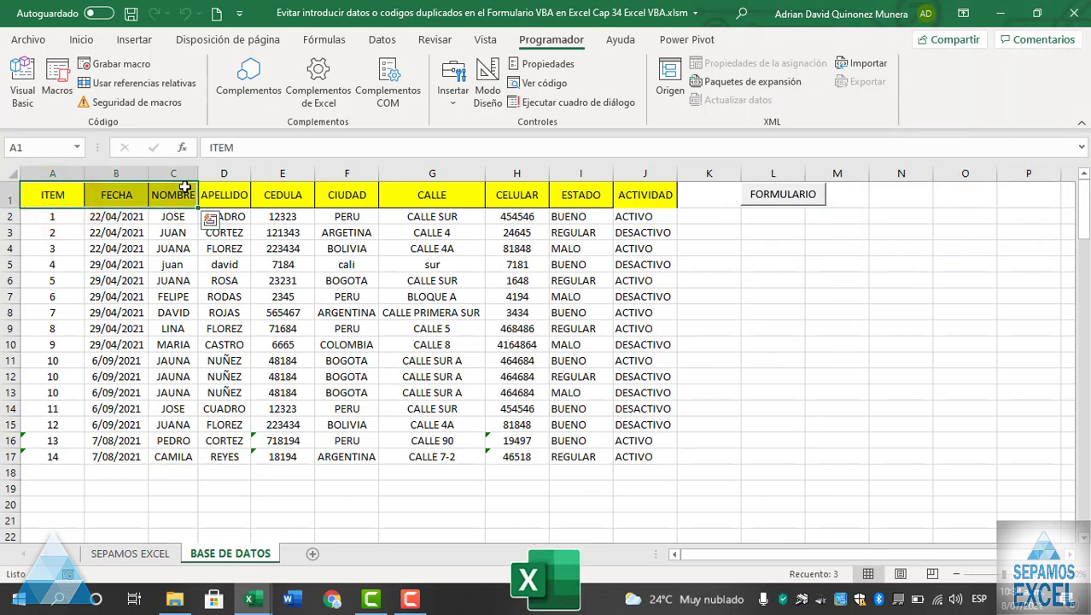
{"action": "left_click", "coordinate": [23, 96]}
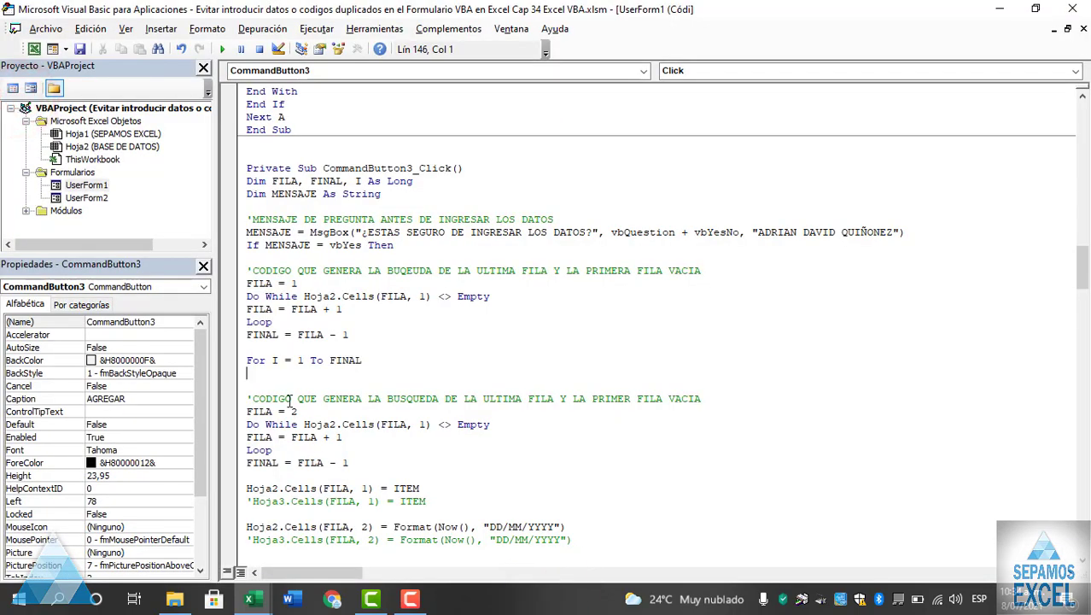
Step: Inside the For loop, write If NOMBRE.Text = Hoja2.Cells(I, 1) Then, Exit Sub, End If and Next I
{"action": "type", "text": "IF "}
{"action": "type", "text": "NOMBRE"}
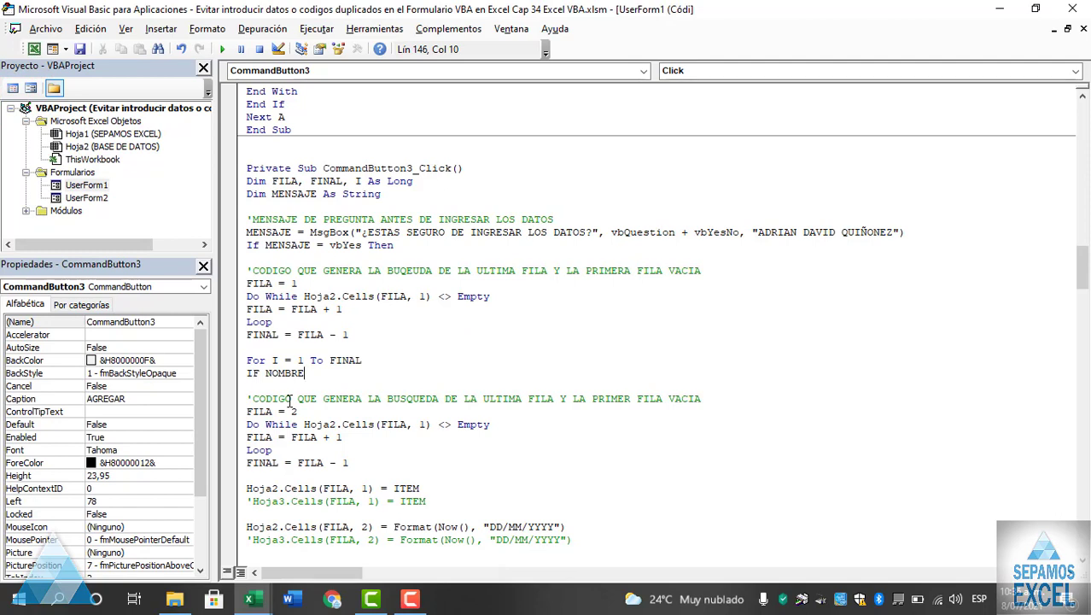
{"action": "type", "text": ".TE"}
{"action": "type", "text": " ="}
{"action": "type", "text": "HOJA"}
{"action": "type", "text": "2.Cells"}
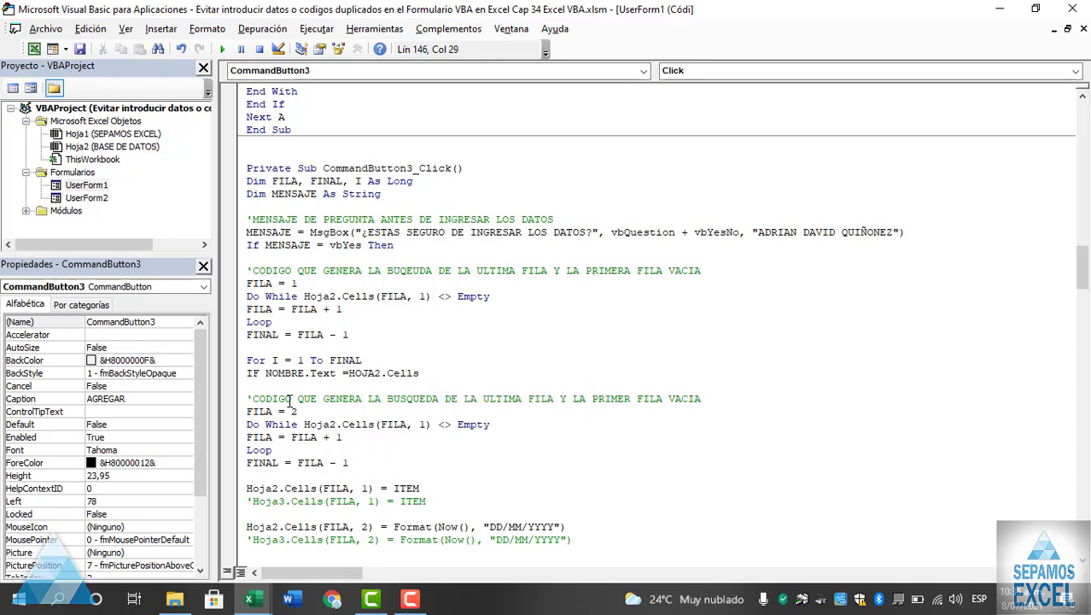
{"action": "type", "text": "(I,"}
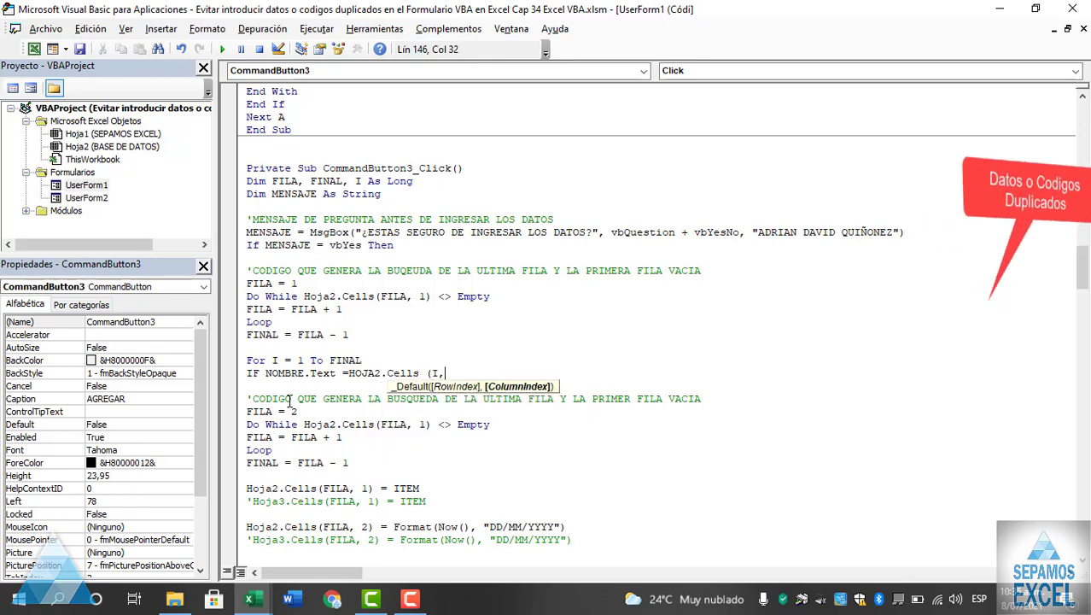
{"action": "type", "text": "1) "}
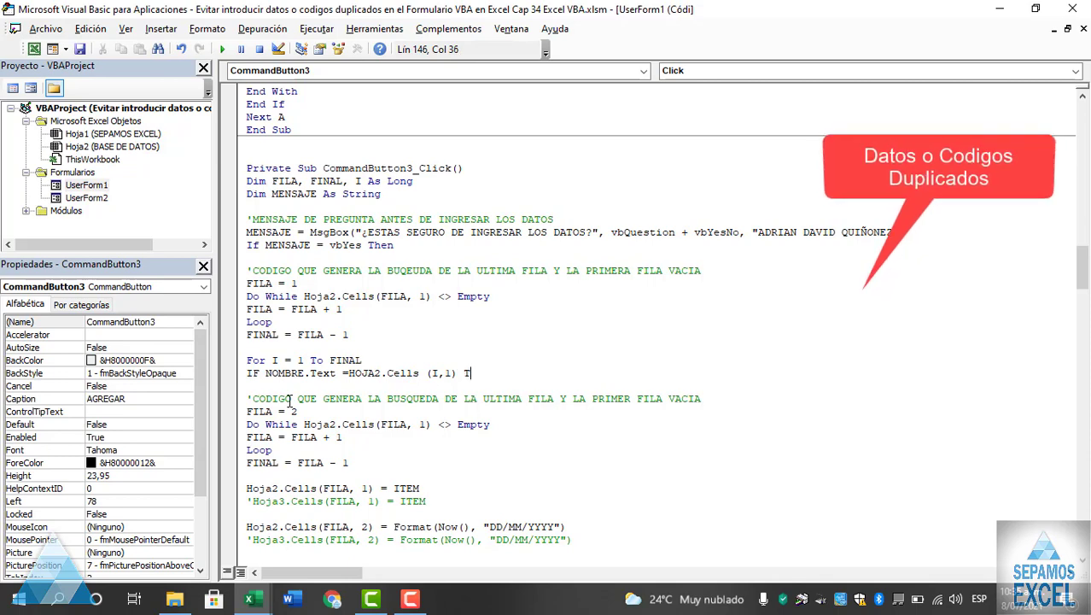
{"action": "type", "text": "THEN"}
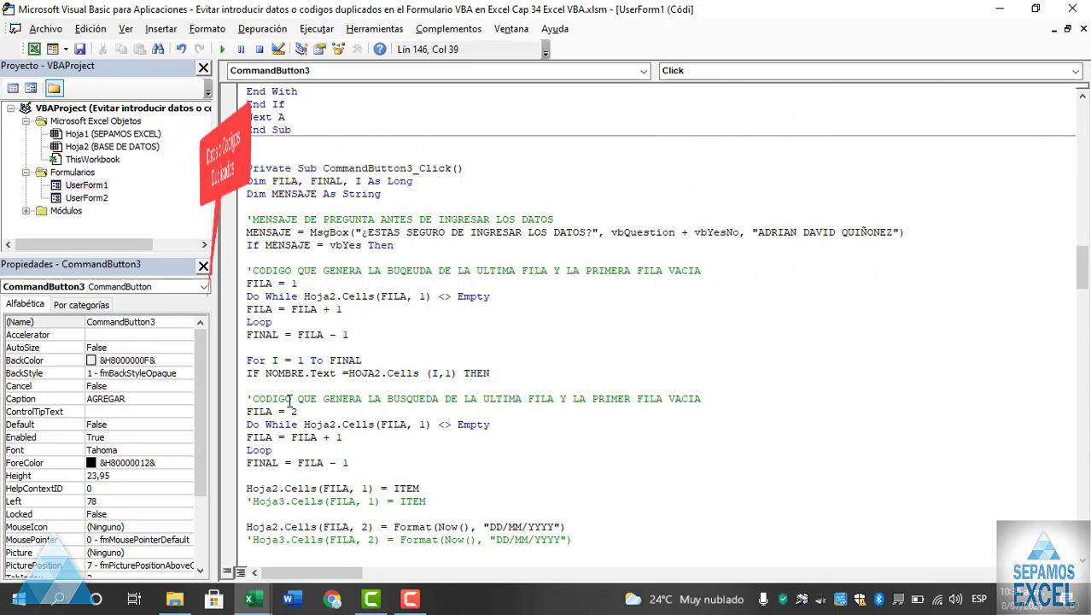
{"action": "key", "text": "Return"}
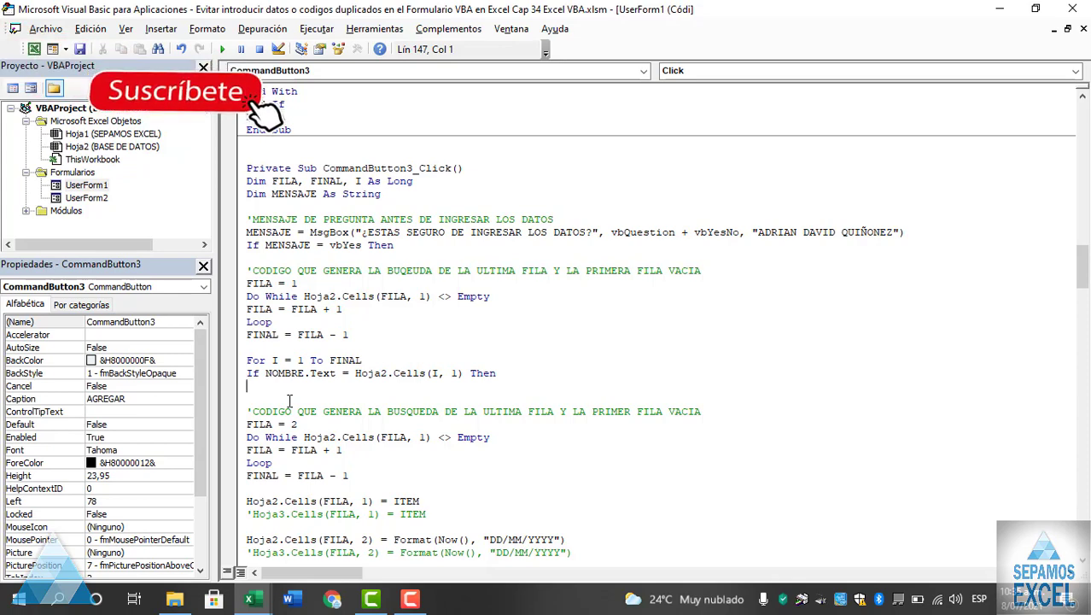
{"action": "type", "text": "EXT"}
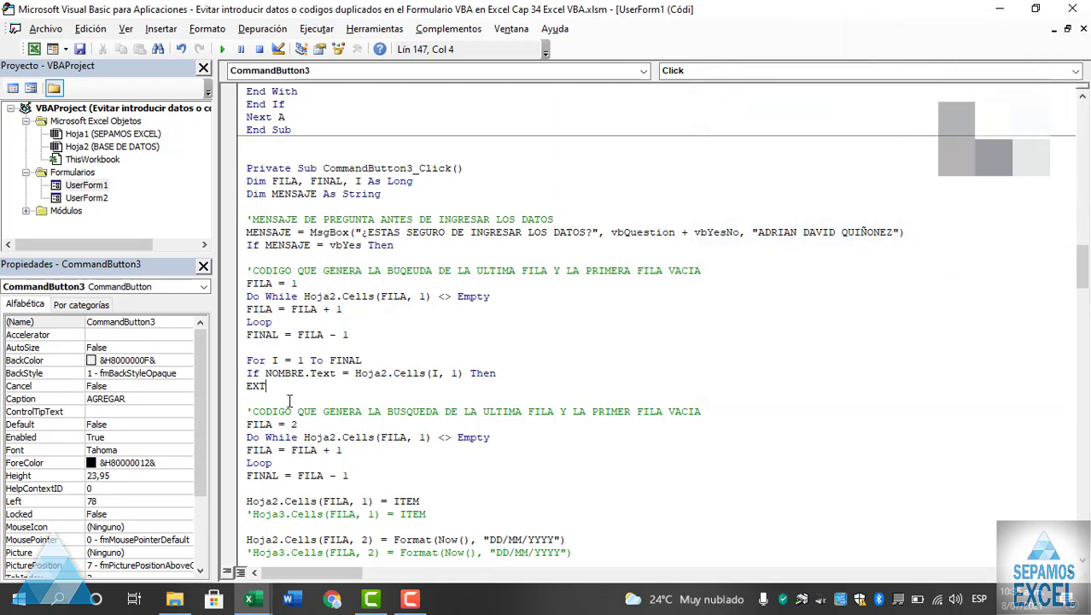
{"action": "key", "text": "BackSpace"}
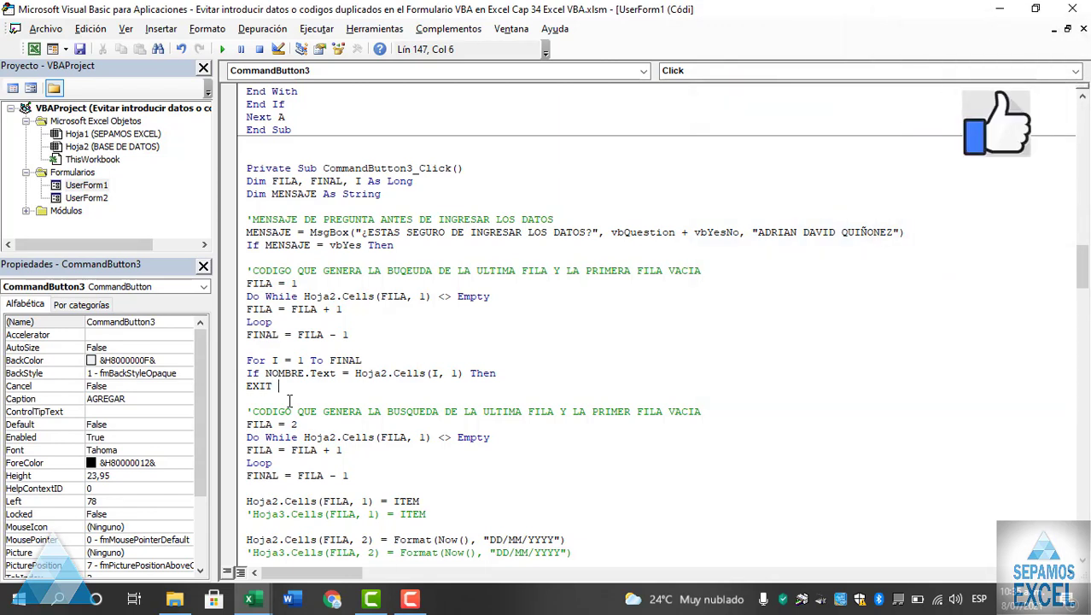
{"action": "type", "text": "b"}
{"action": "key", "text": "Return"}
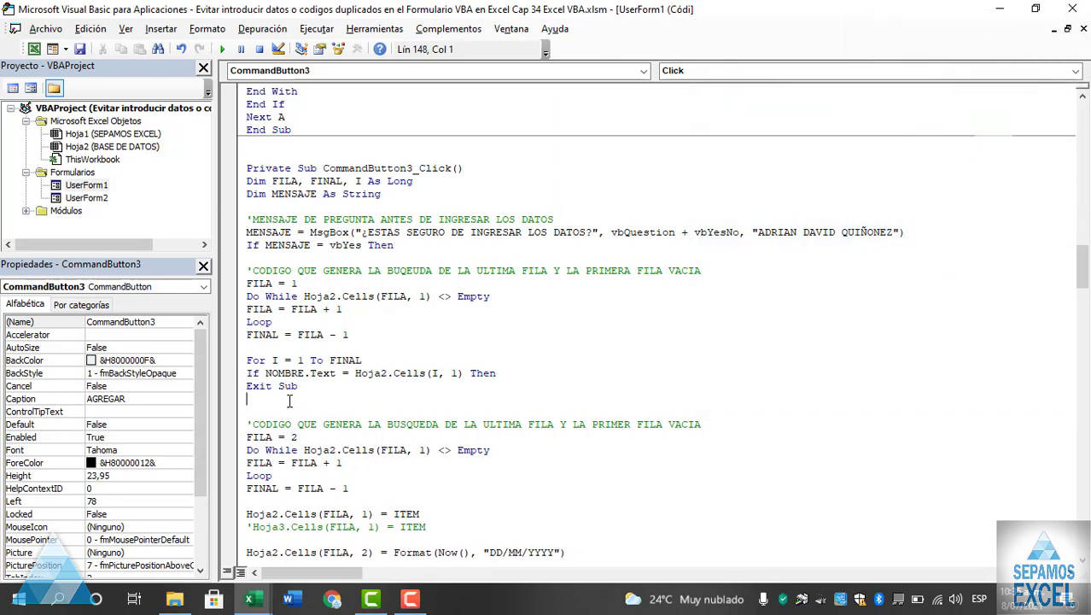
{"action": "type", "text": "END IF"}
{"action": "key", "text": "Return"}
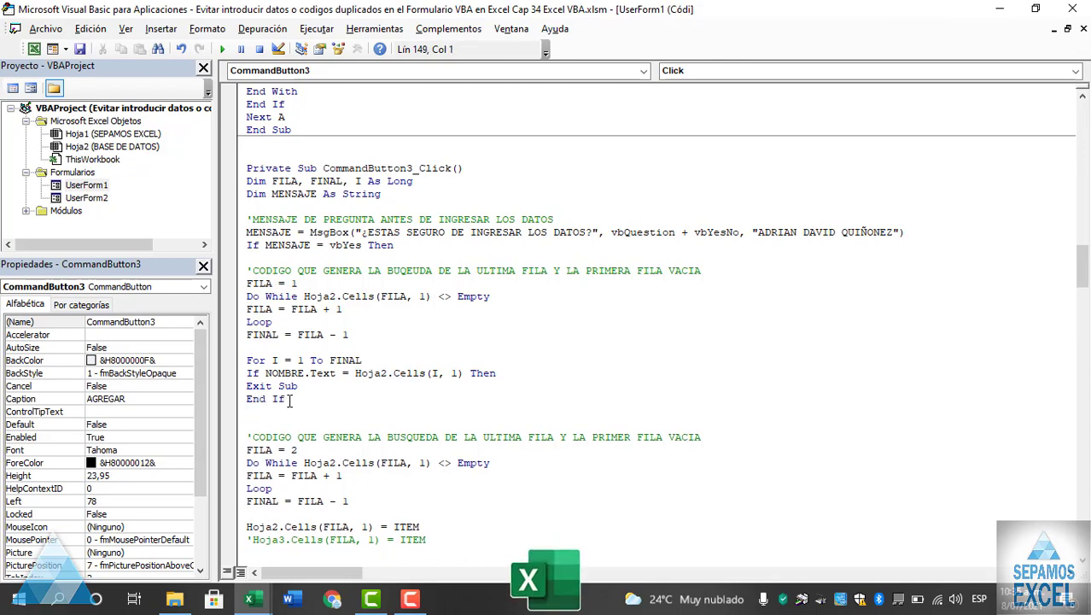
{"action": "type", "text": "NEXTI"}
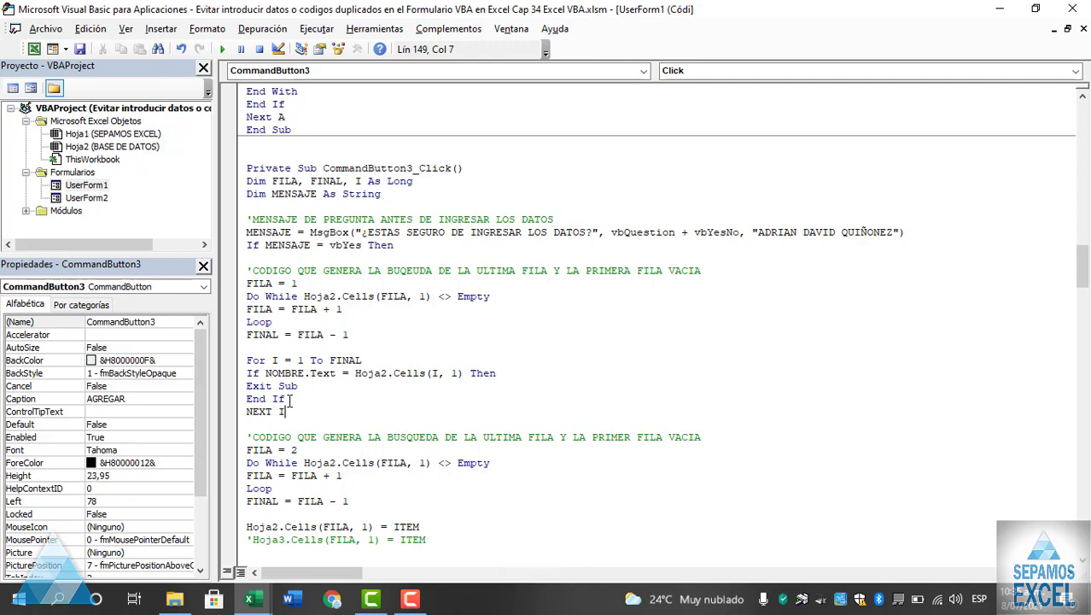
{"action": "left_click", "coordinate": [327, 410]}
{"action": "left_click", "coordinate": [427, 350]}
{"action": "left_click", "coordinate": [504, 373]}
Step: Write the duplicate MsgBox 'Este dato o codigo ya fue agregado…' with vbExclamation and title 'Sepamos Excel'
{"action": "key", "text": "Return"}
{"action": "type", "text": "MSGBOX"}
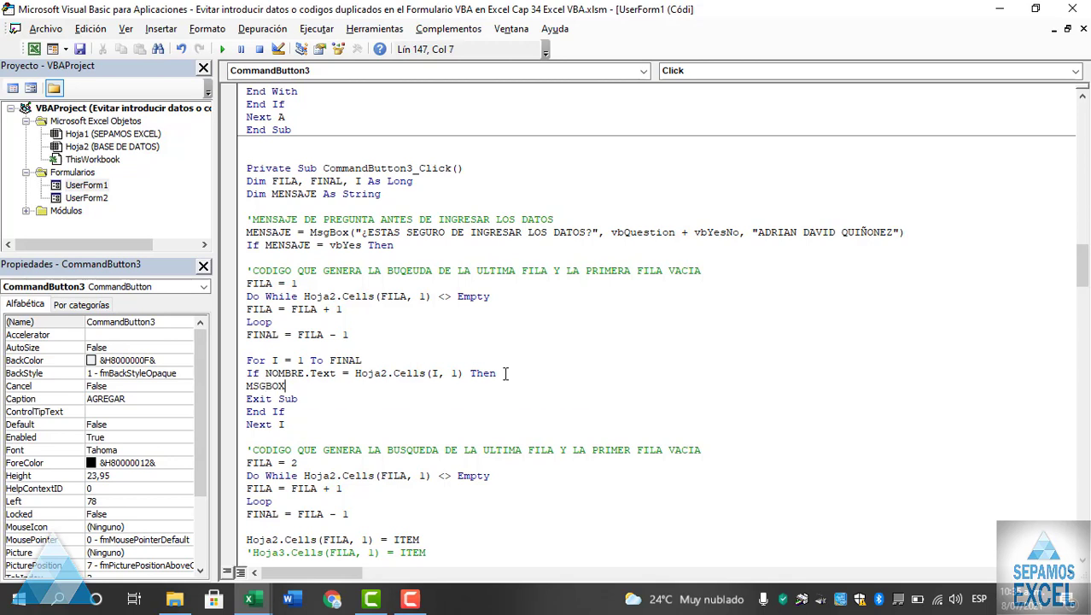
{"action": "type", "text": "\""}
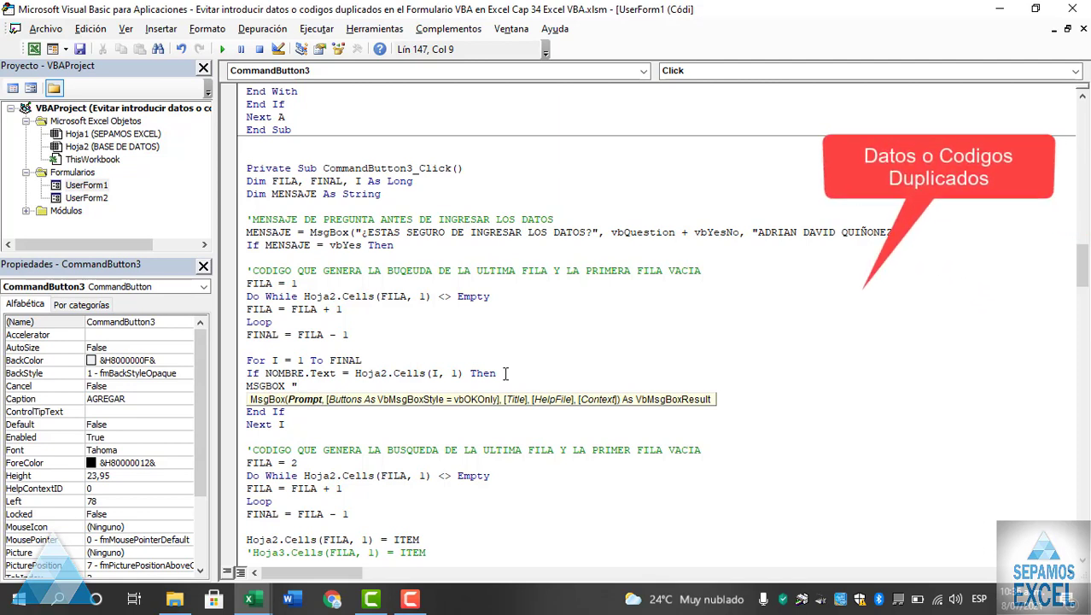
{"action": "type", "text": "Este da"}
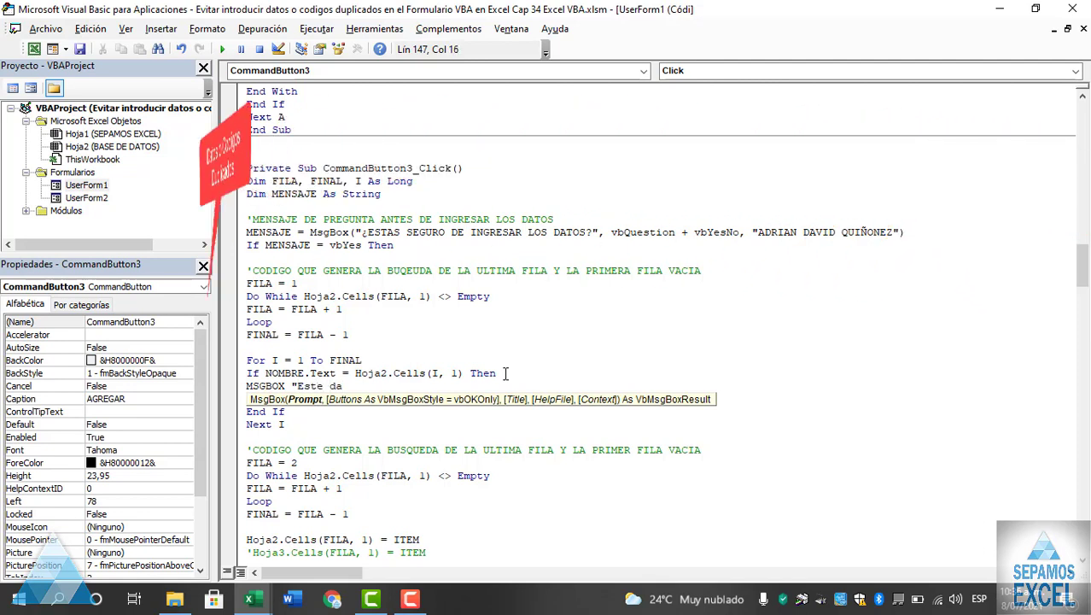
{"action": "type", "text": "to o codi"}
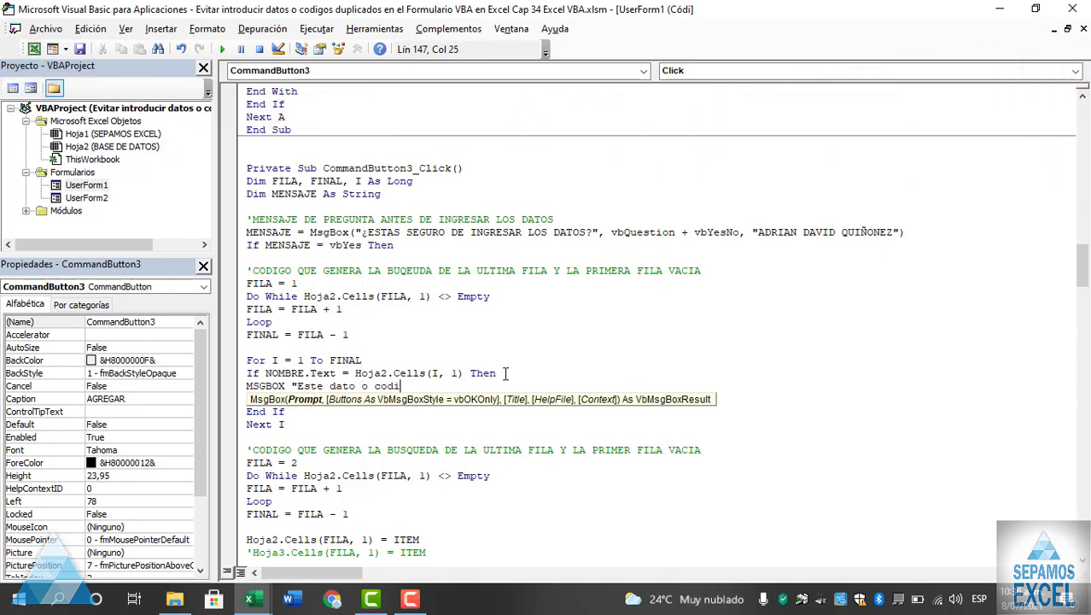
{"action": "type", "text": "go"}
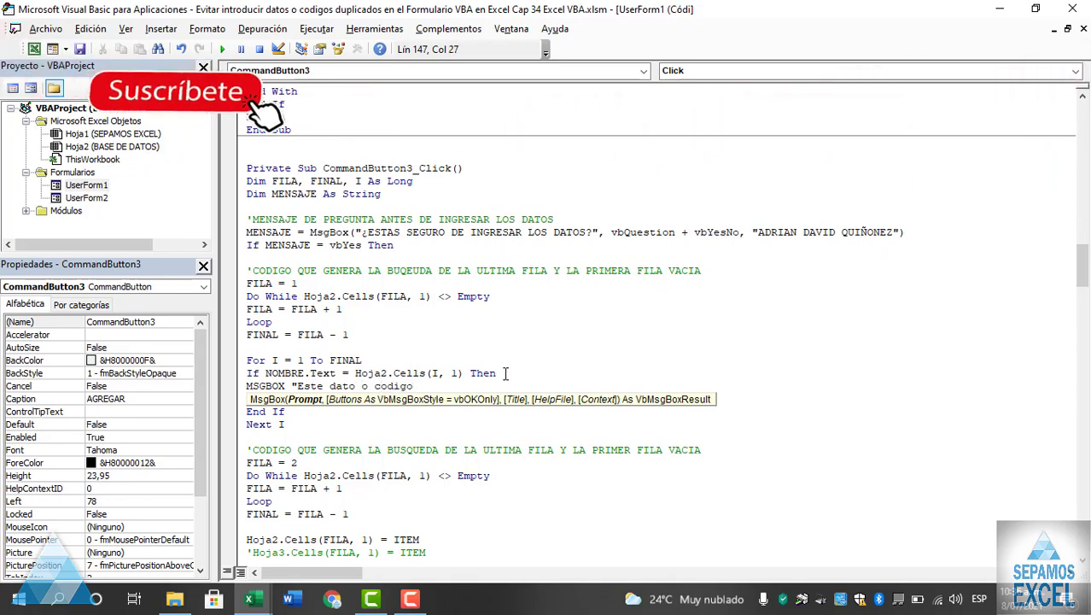
{"action": "type", "text": " ya fue "}
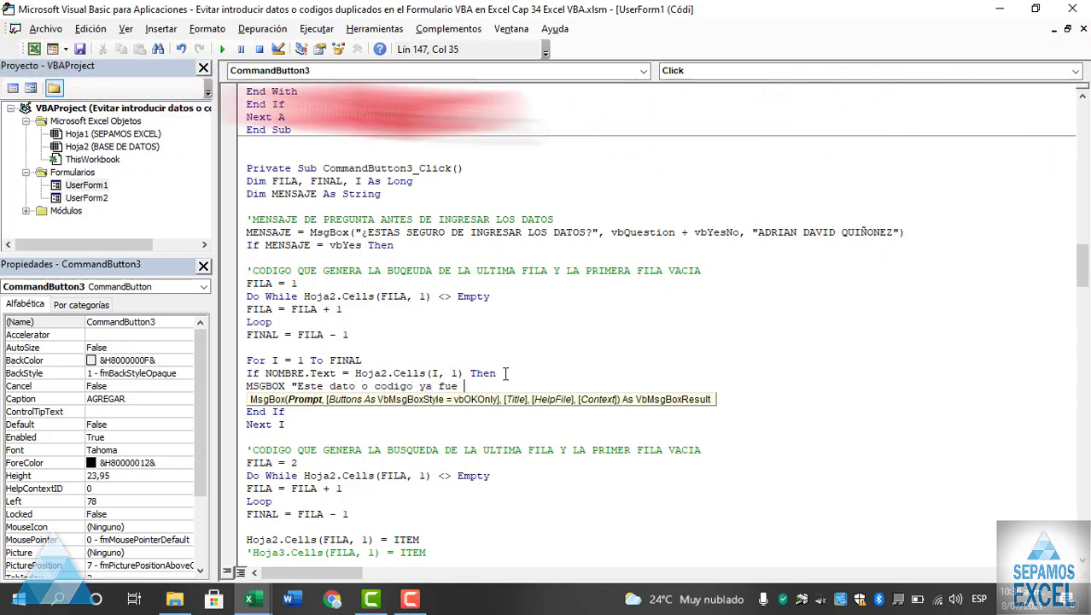
{"action": "type", "text": "agreg"}
{"action": "type", "text": "ado por fa"}
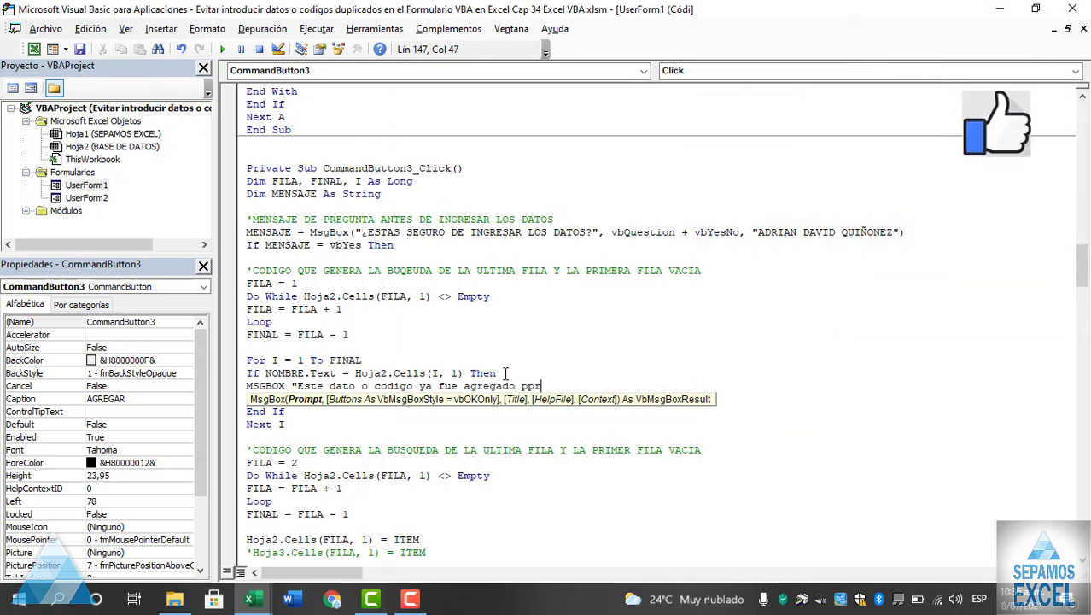
{"action": "type", "text": "vor "}
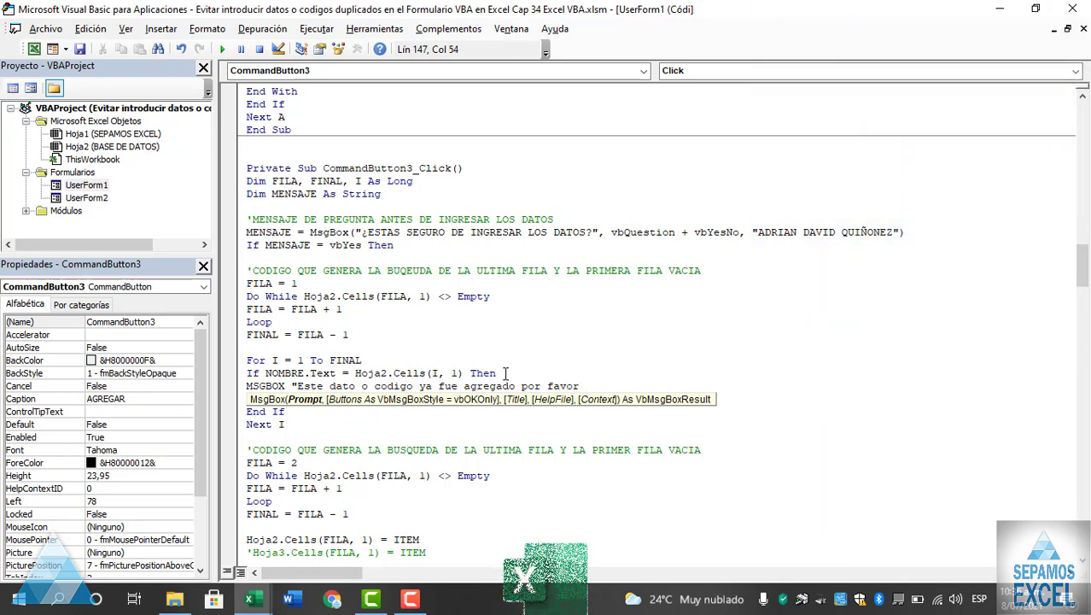
{"action": "type", "text": " in"}
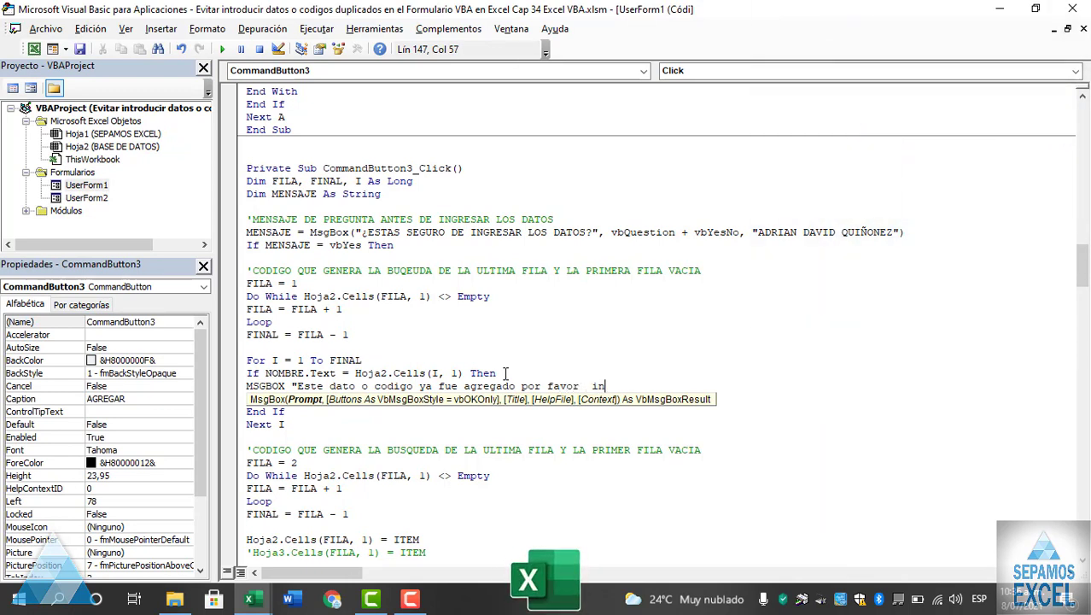
{"action": "type", "text": "tro"}
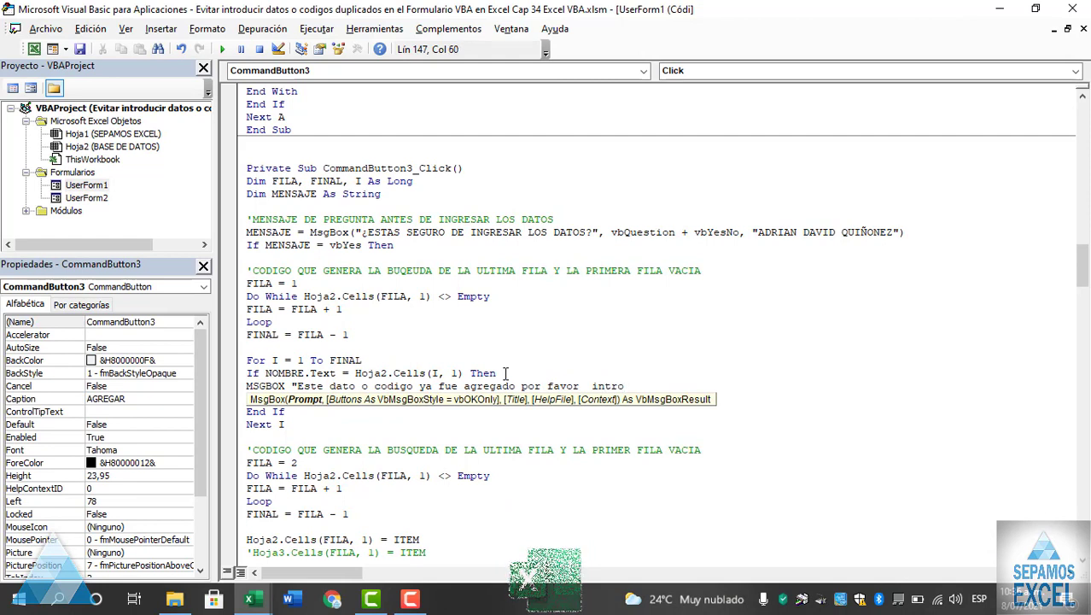
{"action": "type", "text": "ducir otro d"}
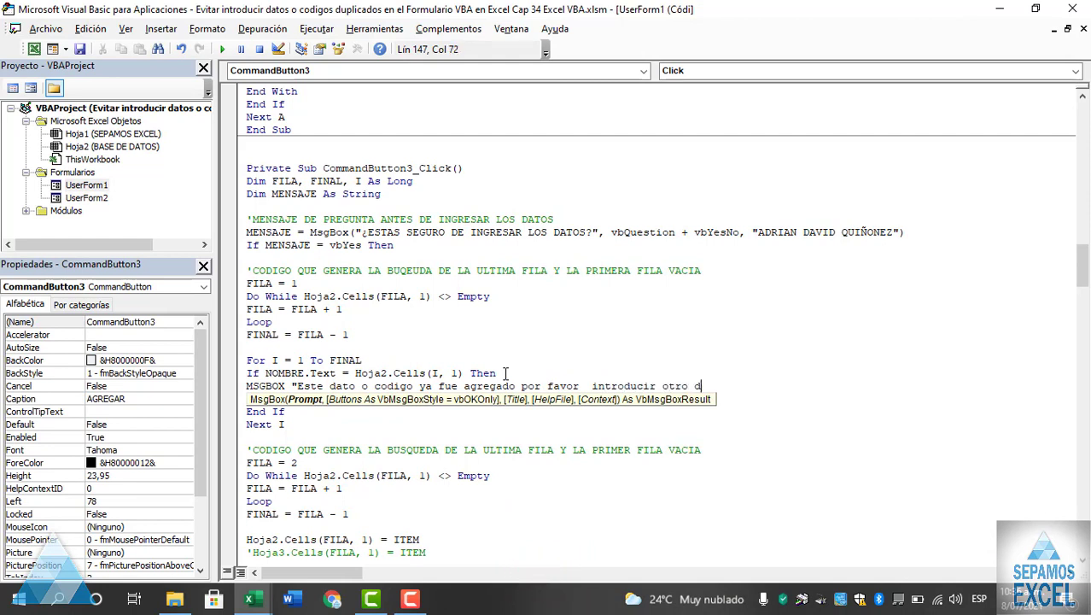
{"action": "type", "text": "iferente\""}
{"action": "type", "text": ","}
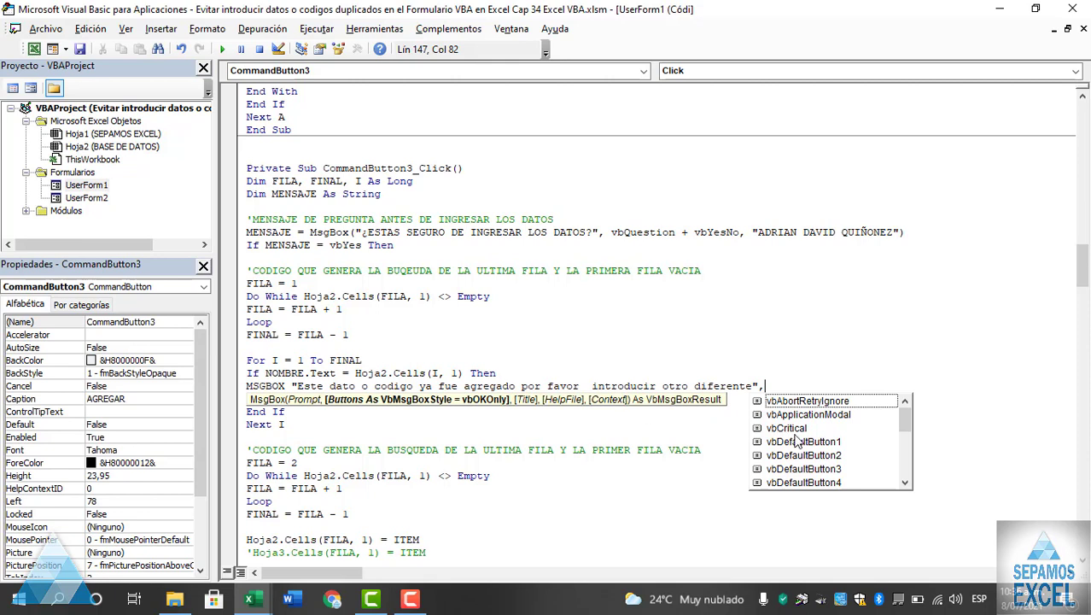
{"action": "mouse_move", "coordinate": [906, 419]}
{"action": "left_mouse_down"}
{"action": "mouse_move", "coordinate": [907, 455]}
{"action": "mouse_move", "coordinate": [890, 447]}
{"action": "left_mouse_up"}
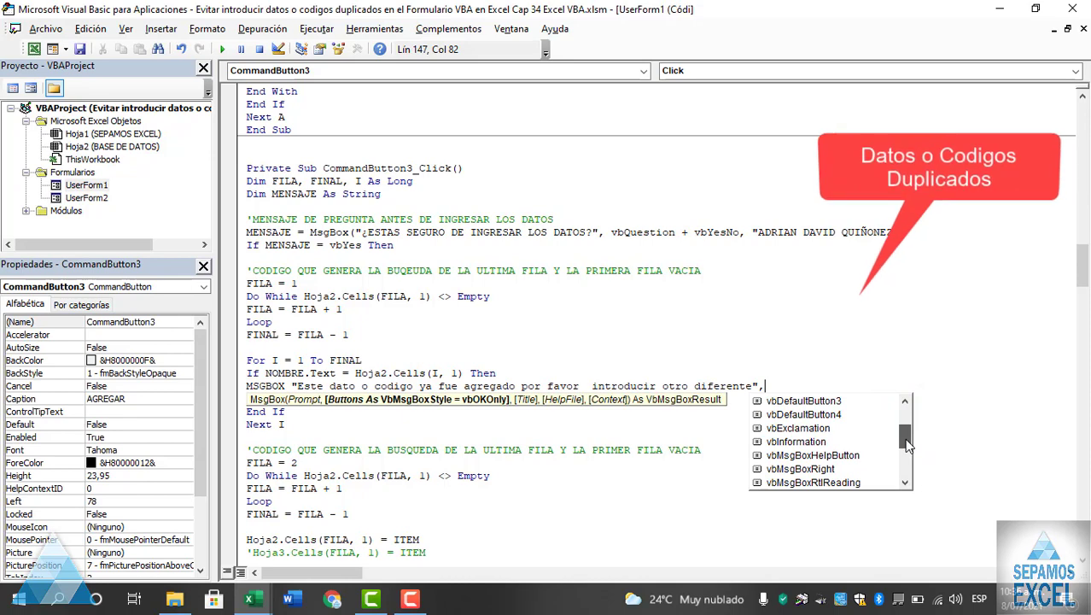
{"action": "double_click", "coordinate": [825, 429]}
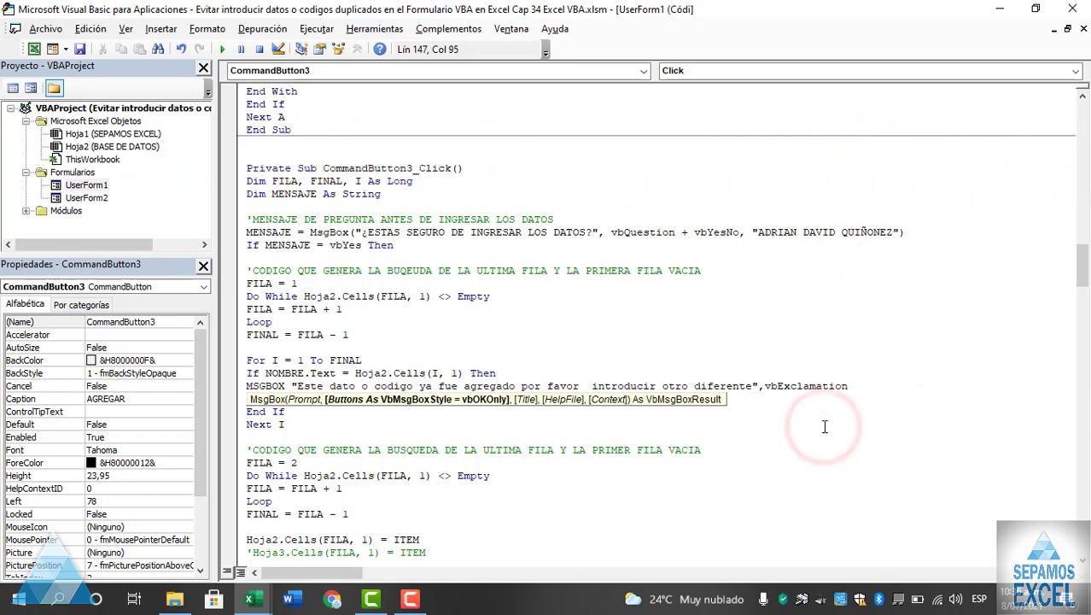
{"action": "type", "text": ",\""}
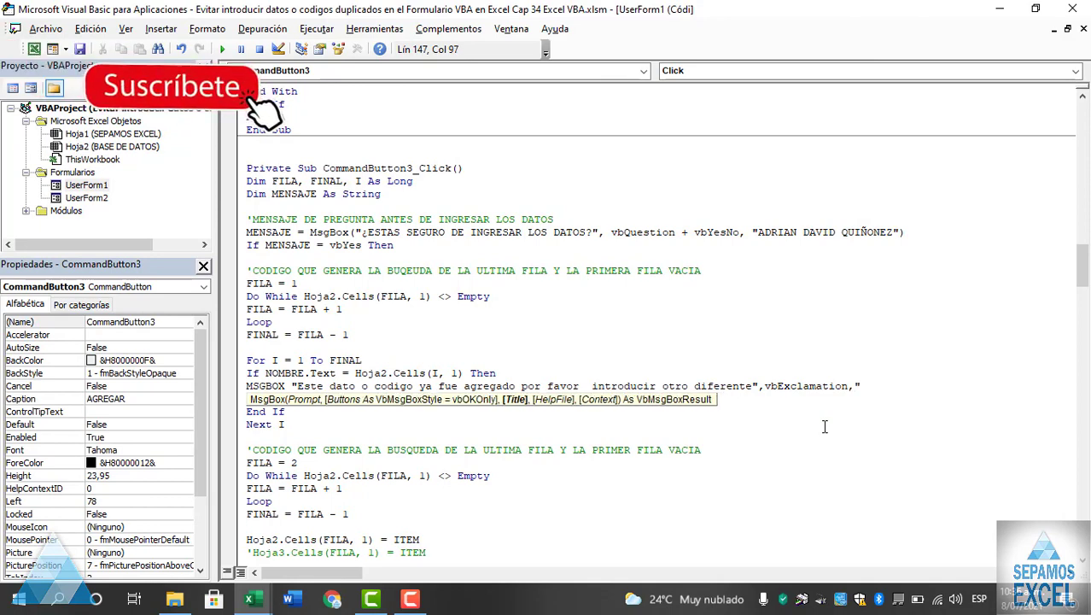
{"action": "type", "text": "Seapmo"}
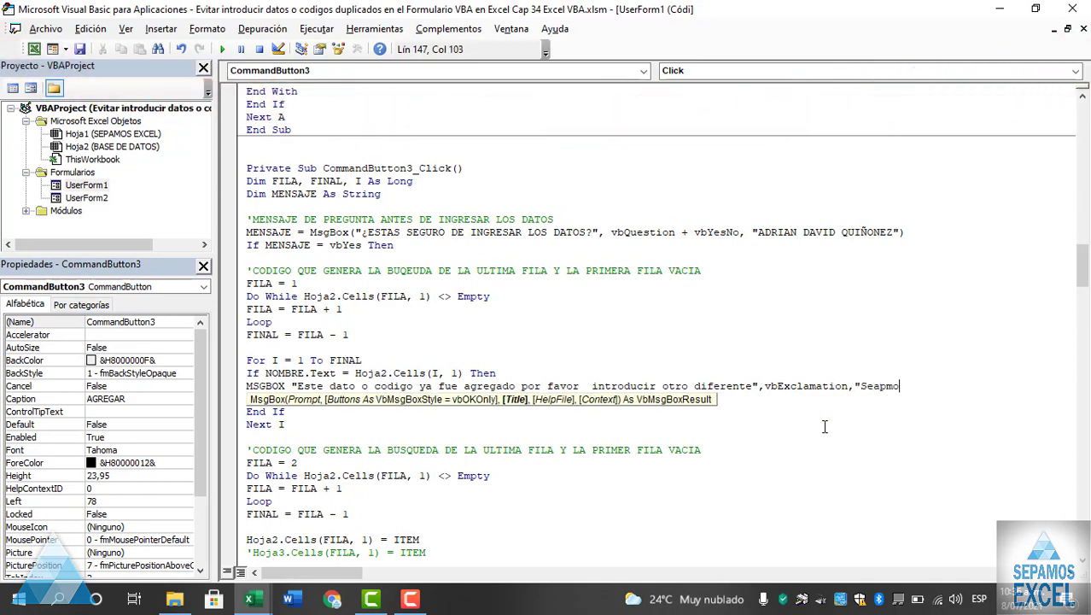
{"action": "key", "text": "BackSpace"}
{"action": "key", "text": "BackSpace"}
{"action": "key", "text": "BackSpace"}
{"action": "key", "text": "BackSpace"}
{"action": "type", "text": "pamo"}
{"action": "key", "text": "Right"}
{"action": "key", "text": "Left"}
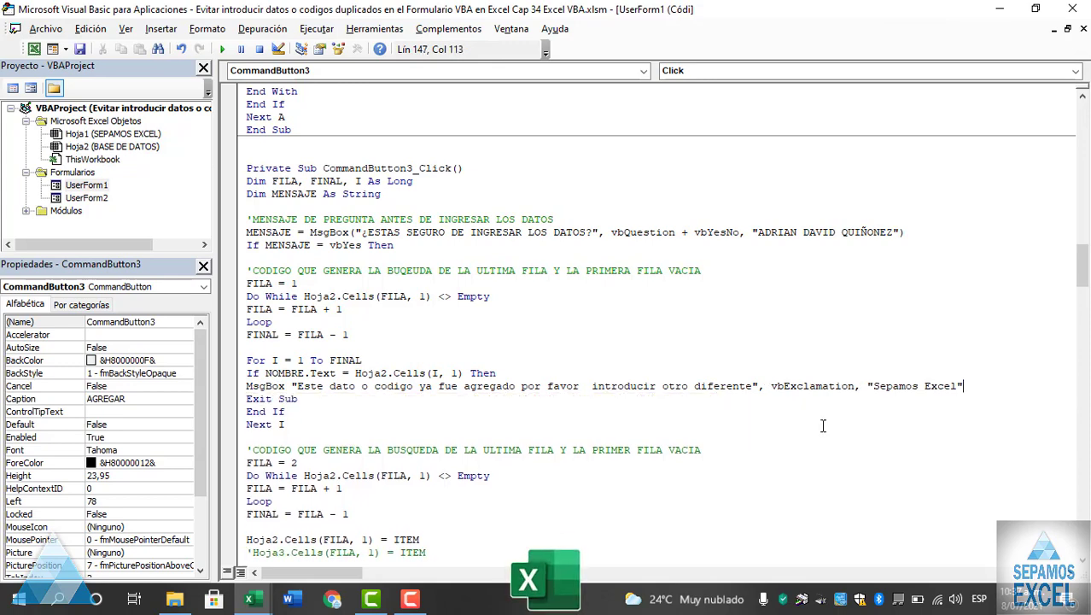
Step: Run UserForm1 with F5 to test the duplicate-code check
{"action": "left_click", "coordinate": [495, 333]}
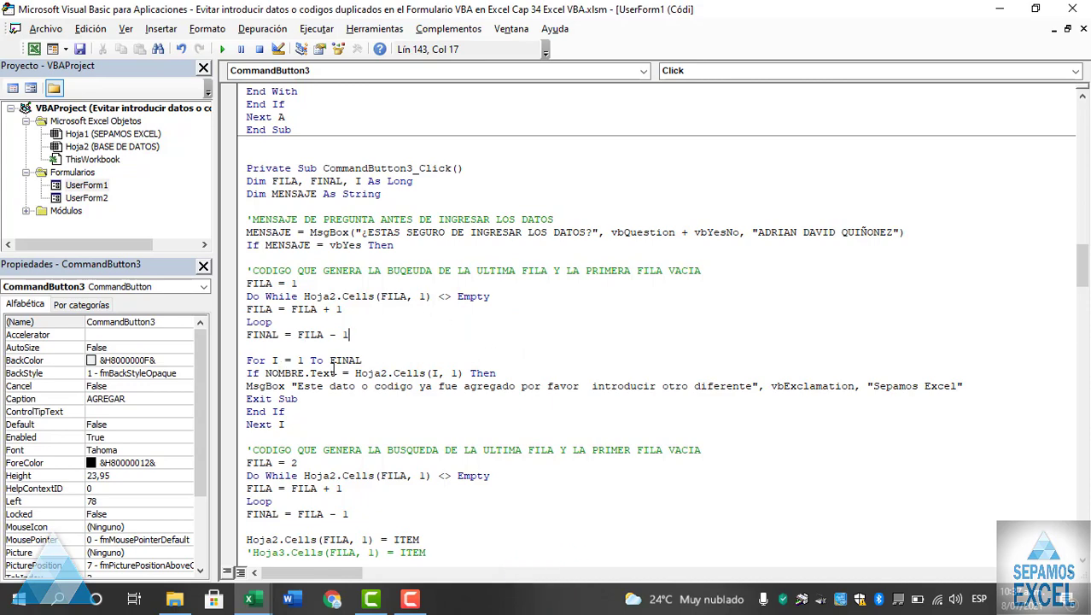
{"action": "scroll", "coordinate": [334, 367], "scroll_direction": "down", "scroll_amount": 2}
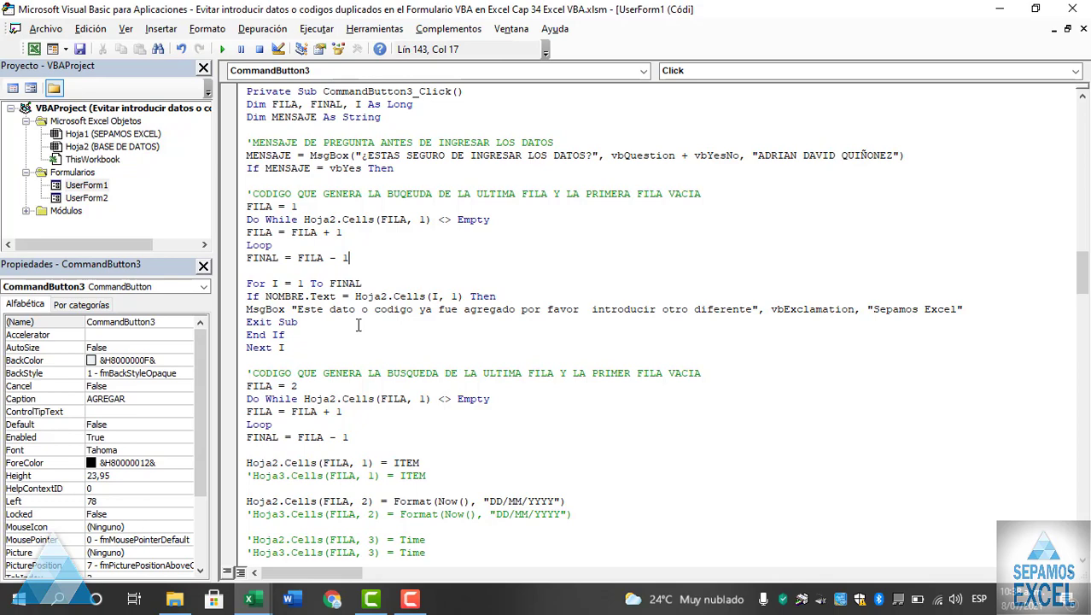
{"action": "key", "text": "F5"}
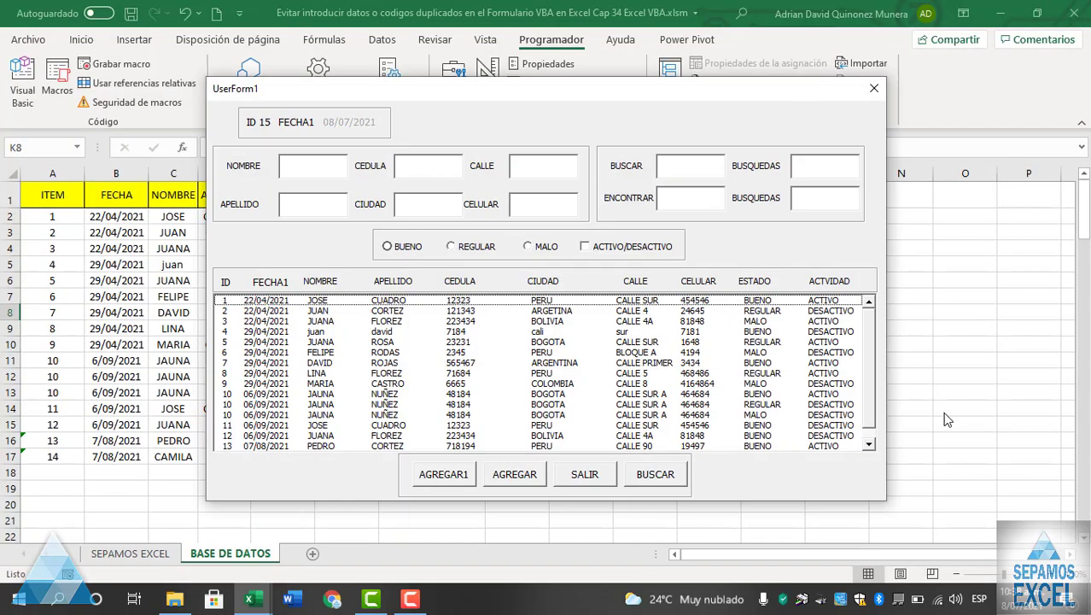
Step: Submit code 1 through AGREGAR, confirm with Sí, and dismiss the duplicate-code warning
{"action": "left_click", "coordinate": [871, 401]}
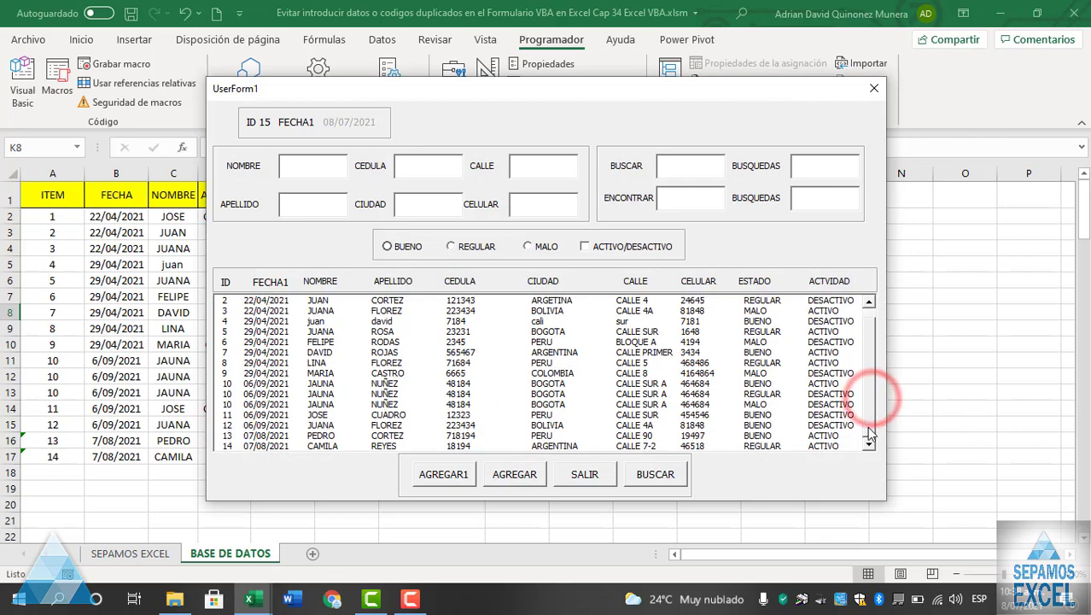
{"action": "scroll", "coordinate": [869, 388], "scroll_direction": "up", "scroll_amount": 1}
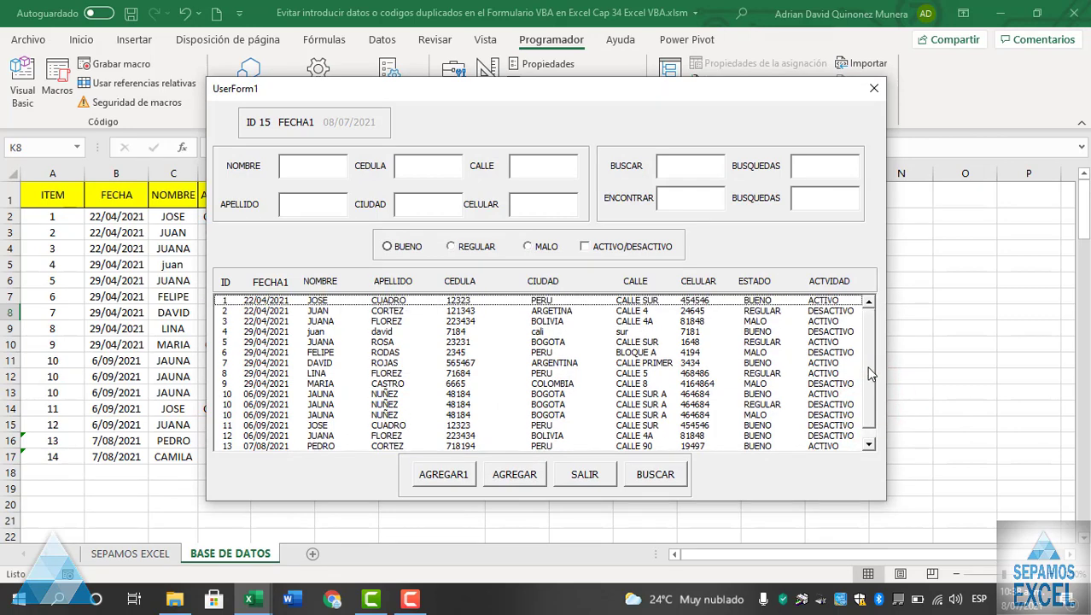
{"action": "left_click", "coordinate": [294, 166]}
{"action": "type", "text": "1"}
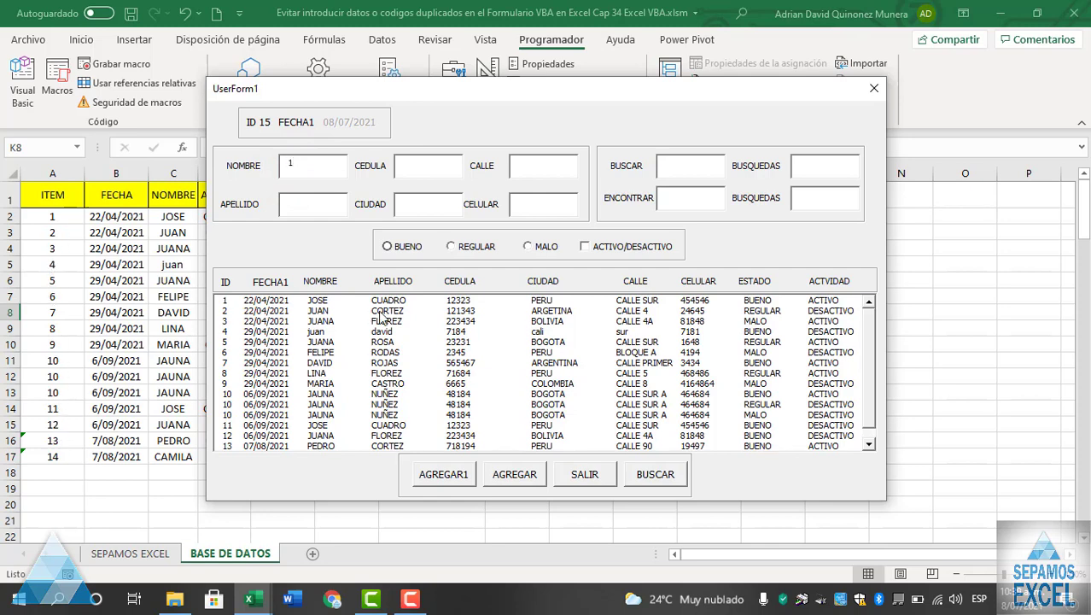
{"action": "left_click", "coordinate": [530, 472]}
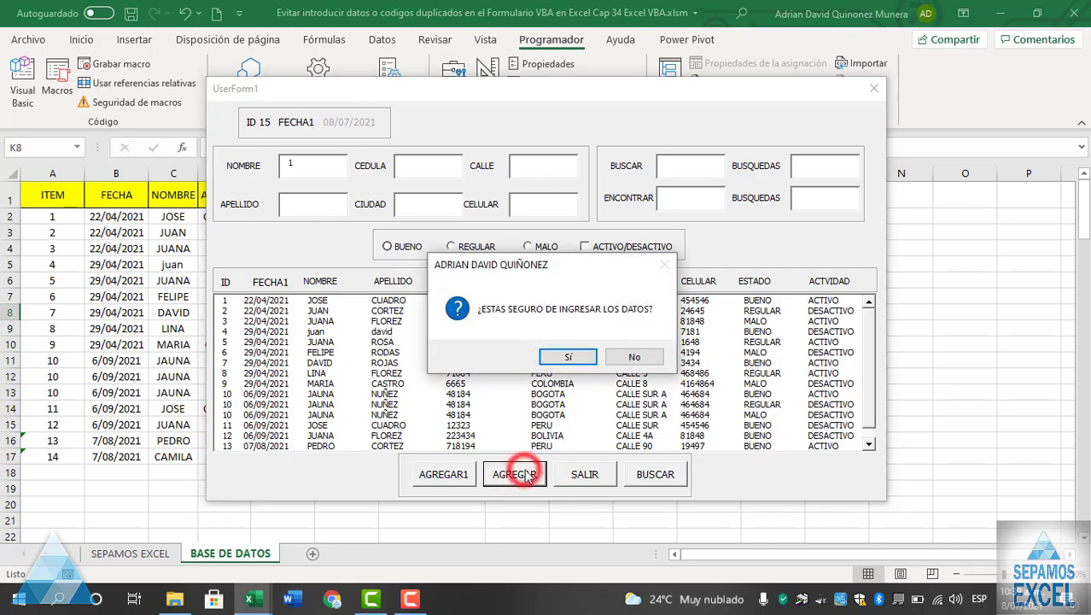
{"action": "left_click", "coordinate": [570, 357]}
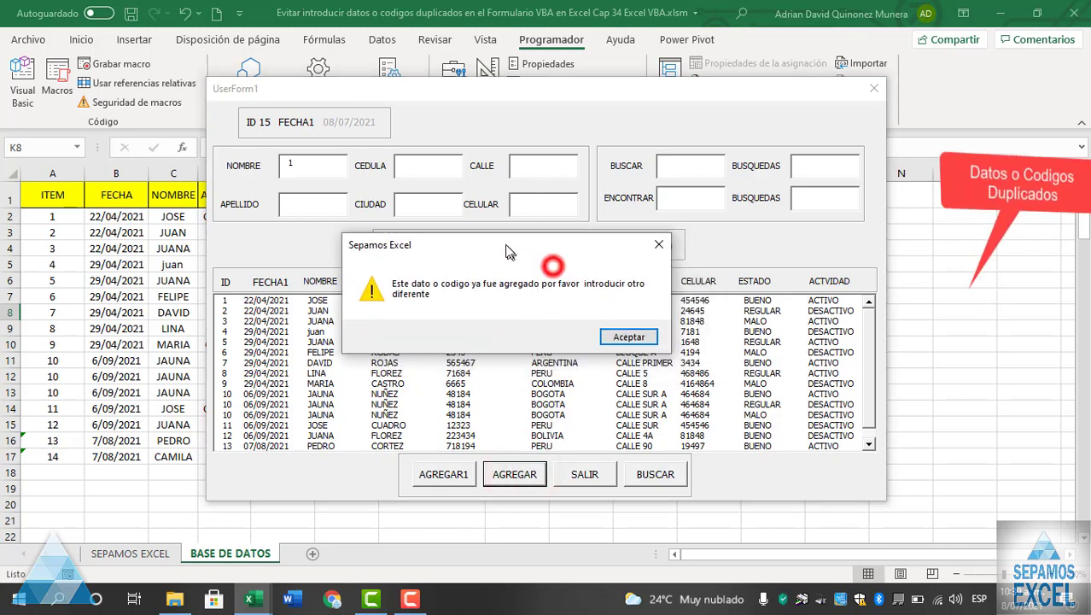
{"action": "left_click_drag", "start_coordinate": [556, 271], "coordinate": [497, 232]}
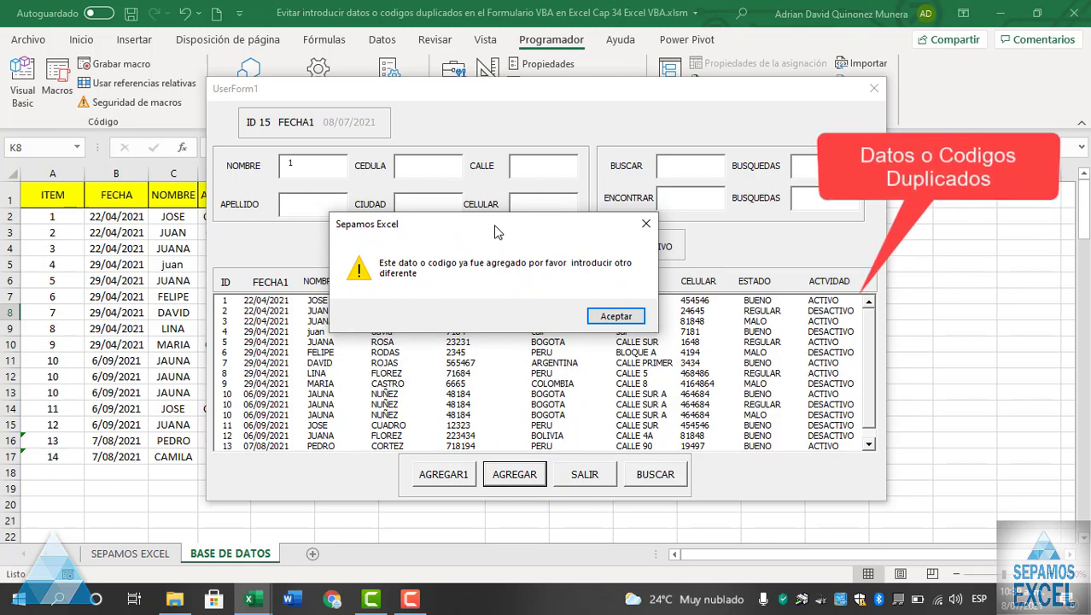
{"action": "left_click", "coordinate": [615, 314]}
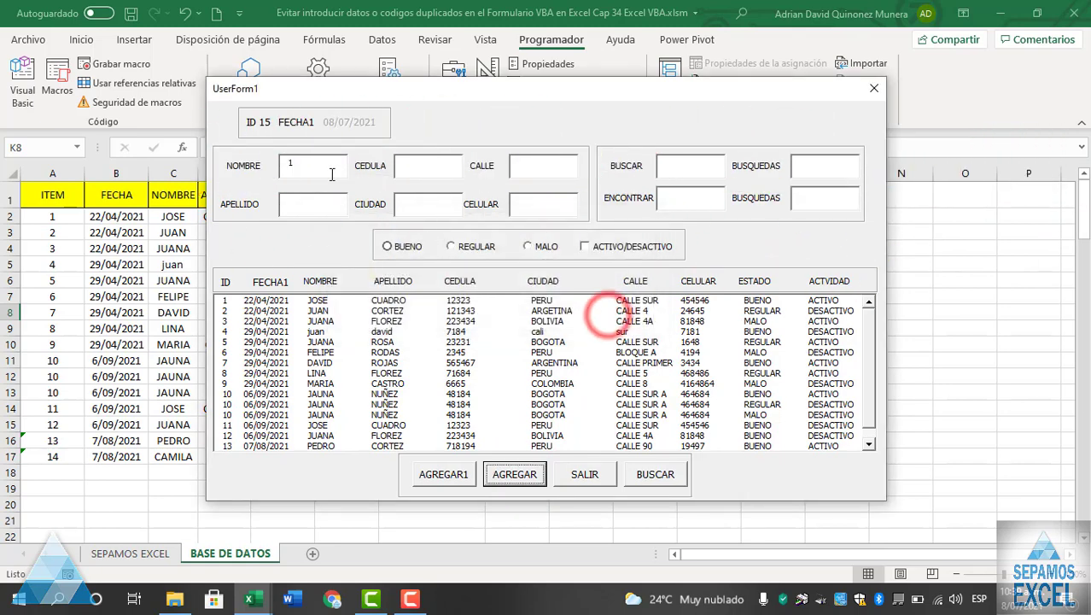
Step: Try code 10 the same way, dismiss its duplicate warning, and clear the NOMBRE field
{"action": "left_click", "coordinate": [330, 169]}
{"action": "key", "text": "BackSpace"}
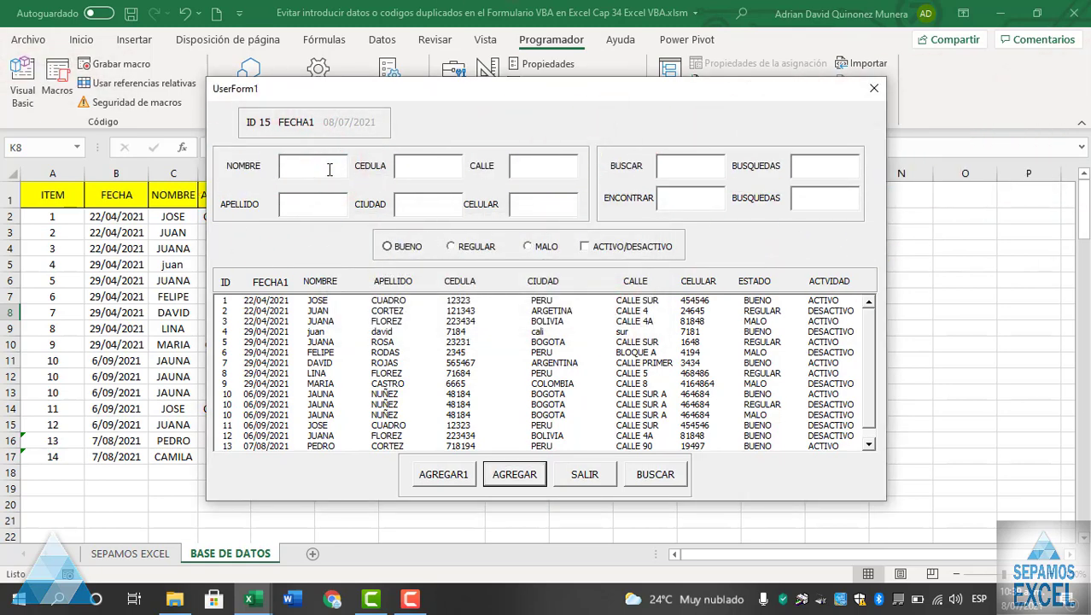
{"action": "type", "text": "10"}
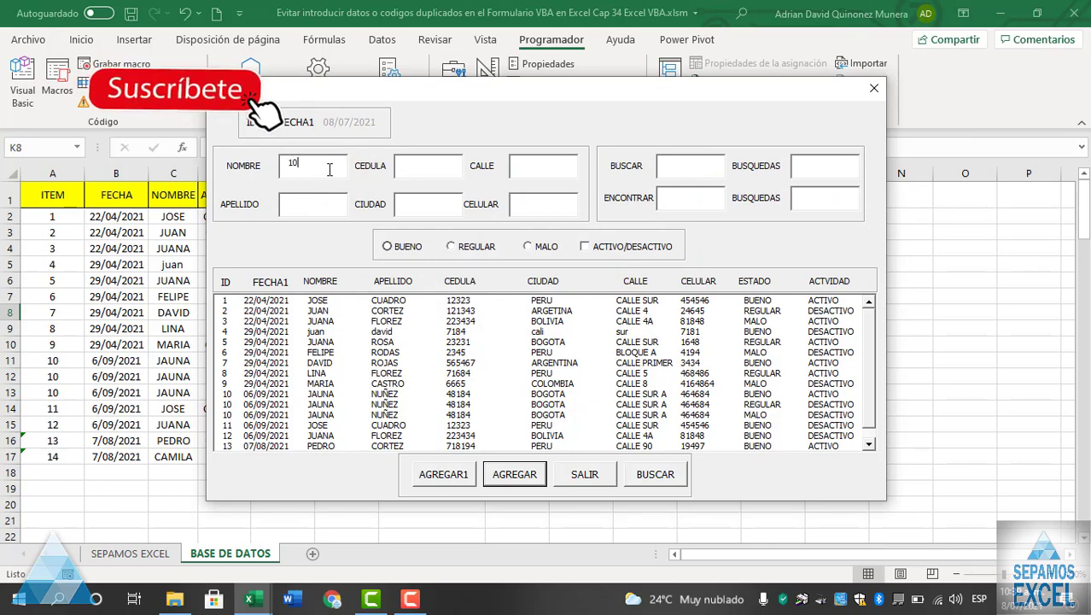
{"action": "left_click", "coordinate": [506, 474]}
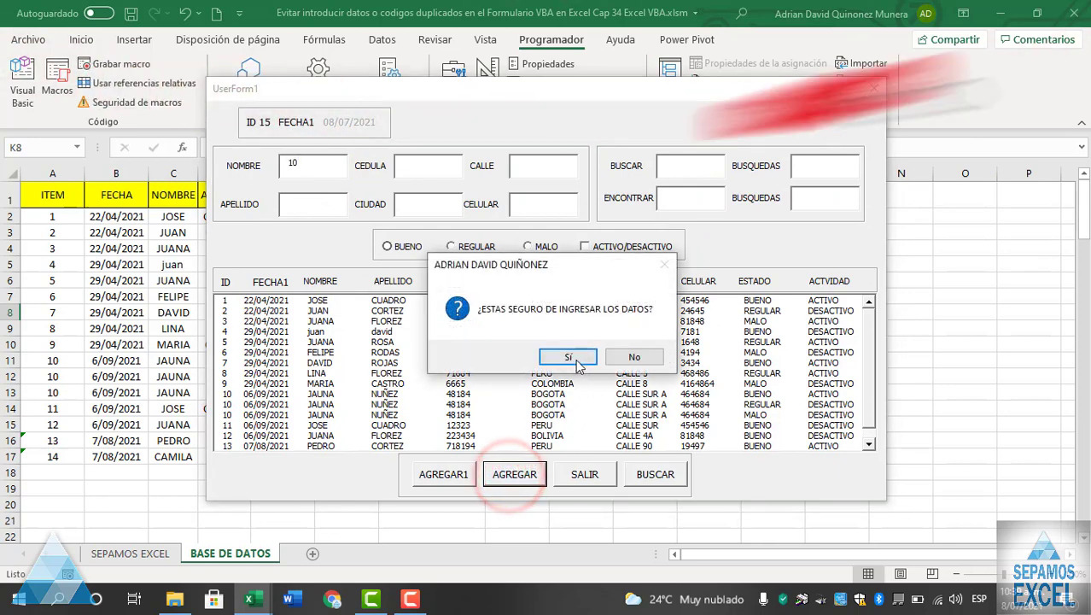
{"action": "left_click", "coordinate": [578, 363]}
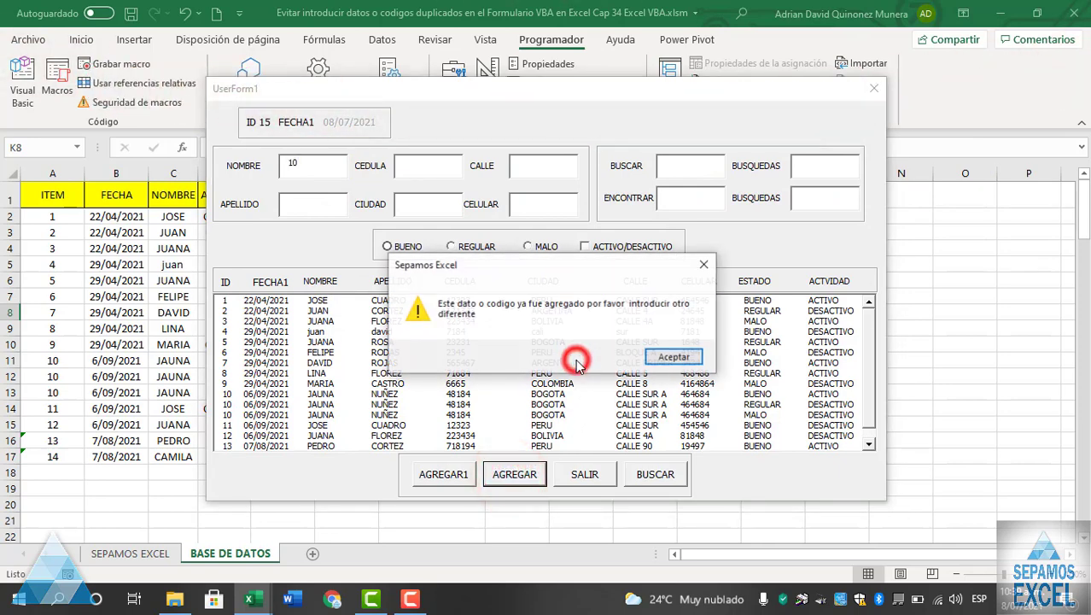
{"action": "left_click", "coordinate": [663, 358]}
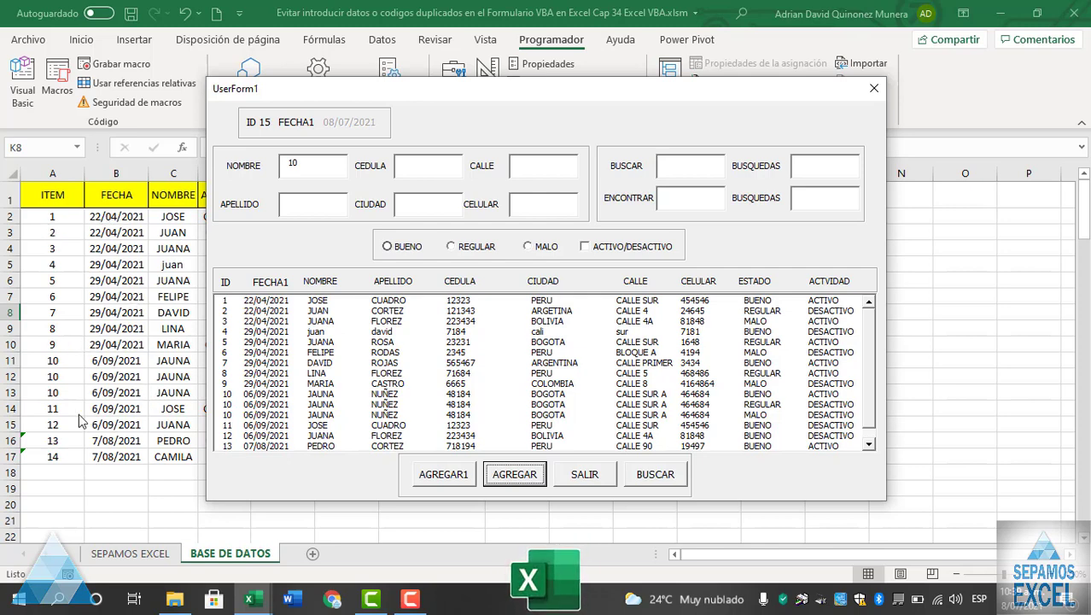
{"action": "left_click", "coordinate": [308, 172]}
{"action": "key", "text": "BackSpace"}
{"action": "key", "text": "BackSpace"}
{"action": "type", "text": "5"}
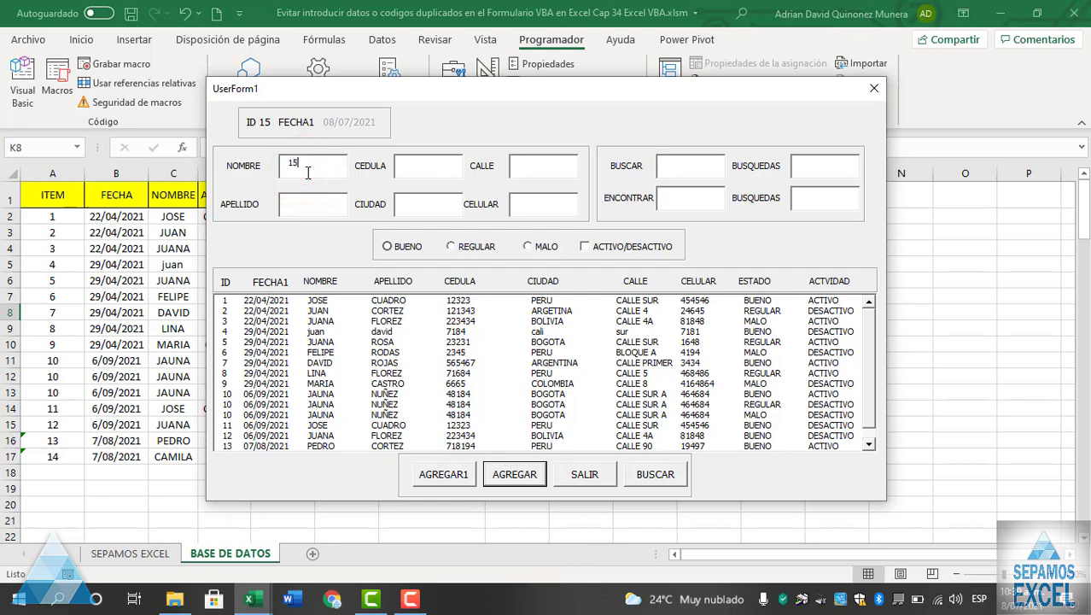
Step: Add entry 15 to the sheet through AGREGAR, creating row 18
{"action": "left_click", "coordinate": [524, 474]}
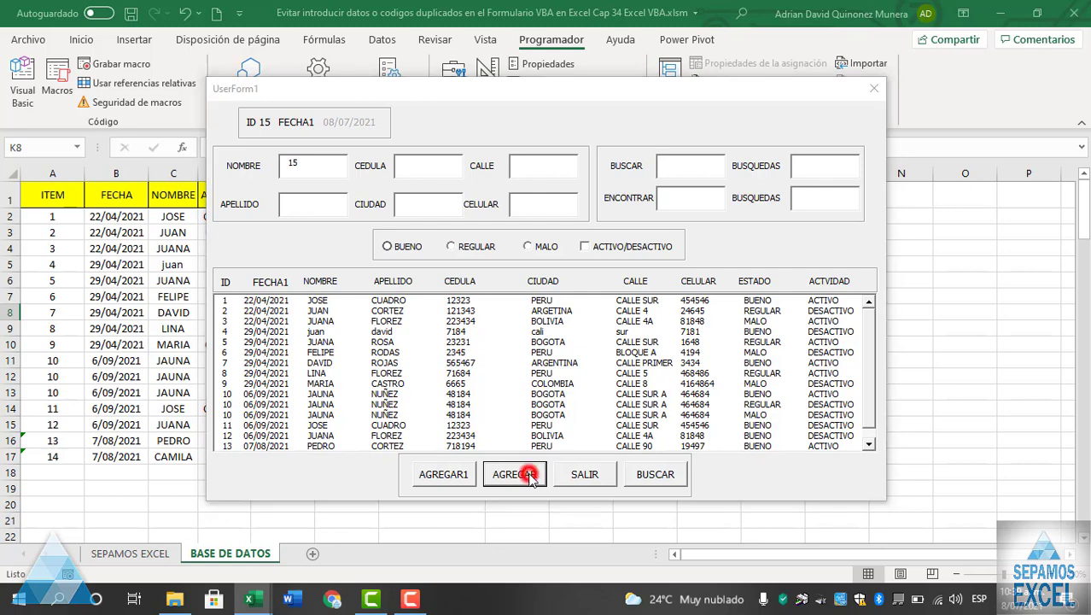
{"action": "left_click", "coordinate": [554, 356]}
{"action": "left_click", "coordinate": [570, 356]}
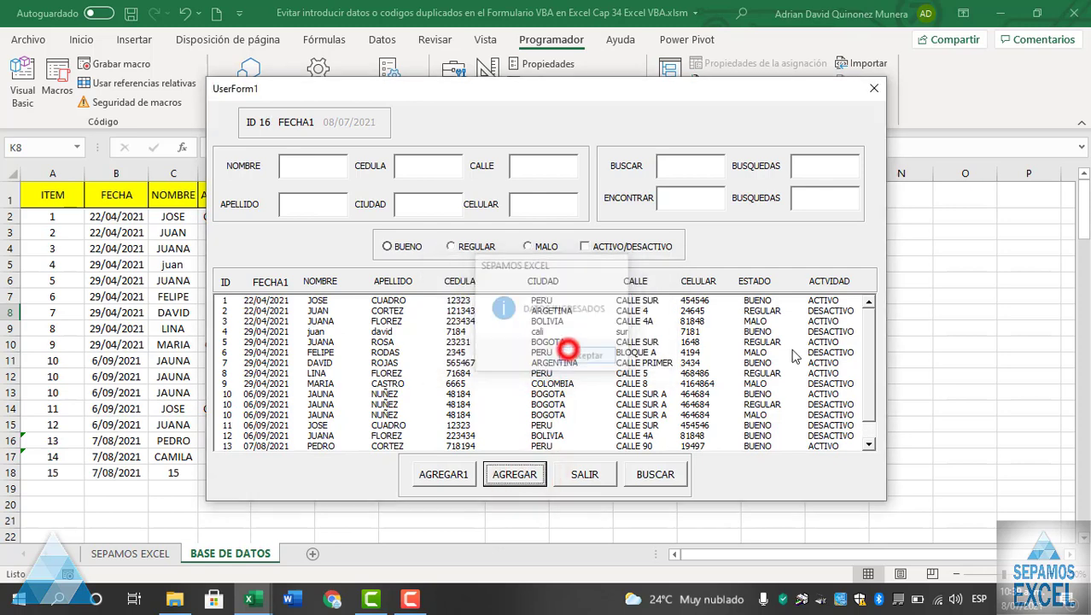
{"action": "left_click", "coordinate": [868, 341]}
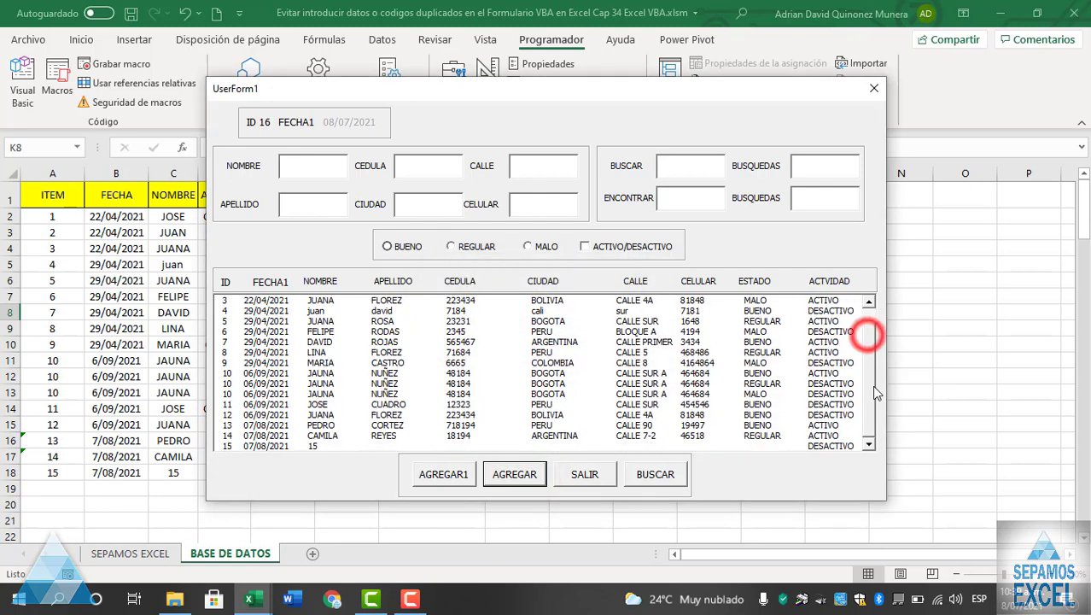
{"action": "left_click", "coordinate": [316, 446]}
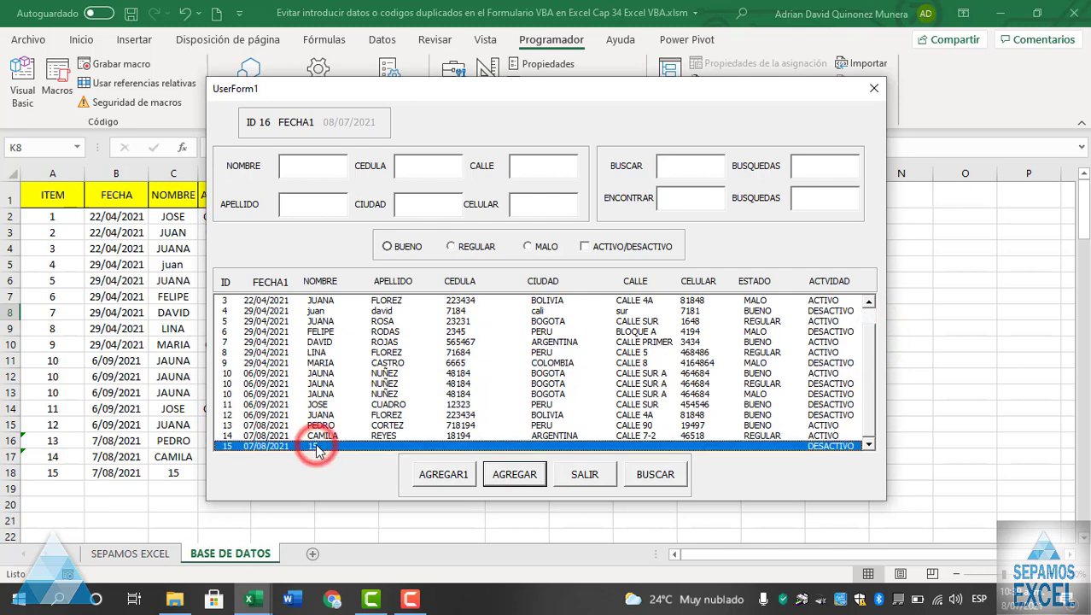
Step: Re-enter 15, accept the duplicate warning, and close the form with SALIR
{"action": "left_click", "coordinate": [294, 166]}
{"action": "type", "text": "15"}
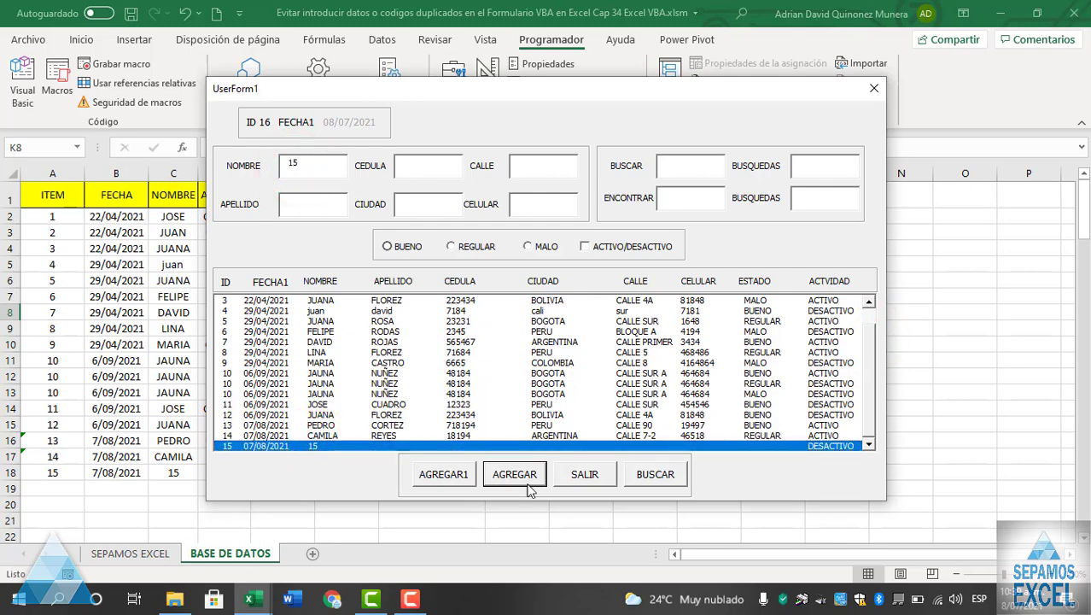
{"action": "left_click", "coordinate": [526, 486]}
{"action": "left_click", "coordinate": [566, 360]}
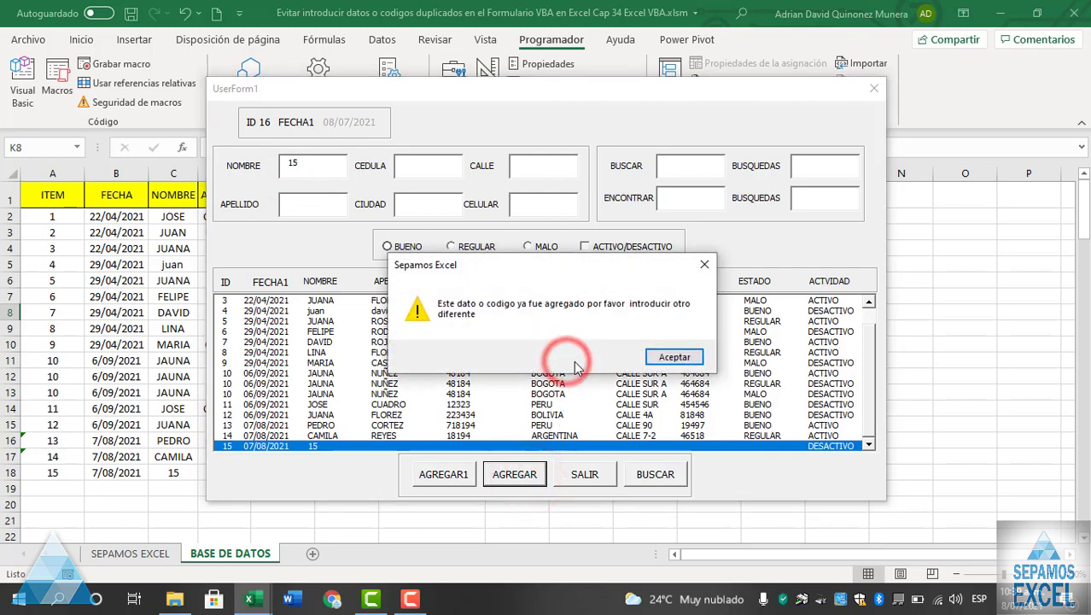
{"action": "left_click", "coordinate": [676, 359]}
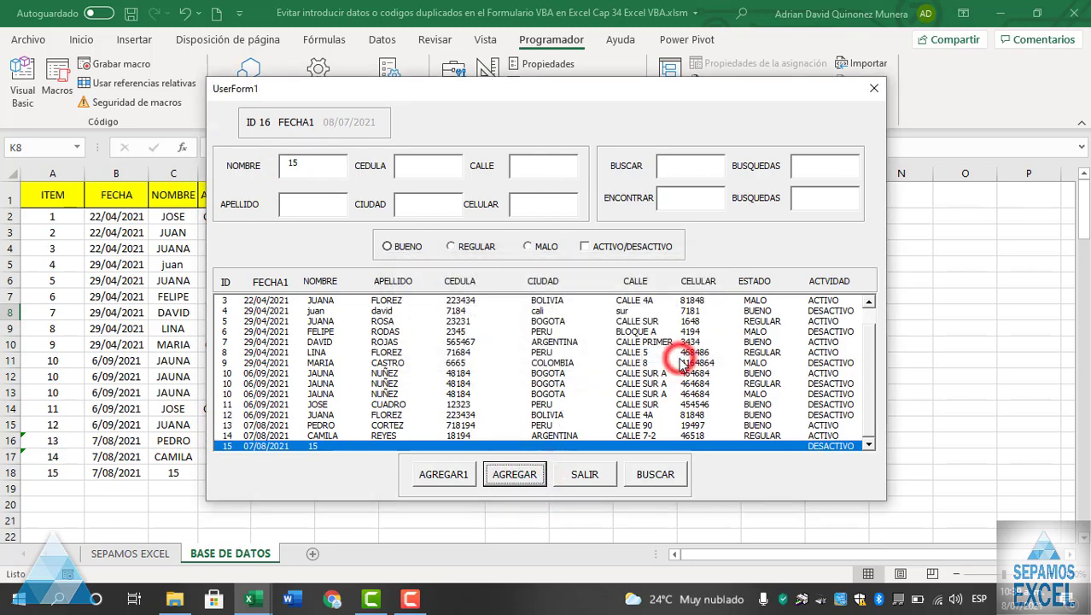
{"action": "left_click", "coordinate": [604, 475]}
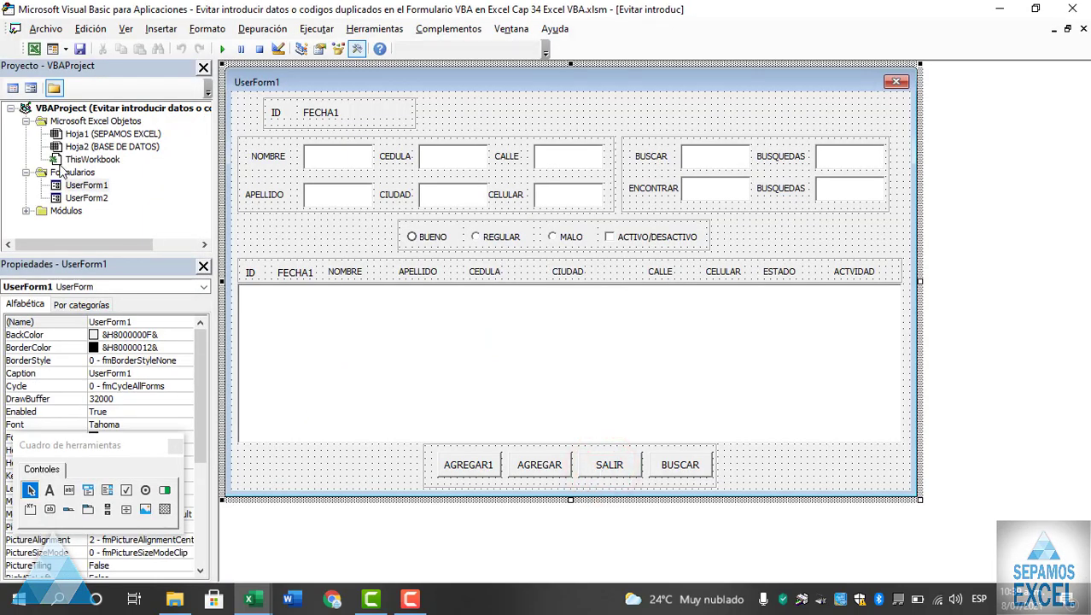
Step: Review the FILA/For I duplicate-check code behind AGREGAR, then return to the BASE DE DATOS sheet
{"action": "double_click", "coordinate": [539, 464]}
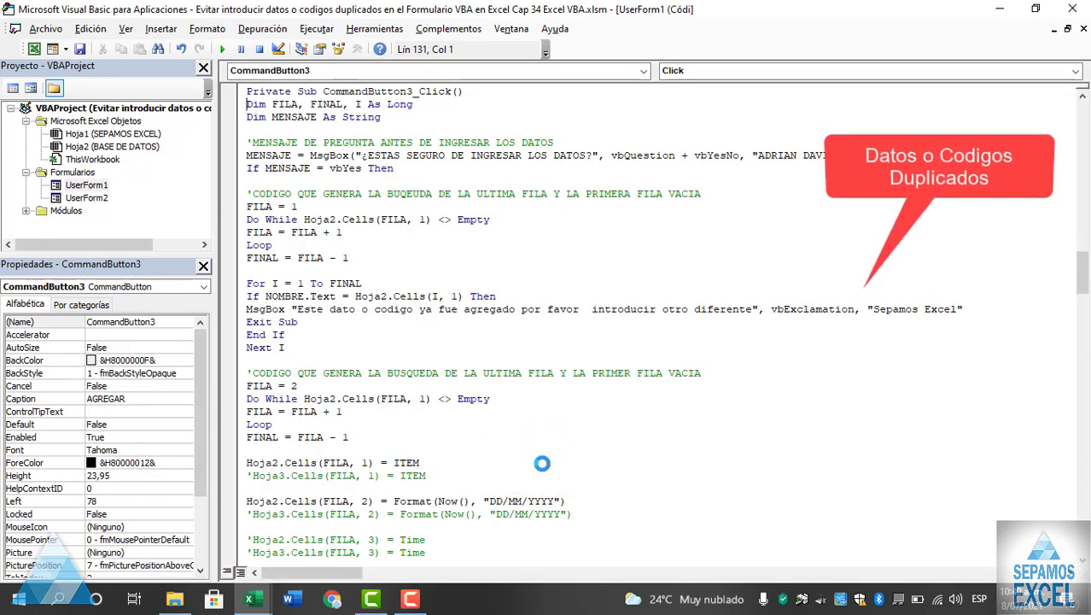
{"action": "left_click_drag", "start_coordinate": [286, 348], "coordinate": [247, 207]}
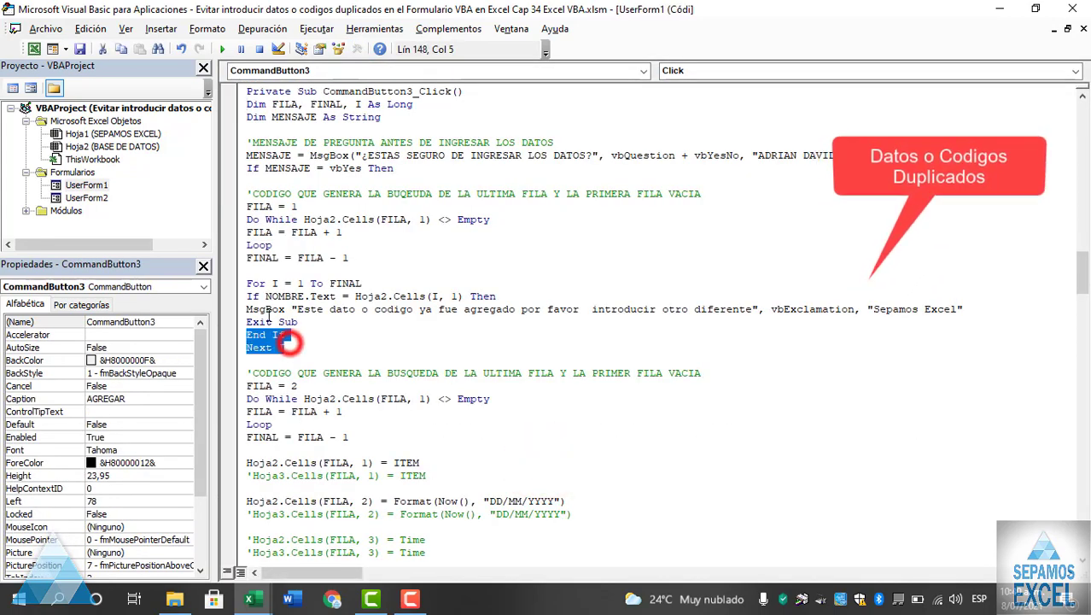
{"action": "left_click", "coordinate": [482, 258]}
{"action": "scroll", "coordinate": [450, 301], "scroll_direction": "down", "scroll_amount": 4}
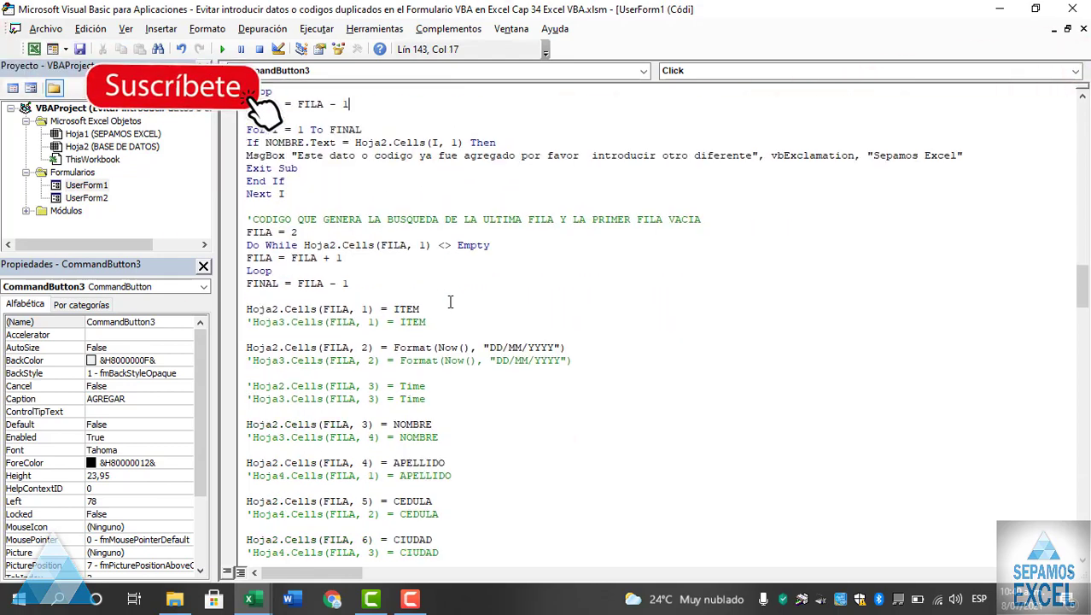
{"action": "scroll", "coordinate": [449, 301], "scroll_direction": "down", "scroll_amount": 3}
{"action": "scroll", "coordinate": [450, 301], "scroll_direction": "up", "scroll_amount": 13}
{"action": "scroll", "coordinate": [450, 302], "scroll_direction": "up", "scroll_amount": 7}
{"action": "scroll", "coordinate": [450, 303], "scroll_direction": "up", "scroll_amount": 4}
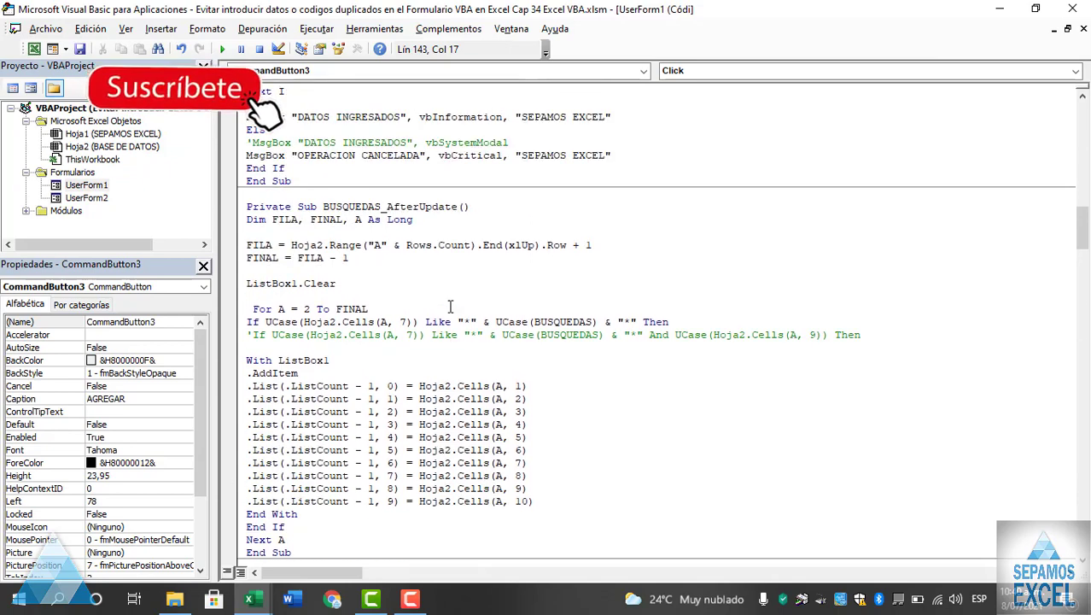
{"action": "scroll", "coordinate": [450, 305], "scroll_direction": "down", "scroll_amount": 10}
{"action": "scroll", "coordinate": [450, 305], "scroll_direction": "down", "scroll_amount": 2}
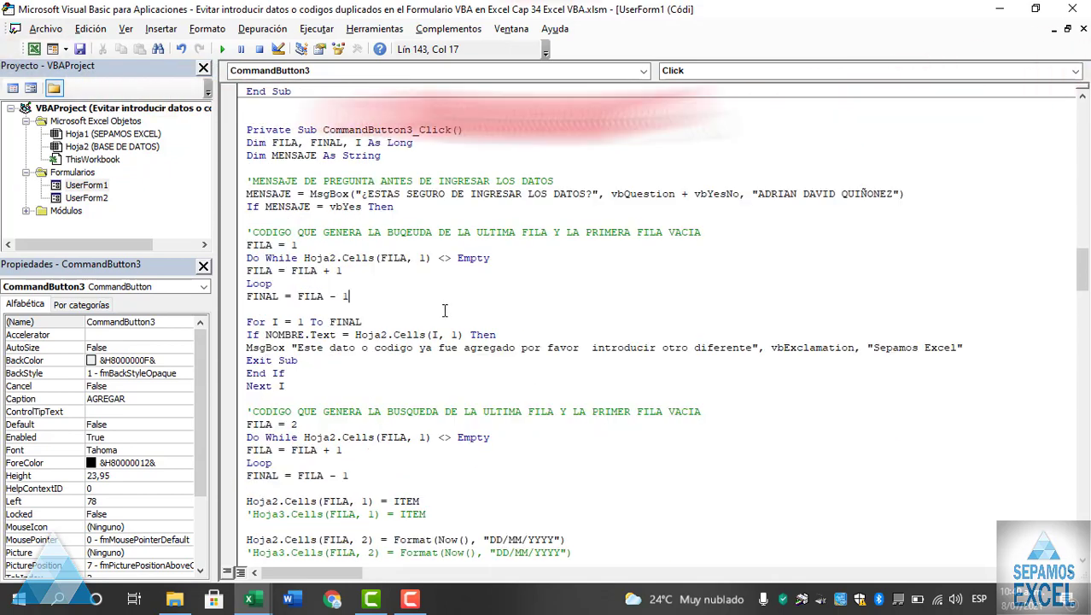
{"action": "left_click", "coordinate": [35, 50]}
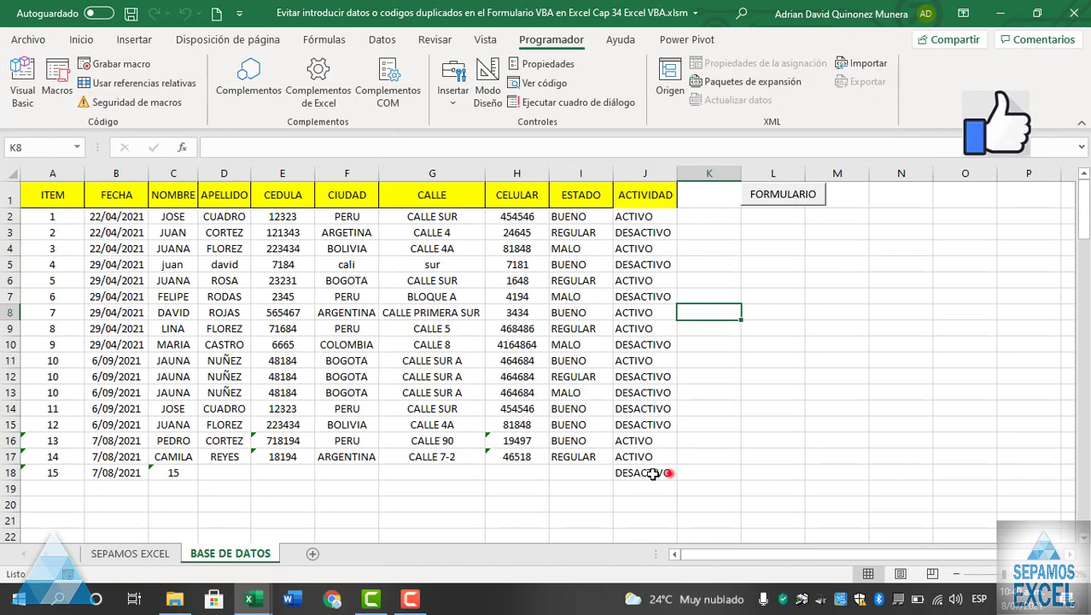
Step: Delete the test record in A18:J18 and bring up the column C context menu
{"action": "left_click_drag", "start_coordinate": [653, 473], "coordinate": [36, 475]}
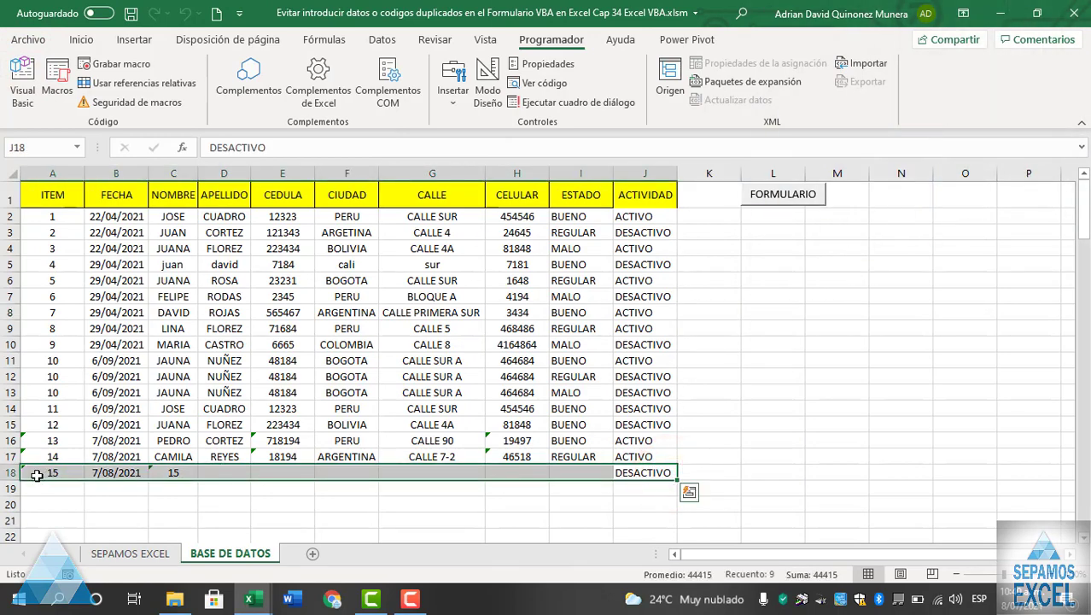
{"action": "key", "text": "Delete"}
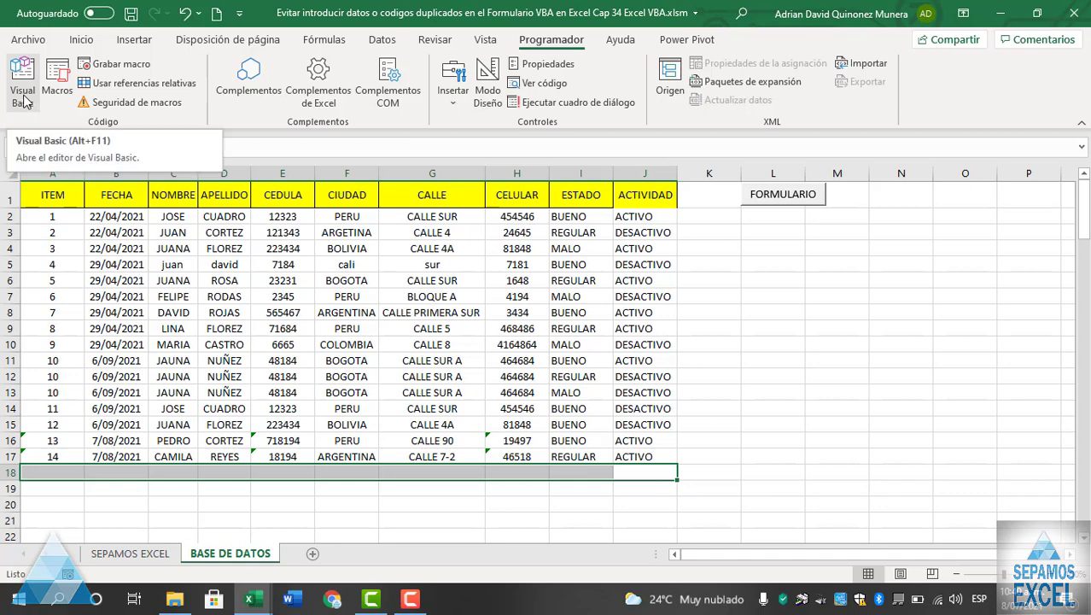
{"action": "left_click", "coordinate": [731, 246]}
{"action": "right_click", "coordinate": [172, 173]}
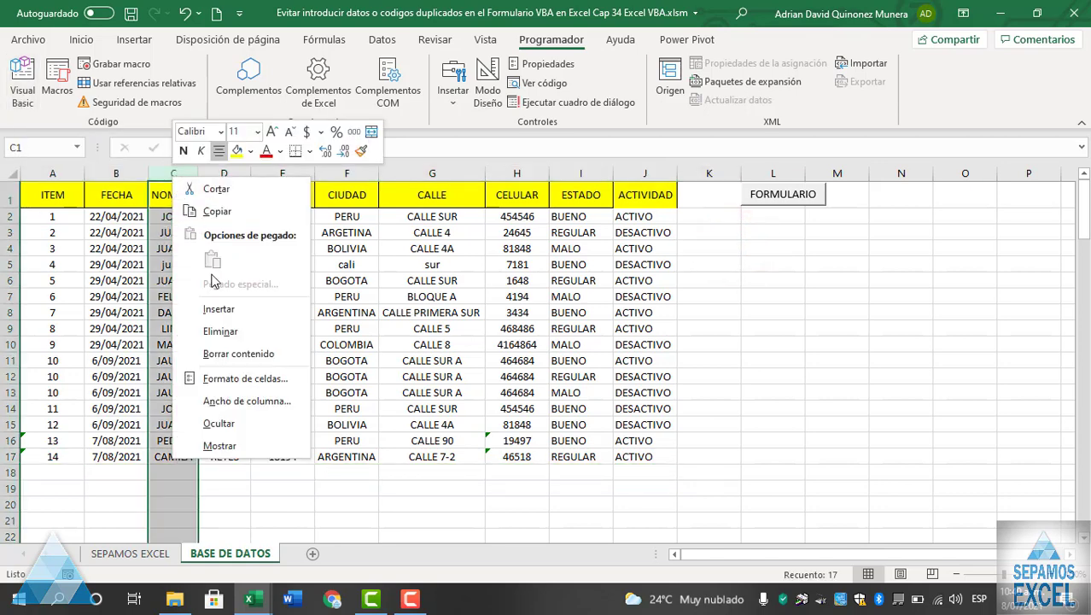
Step: Insert a new column C with the header CODIGO between FECHA and NOMBRE
{"action": "left_click", "coordinate": [217, 309]}
{"action": "left_click", "coordinate": [183, 205]}
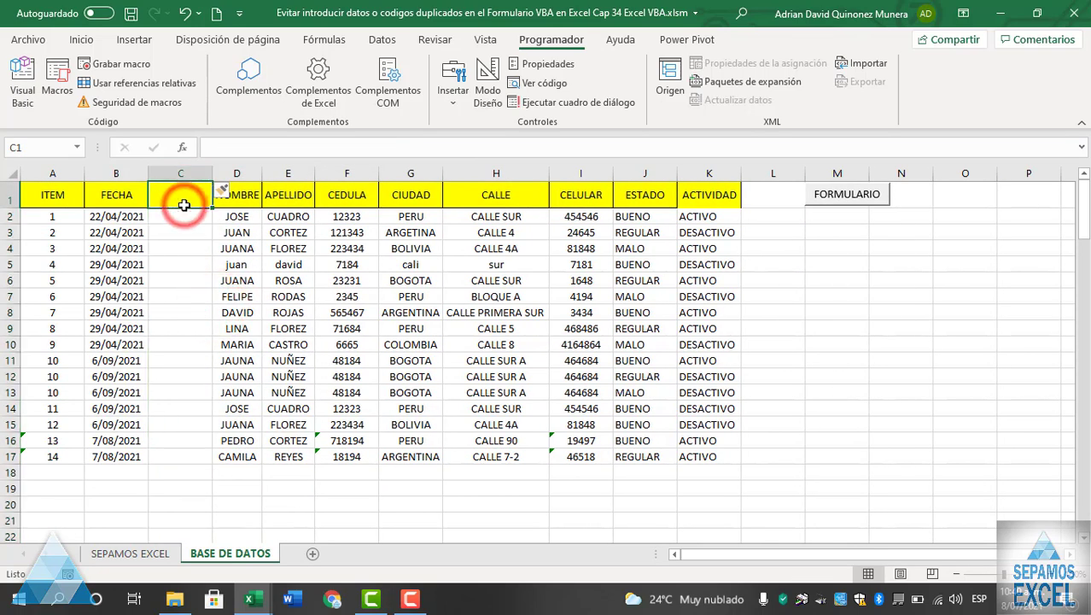
{"action": "type", "text": "CODIGO"}
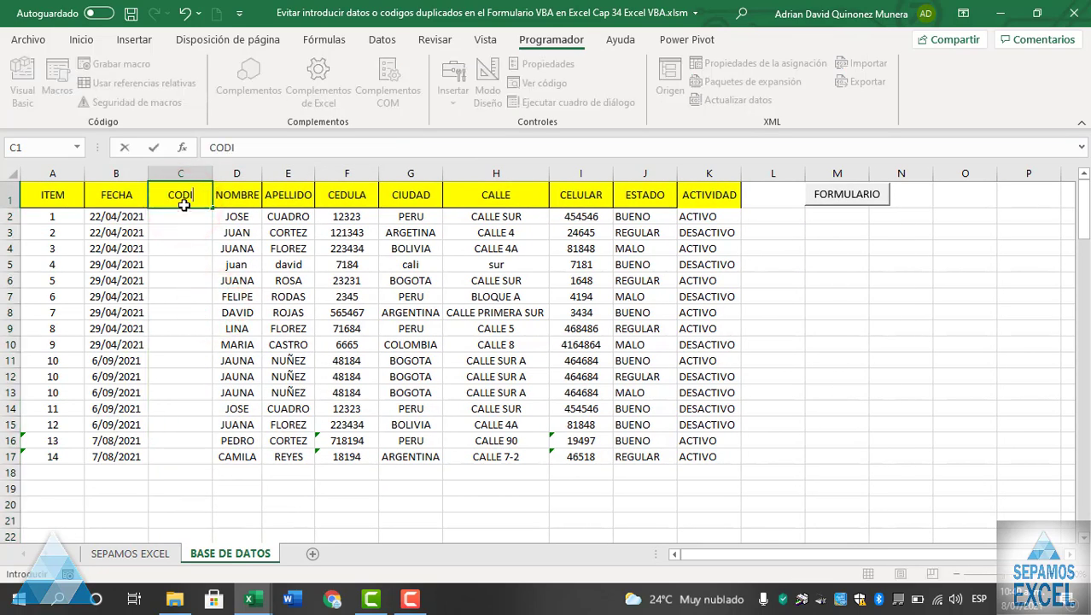
{"action": "left_click", "coordinate": [890, 338]}
{"action": "left_click", "coordinate": [166, 220]}
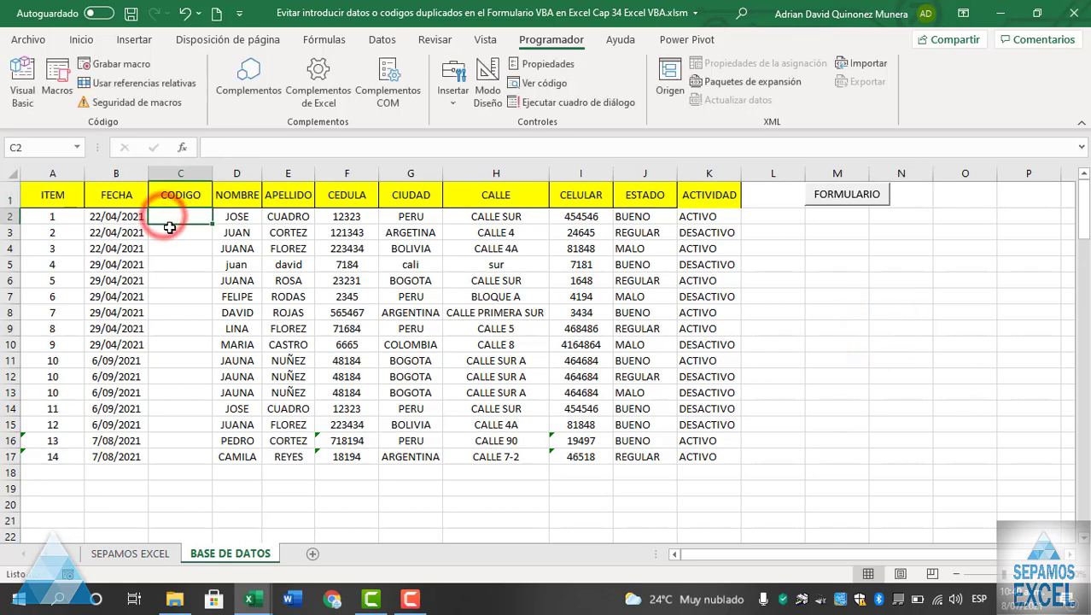
{"action": "left_click", "coordinate": [170, 307]}
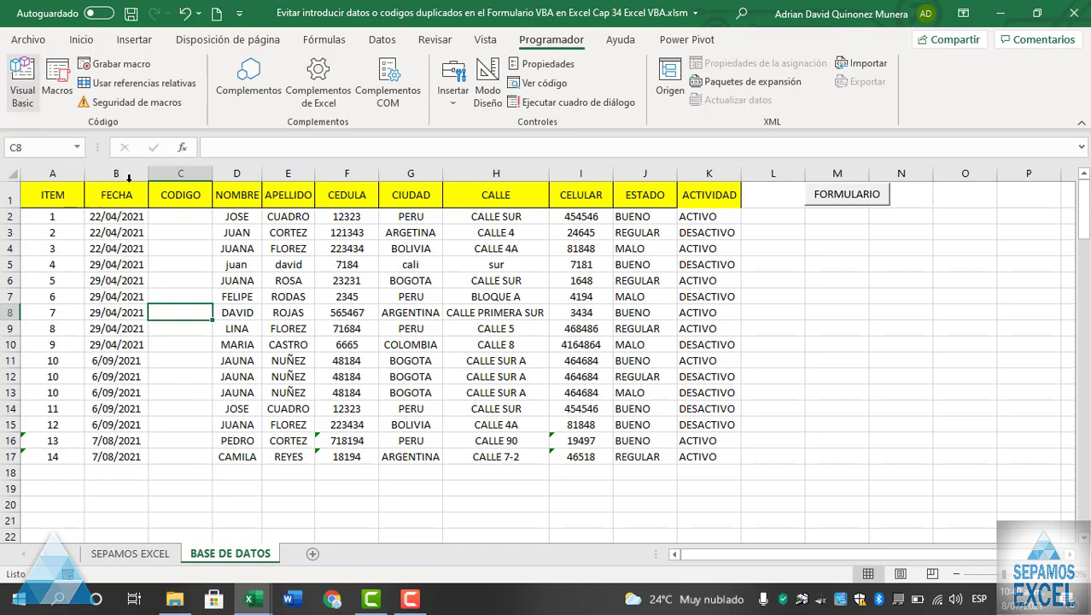
Step: Check the headers NOMBRE through ACTIVIDAD, then open the Visual Basic editor
{"action": "left_click", "coordinate": [237, 195]}
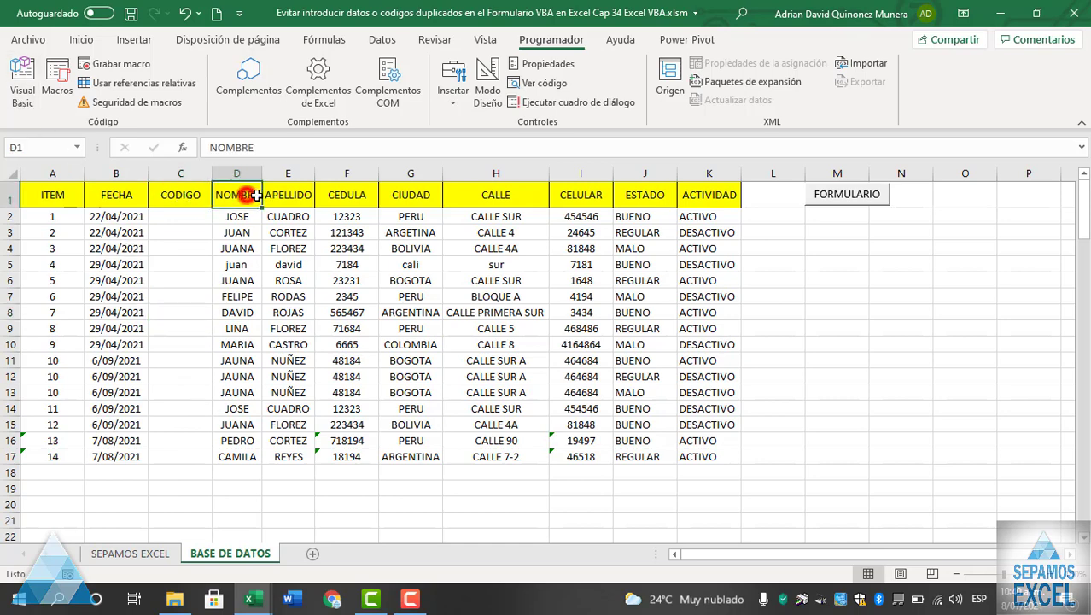
{"action": "left_click", "coordinate": [275, 194]}
{"action": "left_click", "coordinate": [364, 195]}
{"action": "left_click", "coordinate": [430, 195]}
{"action": "left_click", "coordinate": [491, 197]}
{"action": "left_click", "coordinate": [583, 195]}
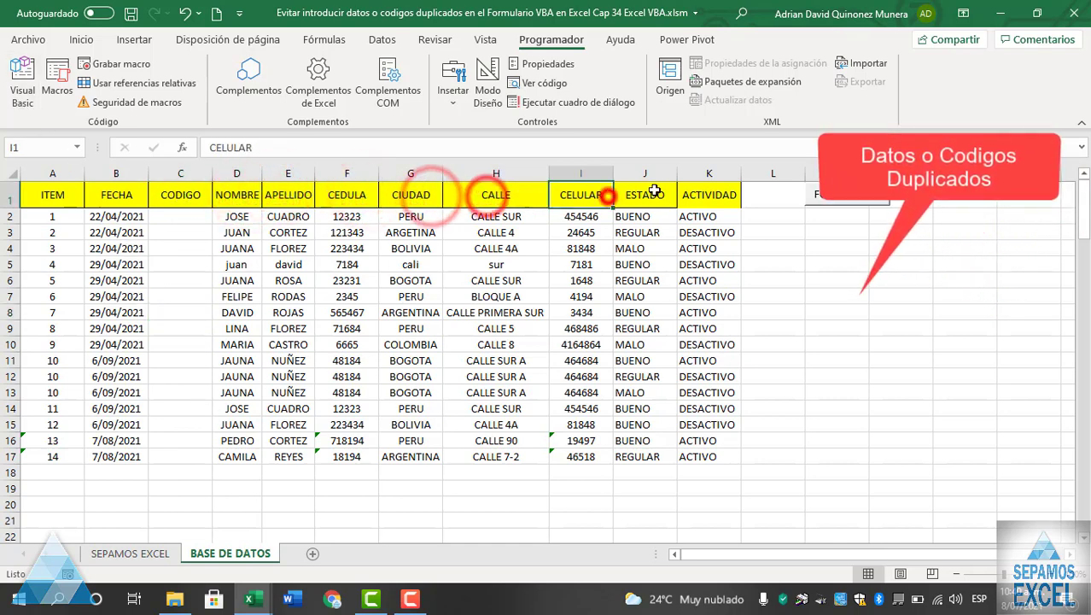
{"action": "left_click", "coordinate": [648, 195]}
{"action": "left_click", "coordinate": [696, 195]}
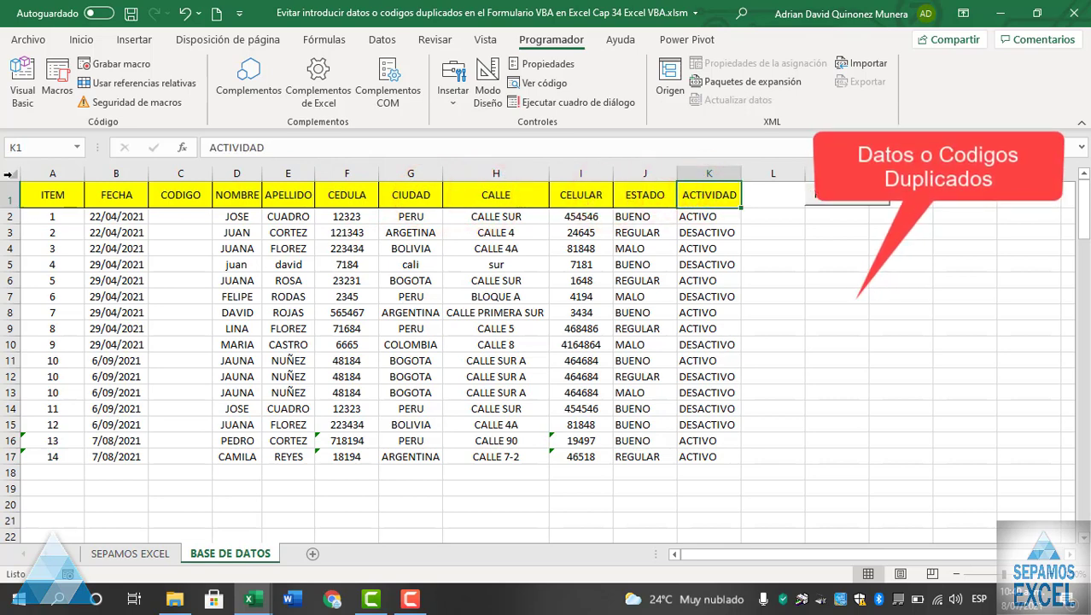
{"action": "left_click", "coordinate": [21, 79]}
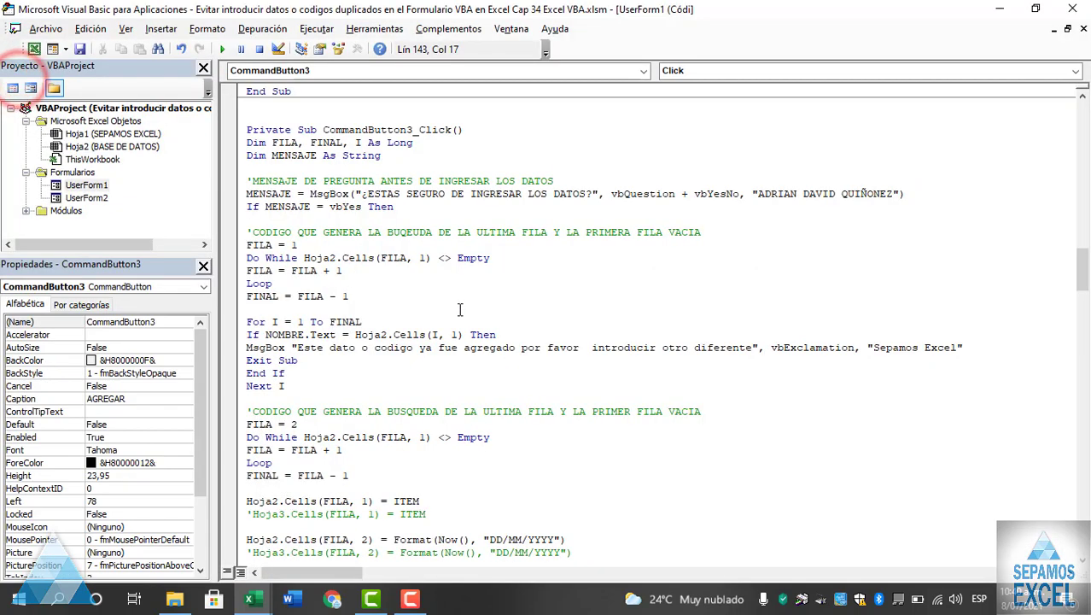
Step: Scroll through the CommandButton3_Click code, then open UserForm1's design view
{"action": "scroll", "coordinate": [370, 268], "scroll_direction": "up", "scroll_amount": 5}
{"action": "scroll", "coordinate": [371, 268], "scroll_direction": "down", "scroll_amount": 5}
{"action": "scroll", "coordinate": [370, 271], "scroll_direction": "down", "scroll_amount": 4}
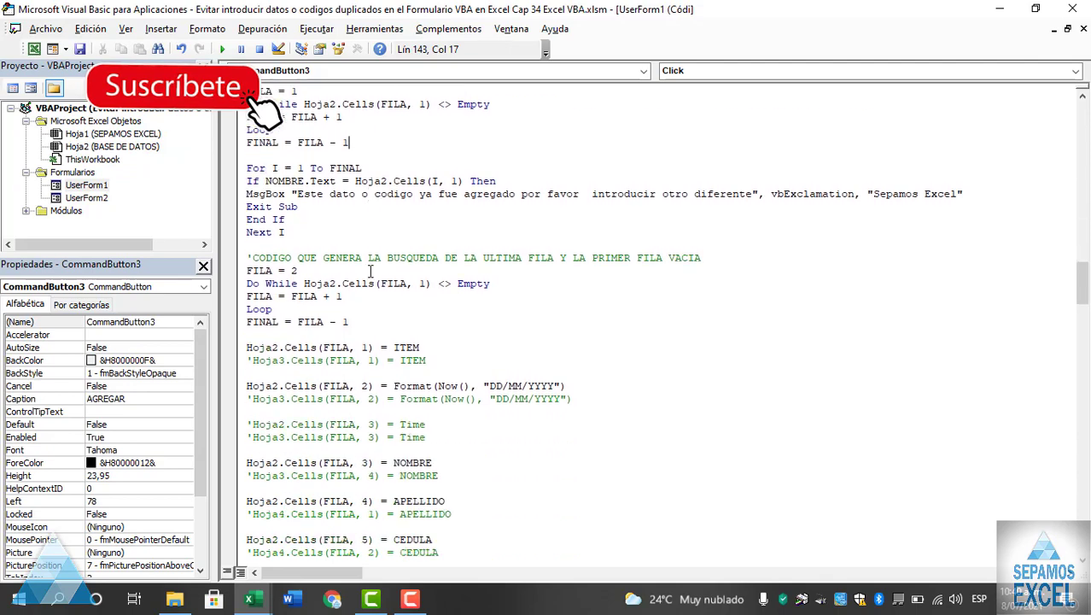
{"action": "scroll", "coordinate": [375, 270], "scroll_direction": "down", "scroll_amount": 2}
{"action": "scroll", "coordinate": [411, 258], "scroll_direction": "down", "scroll_amount": 2}
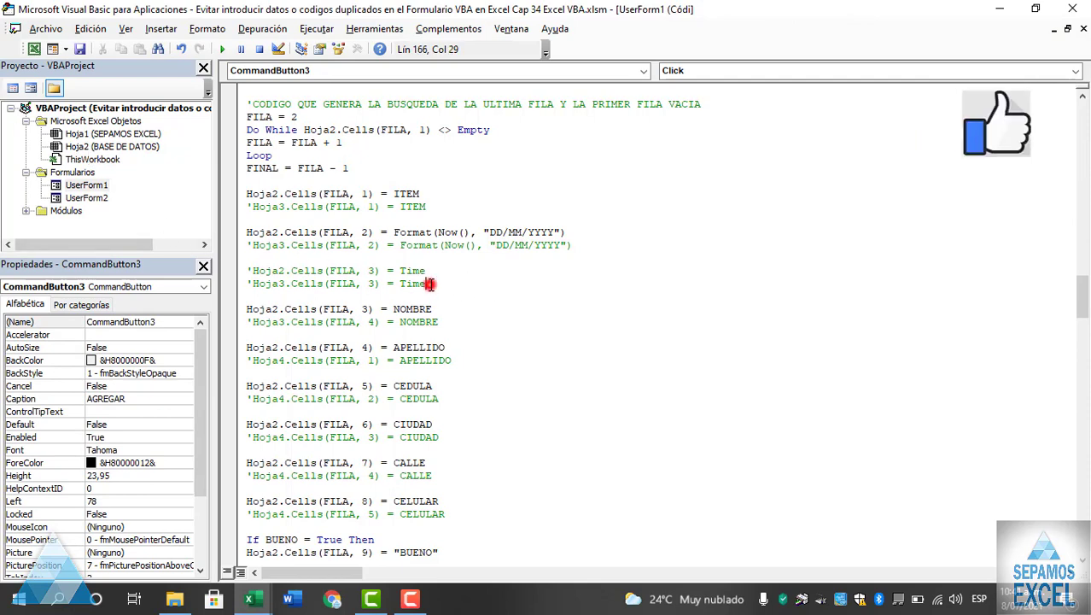
{"action": "double_click", "coordinate": [85, 186]}
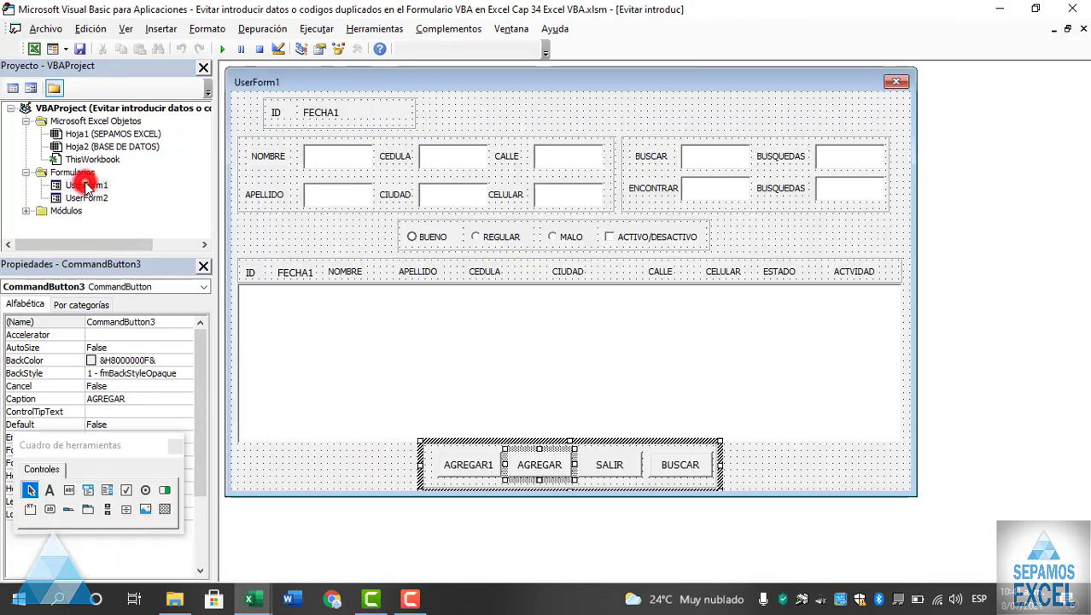
Step: Copy the CALLE label and text box to the form's top and caption the label CODIGO
{"action": "left_click", "coordinate": [564, 126]}
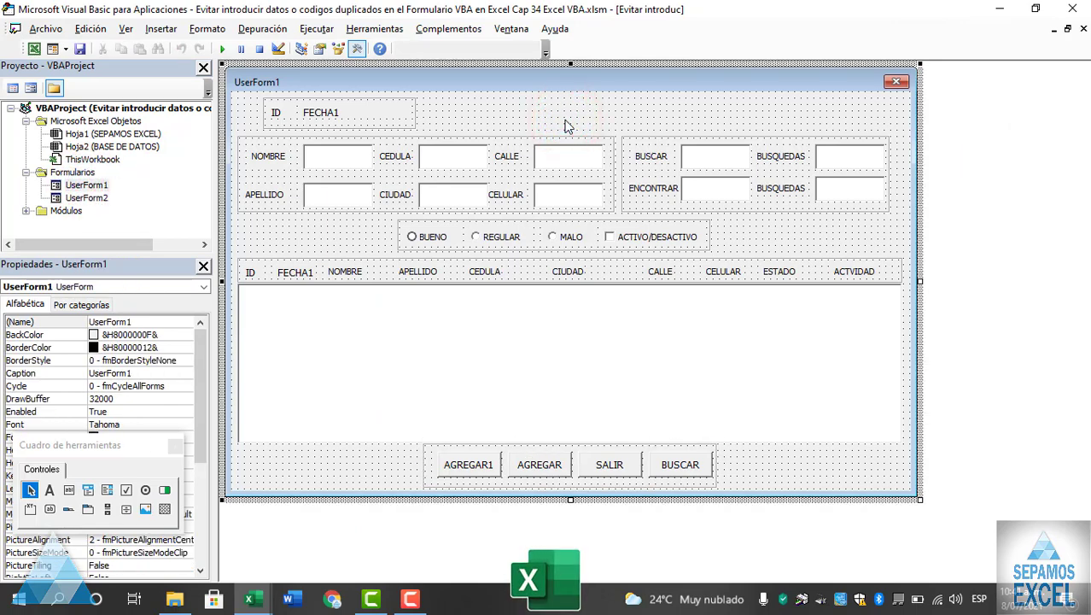
{"action": "left_click", "coordinate": [505, 158]}
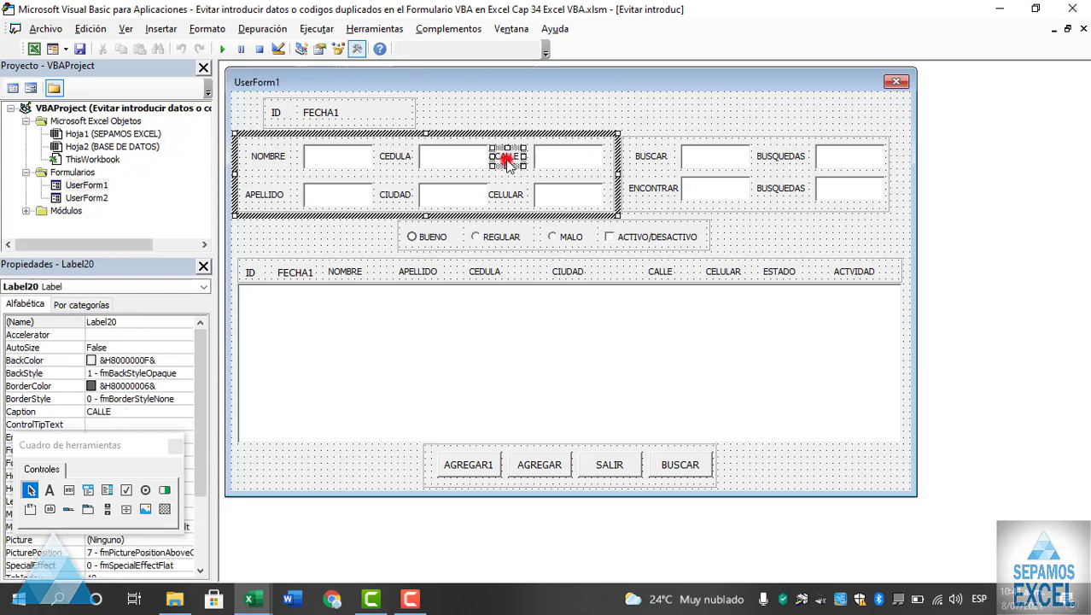
{"action": "mouse_move", "coordinate": [513, 169]}
{"action": "left_mouse_down"}
{"action": "mouse_move", "coordinate": [550, 162]}
{"action": "mouse_move", "coordinate": [559, 114]}
{"action": "left_mouse_up"}
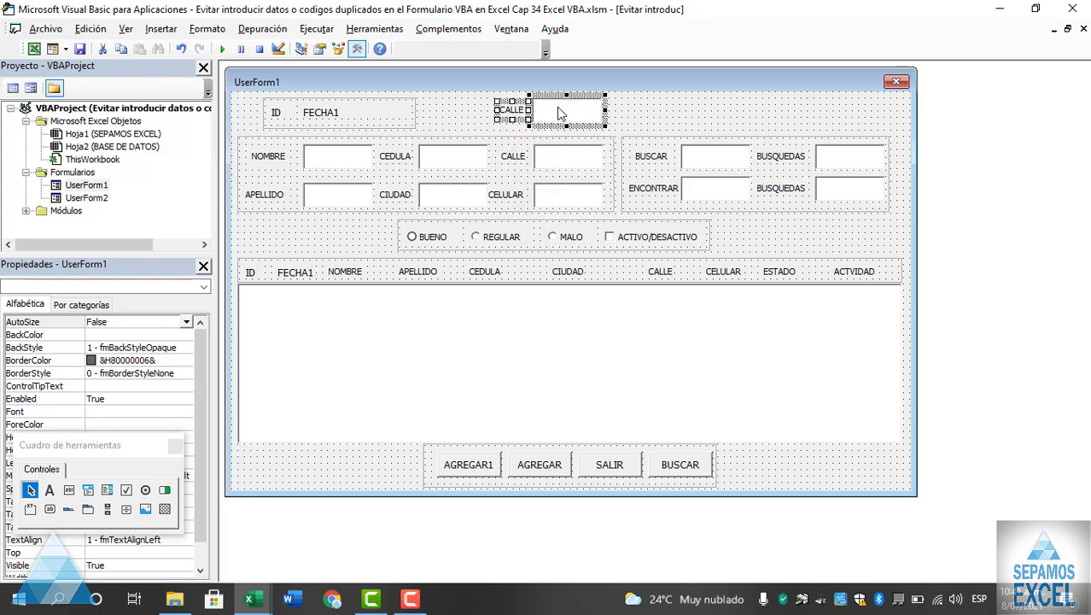
{"action": "left_click", "coordinate": [512, 109]}
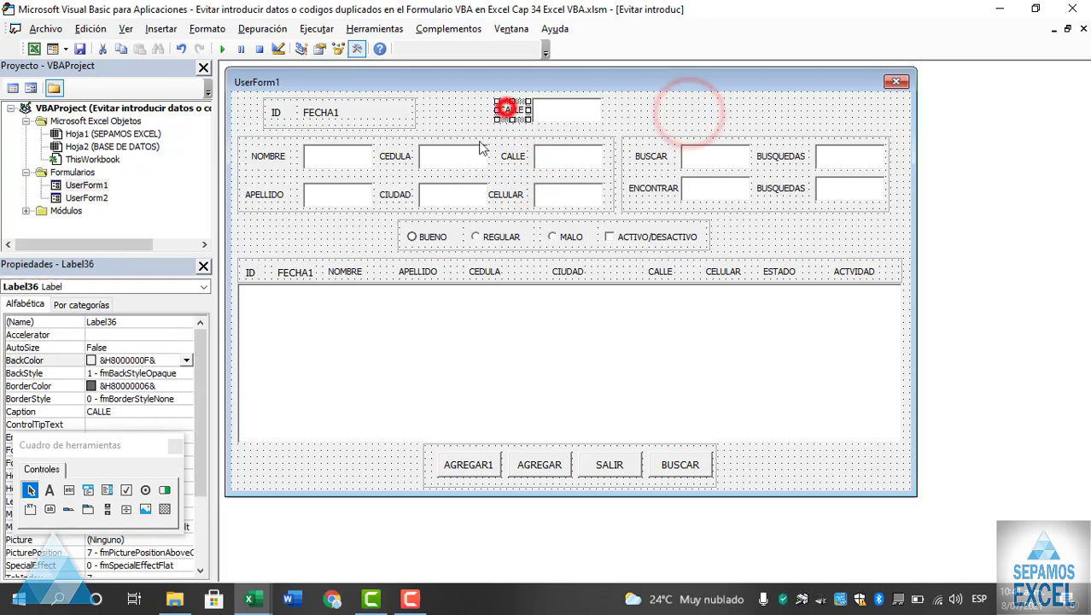
{"action": "left_click", "coordinate": [118, 412]}
{"action": "key", "text": "BackSpace"}
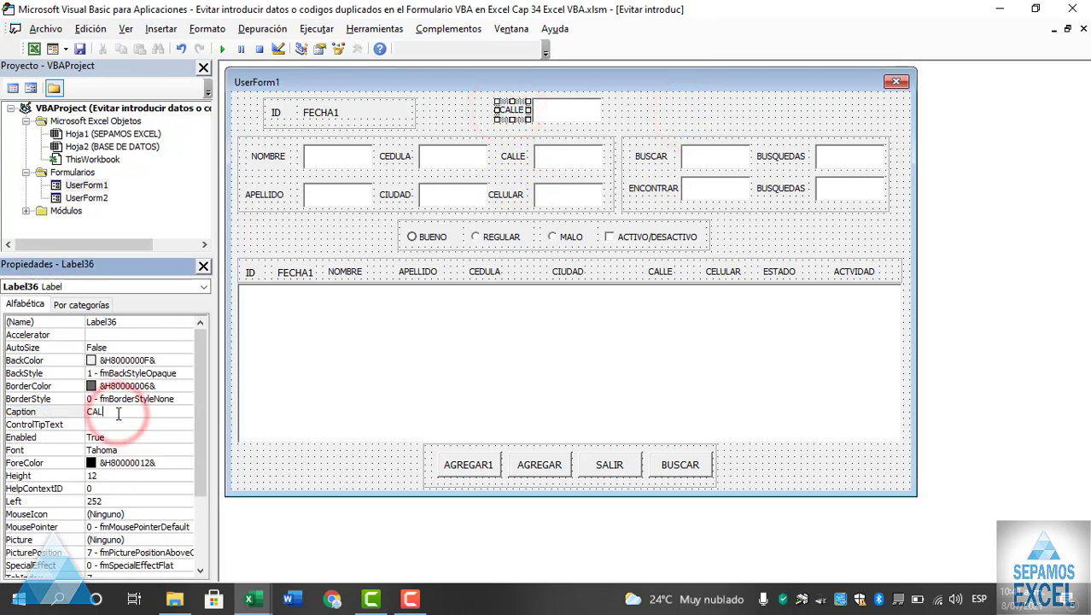
{"action": "key", "text": "BackSpace"}
{"action": "key", "text": "BackSpace"}
{"action": "key", "text": "BackSpace"}
{"action": "type", "text": "CODGI"}
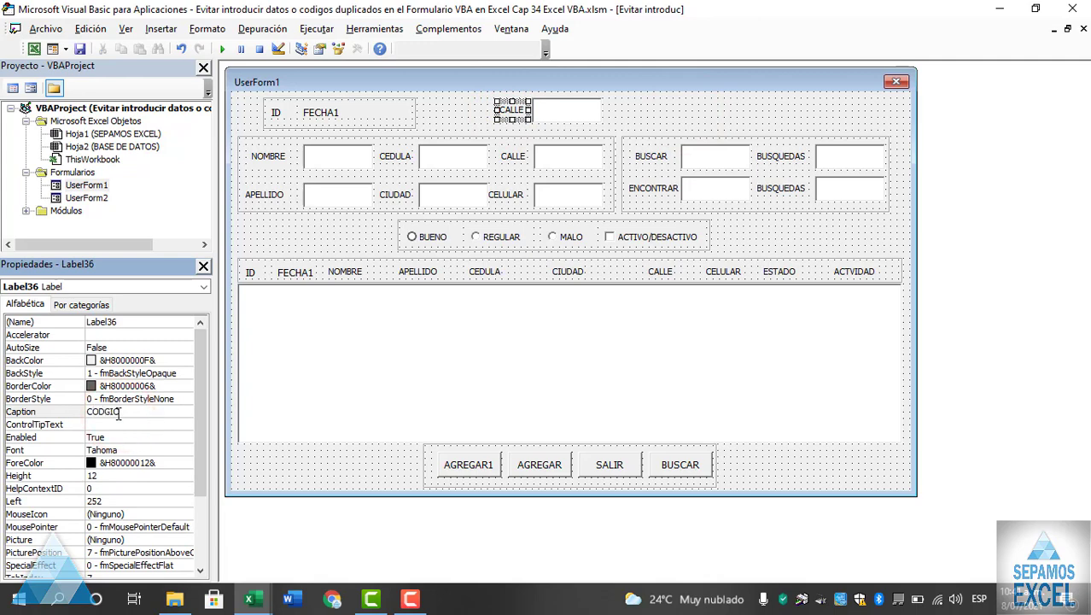
{"action": "key", "text": "BackSpace"}
Step: Rename the new text box from TextBox1 to COD
{"action": "left_click", "coordinate": [581, 107]}
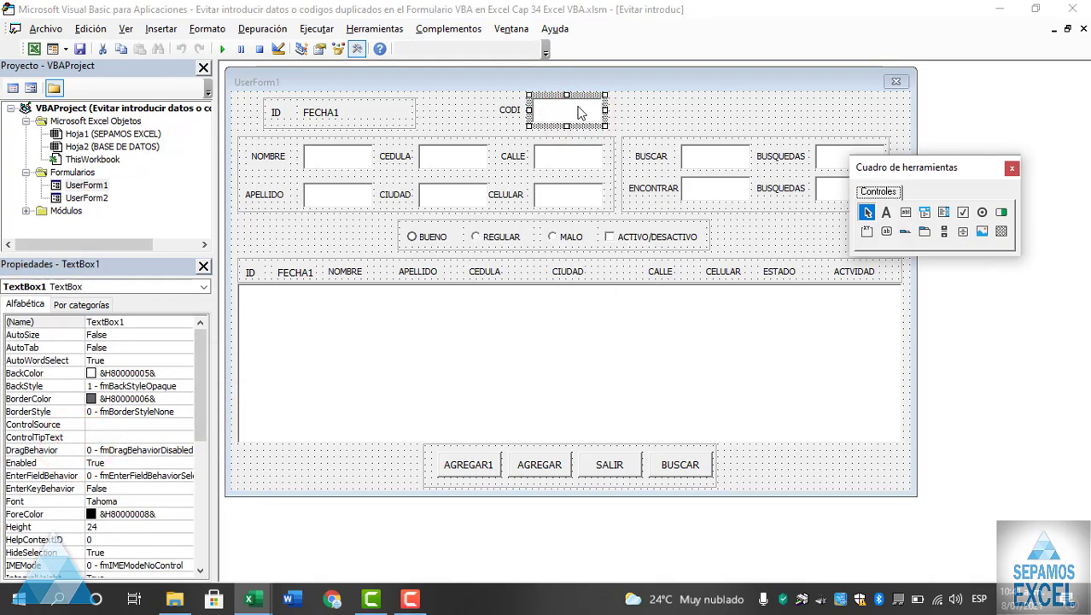
{"action": "left_click", "coordinate": [162, 321]}
{"action": "key", "text": "BackSpace"}
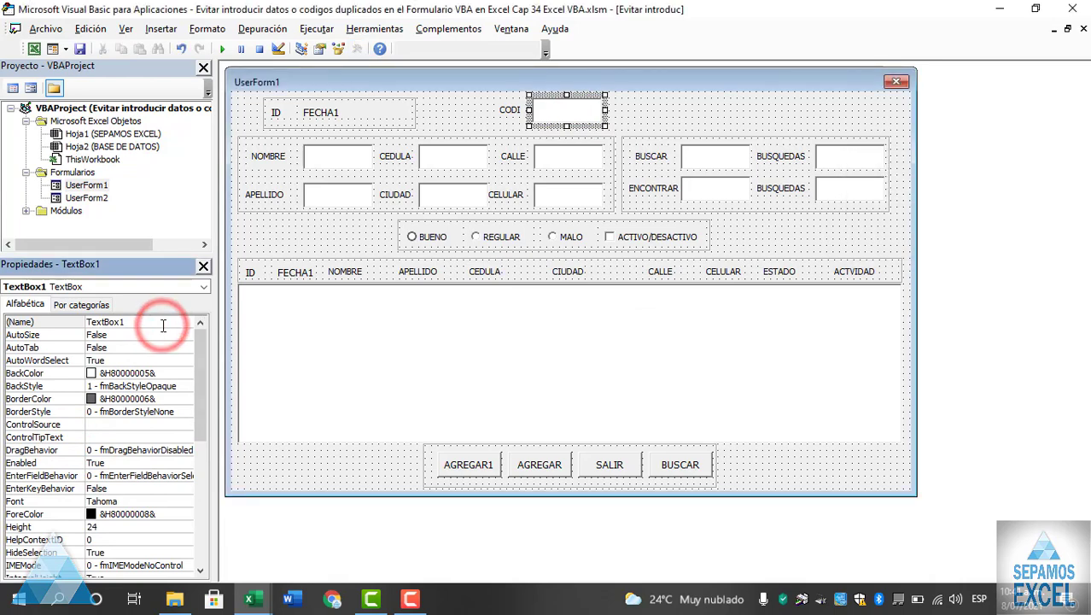
{"action": "key", "text": "BackSpace"}
{"action": "key", "text": "BackSpace"}
{"action": "key", "text": "BackSpace"}
{"action": "key", "text": "BackSpace"}
{"action": "key", "text": "BackSpace"}
{"action": "type", "text": "C"}
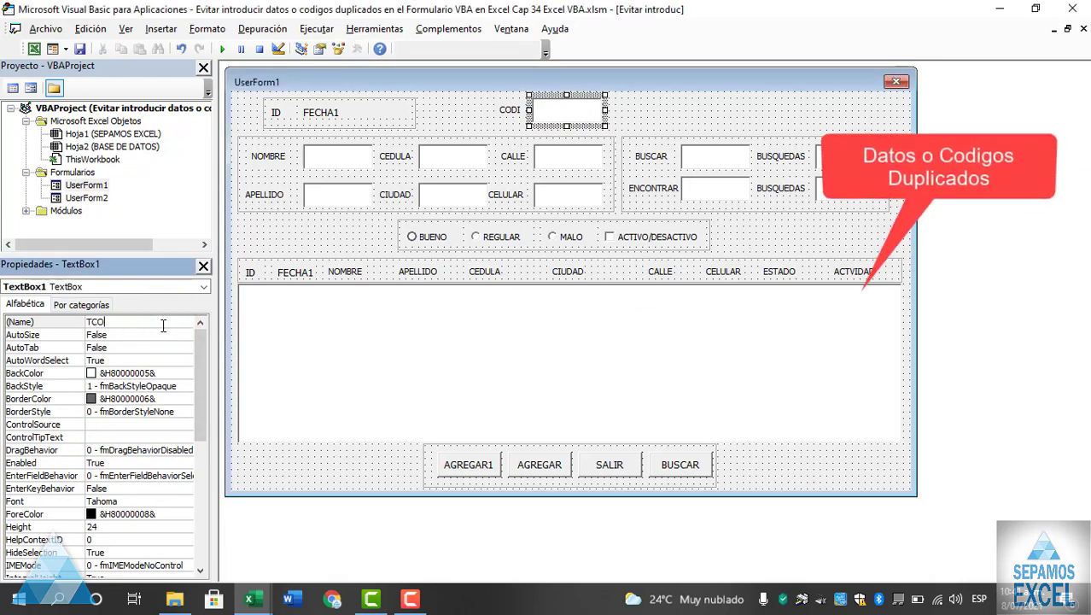
{"action": "type", "text": "O"}
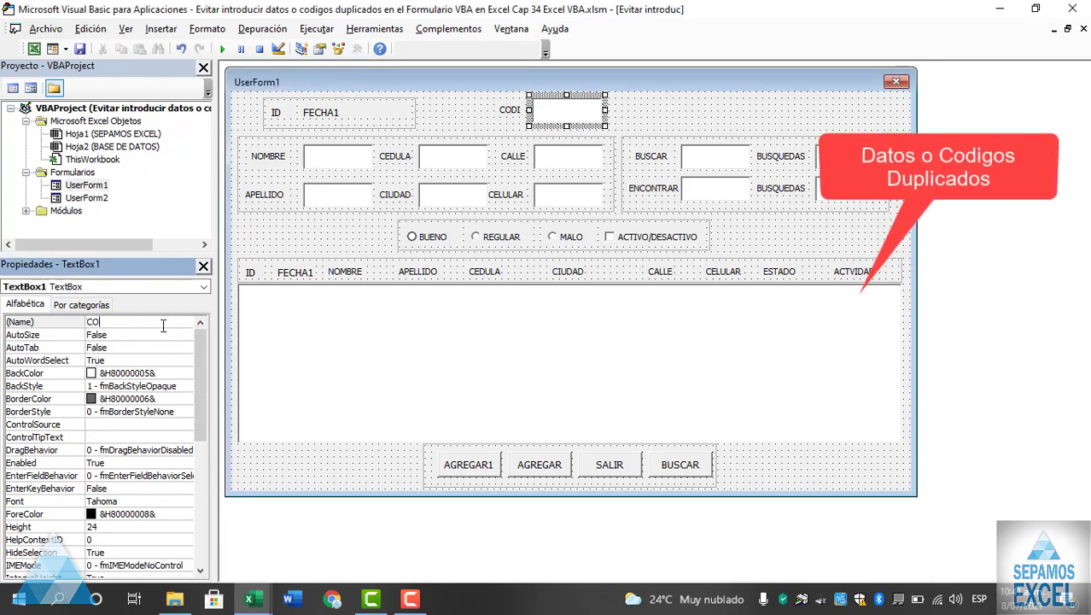
{"action": "type", "text": "D"}
{"action": "key", "text": "Return"}
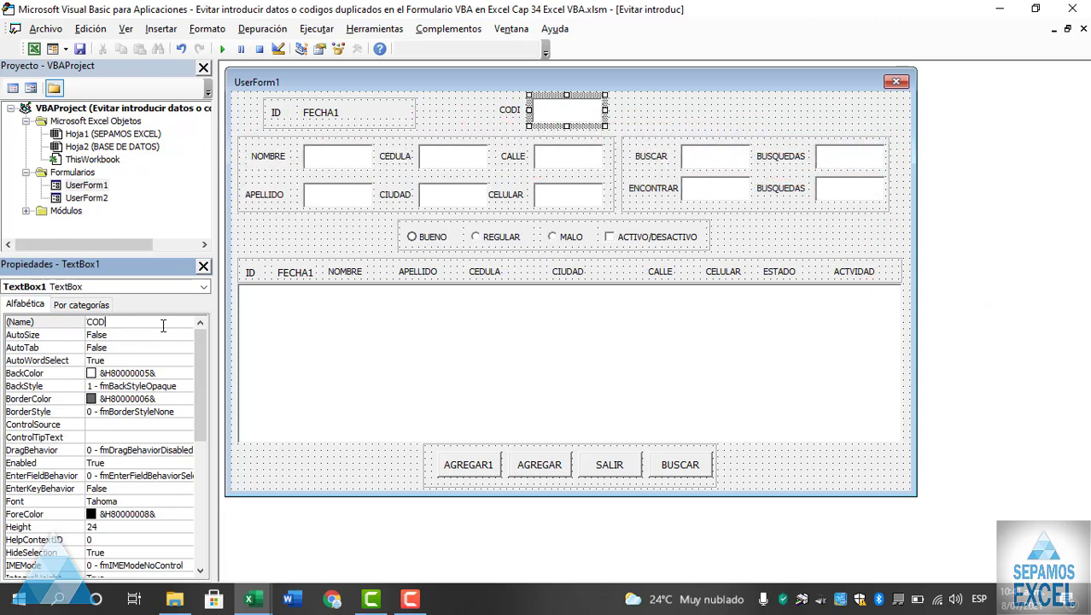
Step: Widen the label so CODIGO shows in full, then open the AGREGAR button's code
{"action": "left_click", "coordinate": [694, 102]}
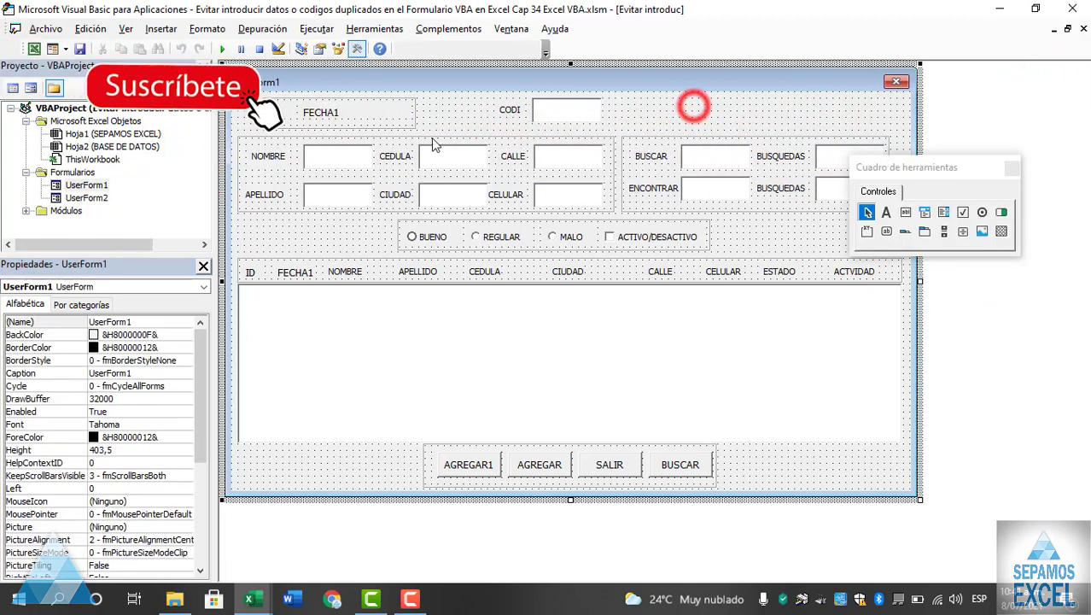
{"action": "left_click", "coordinate": [506, 108]}
{"action": "left_click_drag", "start_coordinate": [495, 109], "coordinate": [475, 109]}
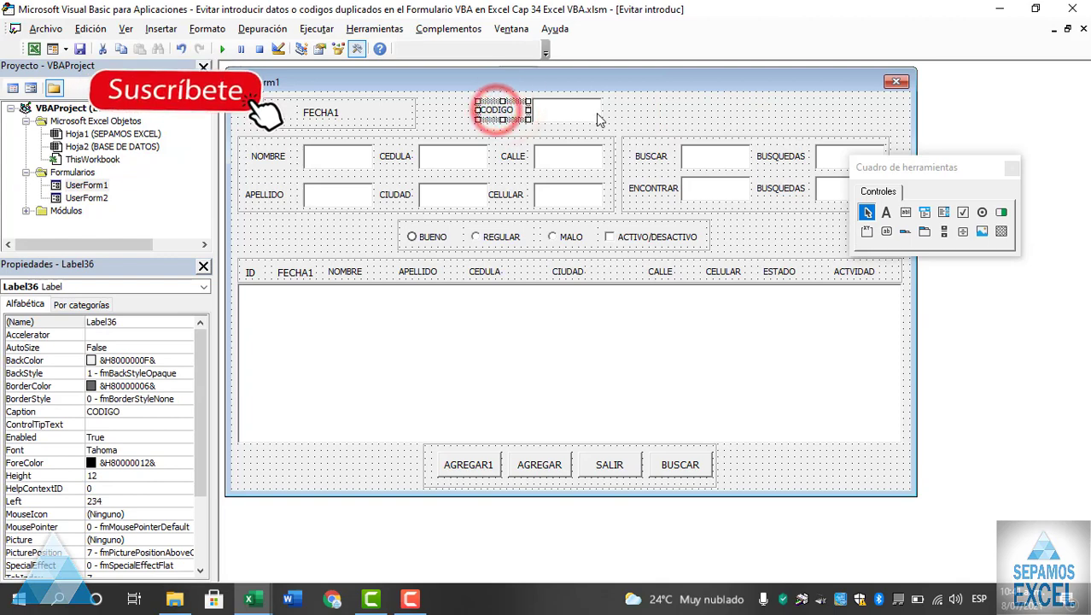
{"action": "left_click", "coordinate": [606, 115]}
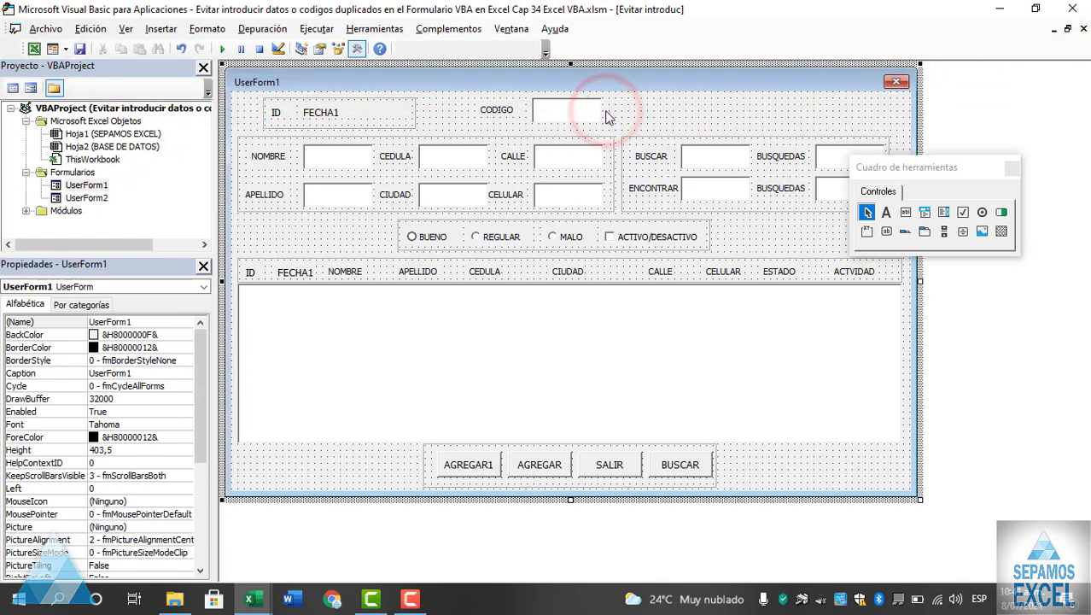
{"action": "double_click", "coordinate": [540, 464]}
Step: Delete the commented Hoja3 Time line and uncomment the Hoja2 column 3 line without Time
{"action": "scroll", "coordinate": [435, 368], "scroll_direction": "down", "scroll_amount": 3}
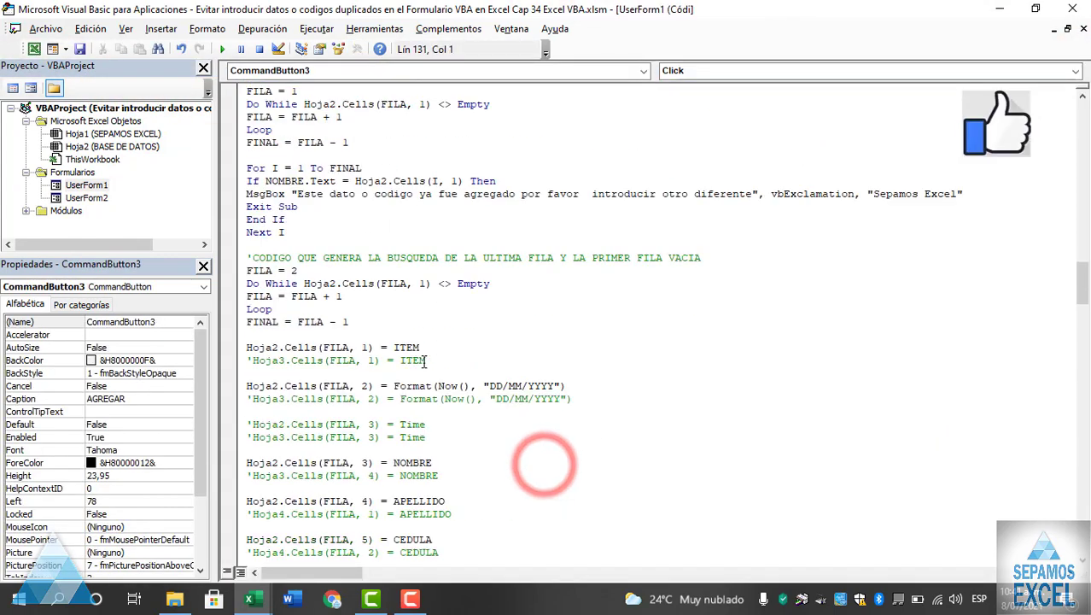
{"action": "scroll", "coordinate": [424, 362], "scroll_direction": "down", "scroll_amount": 1}
{"action": "scroll", "coordinate": [424, 362], "scroll_direction": "down", "scroll_amount": 2}
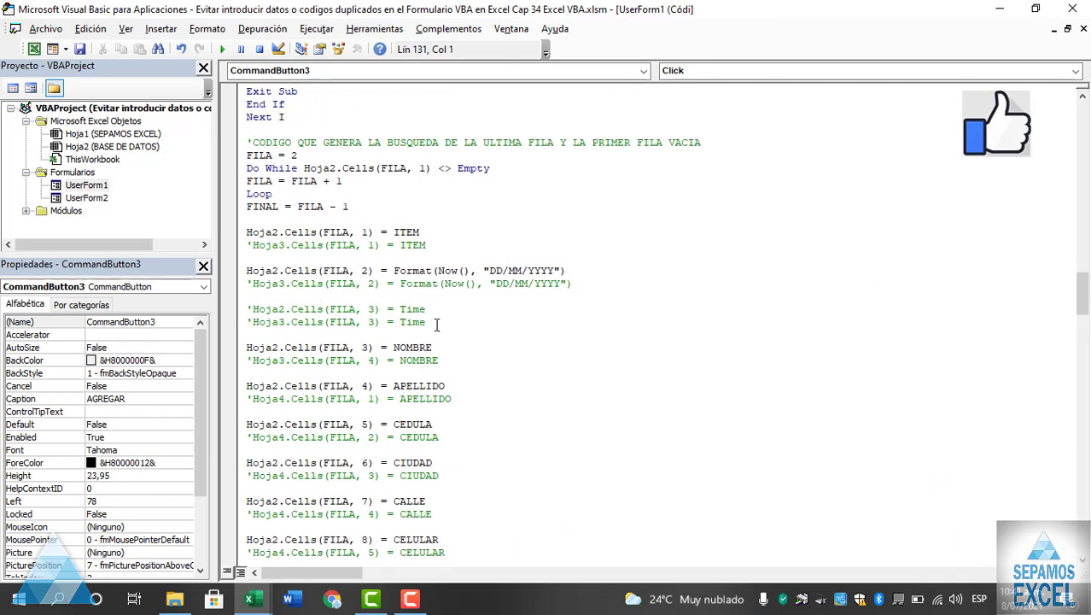
{"action": "left_click_drag", "start_coordinate": [436, 323], "coordinate": [247, 322]}
{"action": "key", "text": "Delete"}
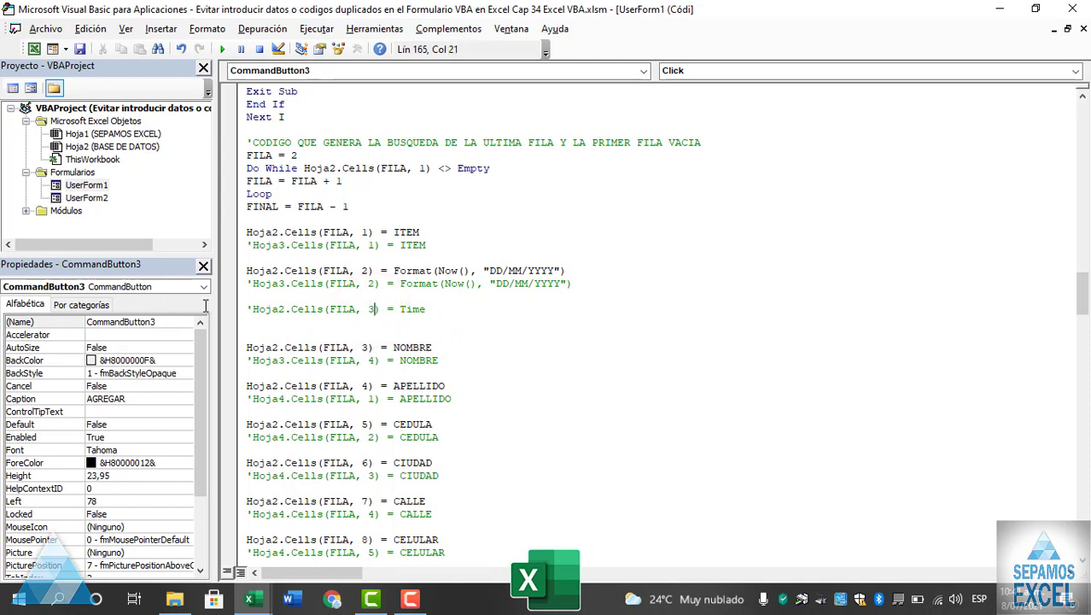
{"action": "left_click", "coordinate": [249, 309]}
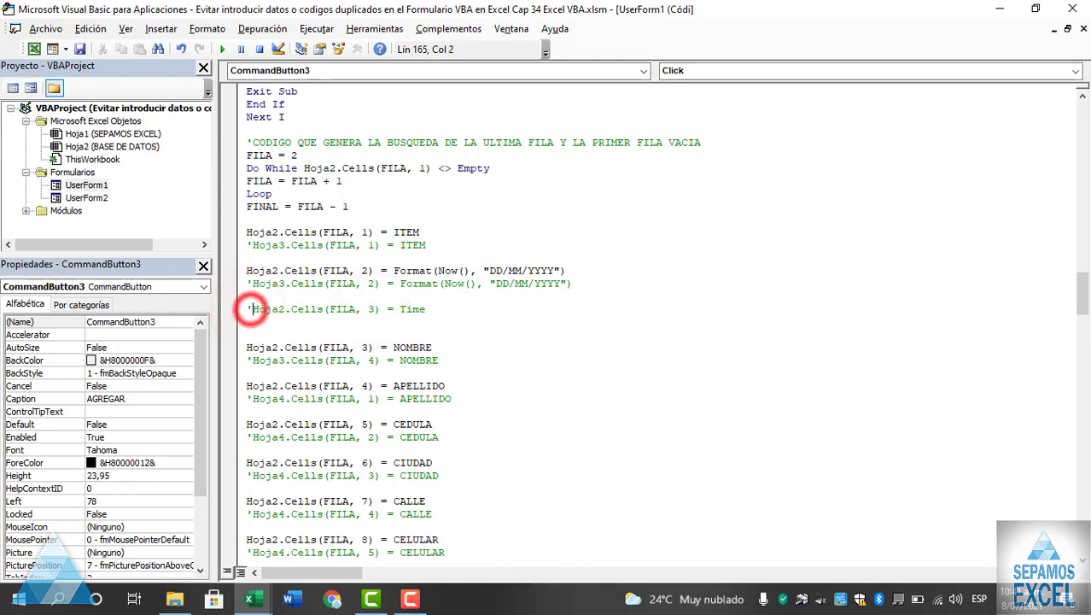
{"action": "key", "text": "Delete"}
{"action": "left_click", "coordinate": [425, 309]}
{"action": "key", "text": "BackSpace"}
{"action": "key", "text": "BackSpace"}
{"action": "key", "text": "BackSpace"}
{"action": "key", "text": "BackSpace"}
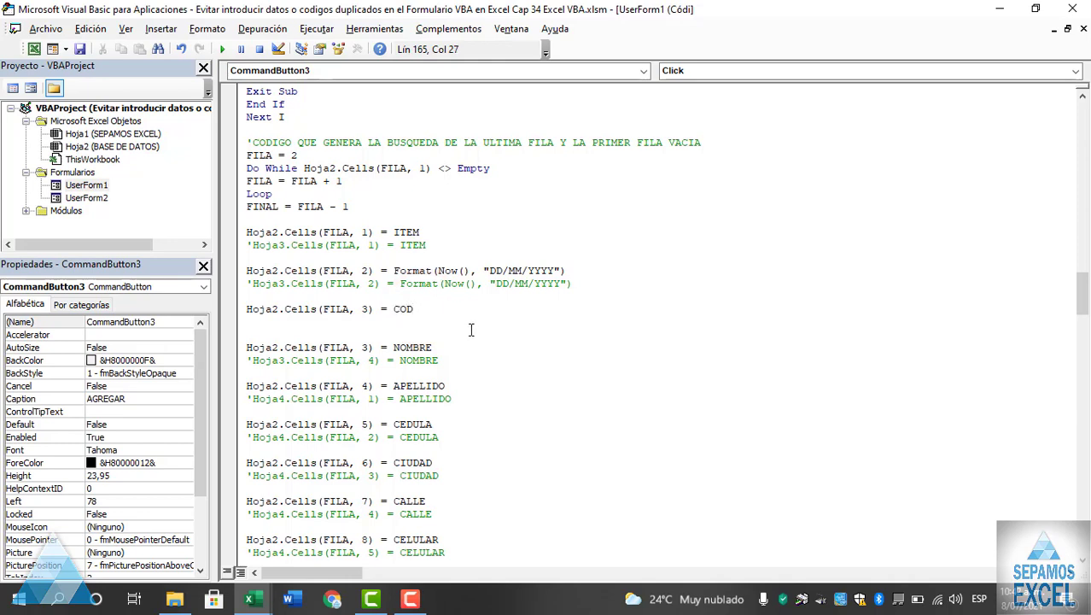
Step: Renumber the column indexes: APELLIDO 5, CEDULA 6, CIUDAD 7, CALLE 8, CELULAR 9
{"action": "key", "text": "BackSpace"}
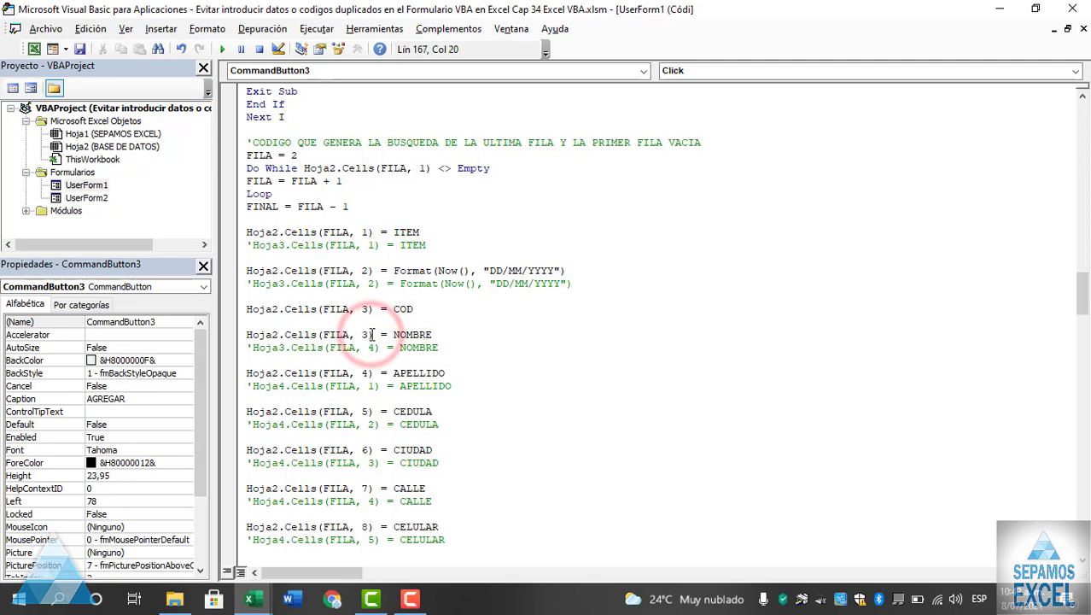
{"action": "key", "text": "BackSpace"}
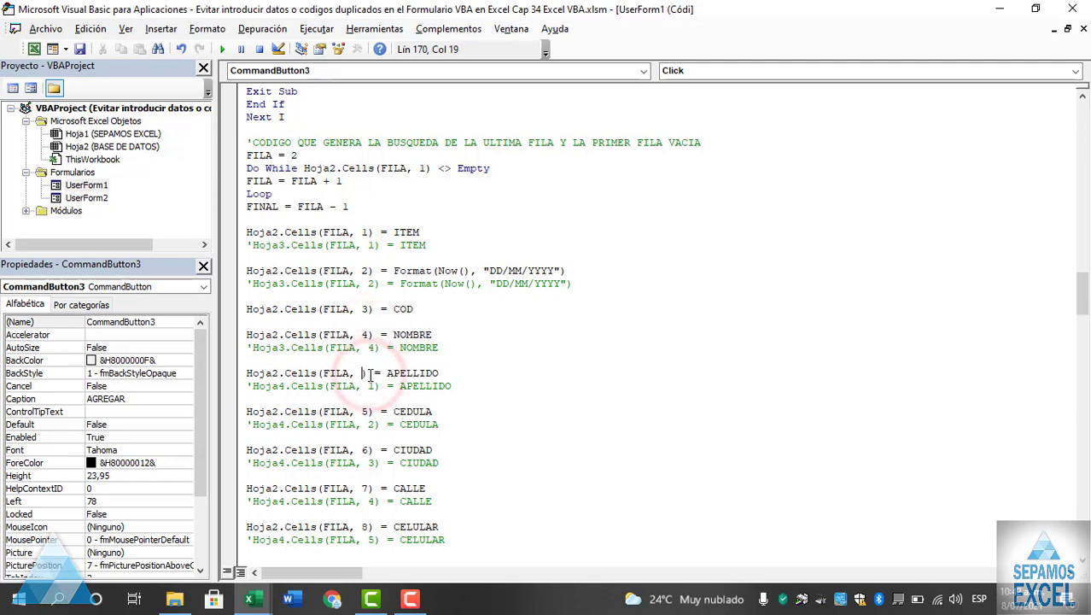
{"action": "key", "text": "BackSpace"}
{"action": "type", "text": "5"}
{"action": "scroll", "coordinate": [367, 382], "scroll_direction": "down", "scroll_amount": 1}
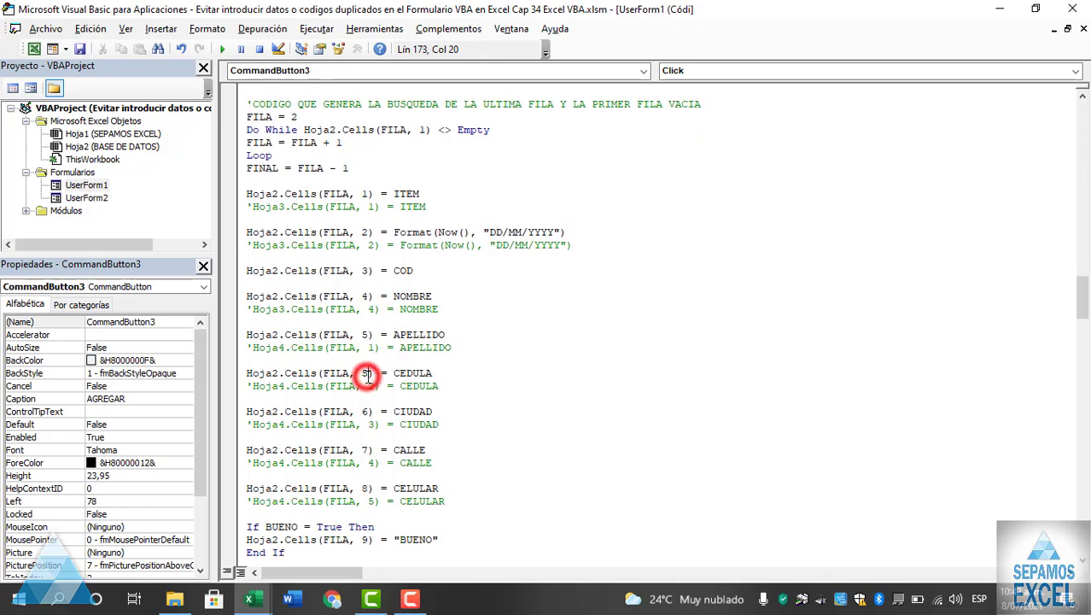
{"action": "key", "text": "BackSpace"}
{"action": "type", "text": "6"}
{"action": "scroll", "coordinate": [368, 381], "scroll_direction": "down", "scroll_amount": 1}
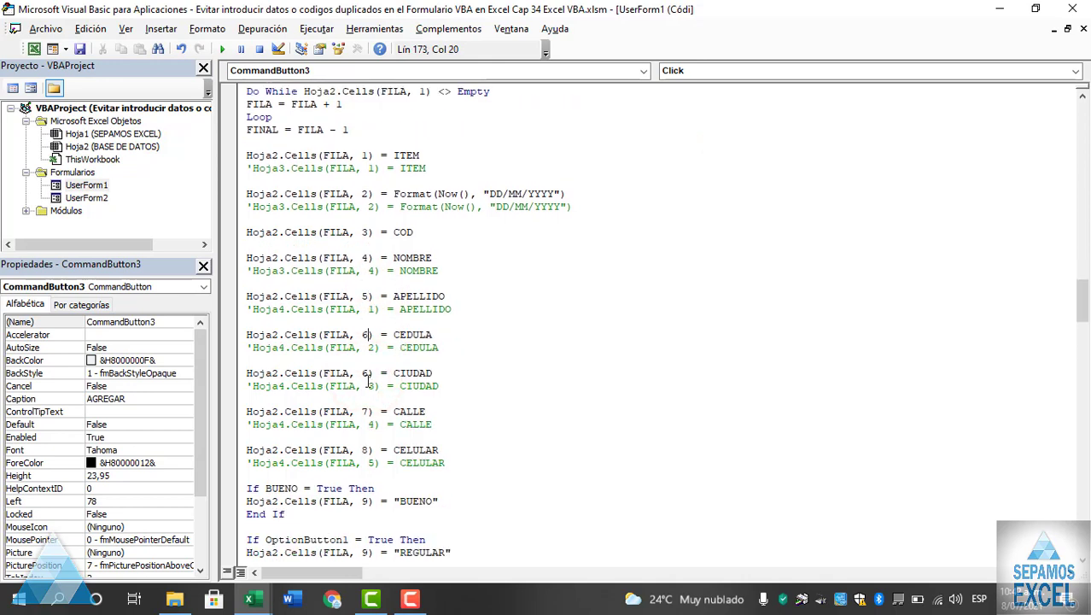
{"action": "left_click", "coordinate": [368, 377]}
{"action": "key", "text": "BackSpace"}
{"action": "type", "text": "7"}
{"action": "key", "text": "BackSpace"}
{"action": "type", "text": "8"}
{"action": "key", "text": "BackSpace"}
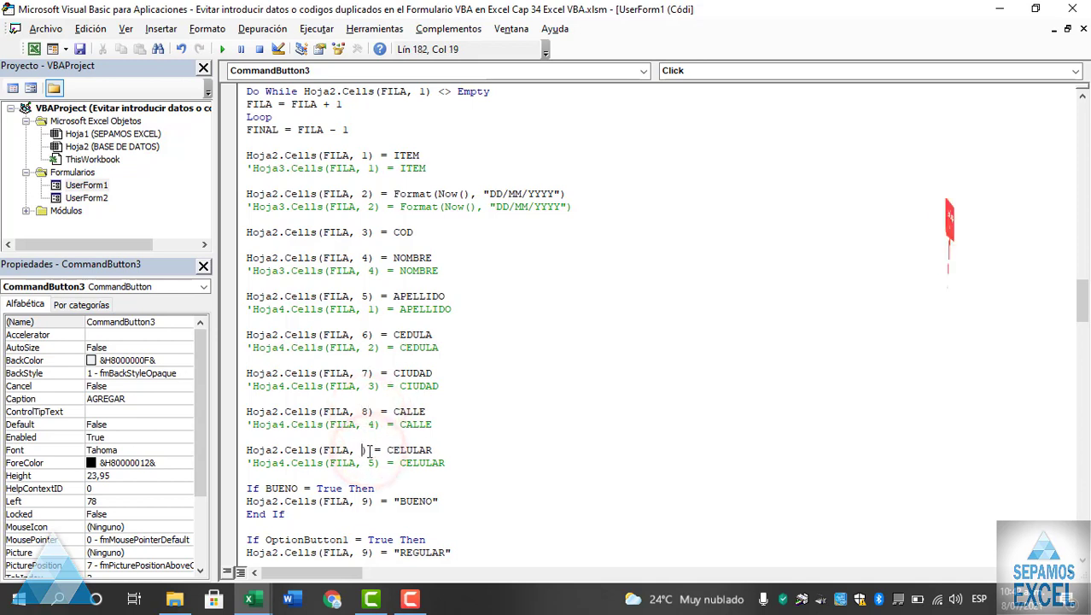
{"action": "type", "text": "9"}
Step: Set the BUENO, REGULAR and MALO lines to column 10 and edit DESACTIVO's column number
{"action": "scroll", "coordinate": [358, 462], "scroll_direction": "down", "scroll_amount": 1}
{"action": "scroll", "coordinate": [358, 462], "scroll_direction": "down", "scroll_amount": 1}
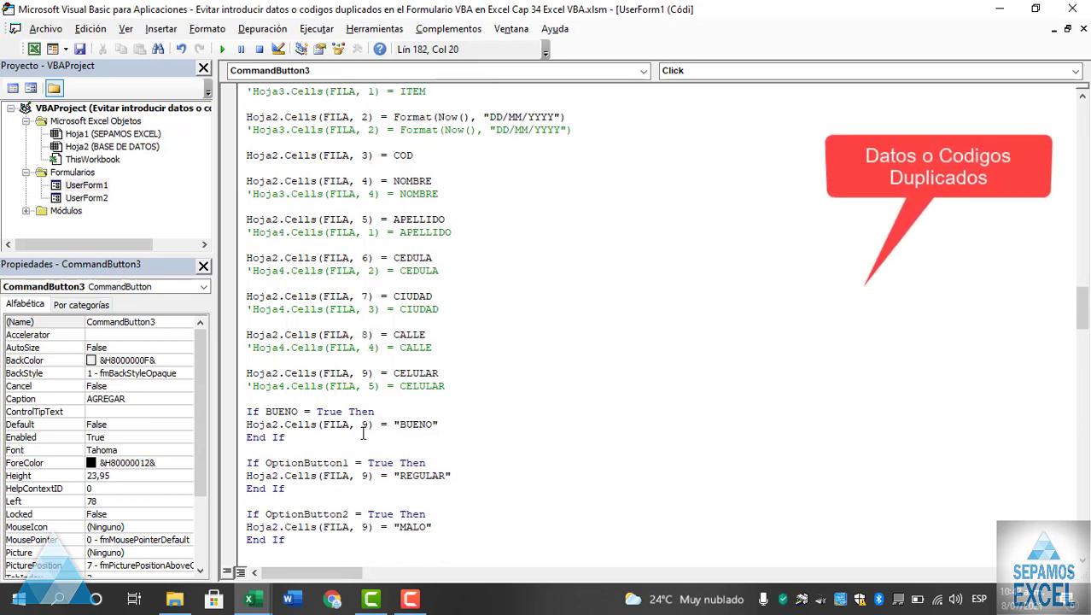
{"action": "left_click", "coordinate": [368, 424]}
{"action": "key", "text": "BackSpace"}
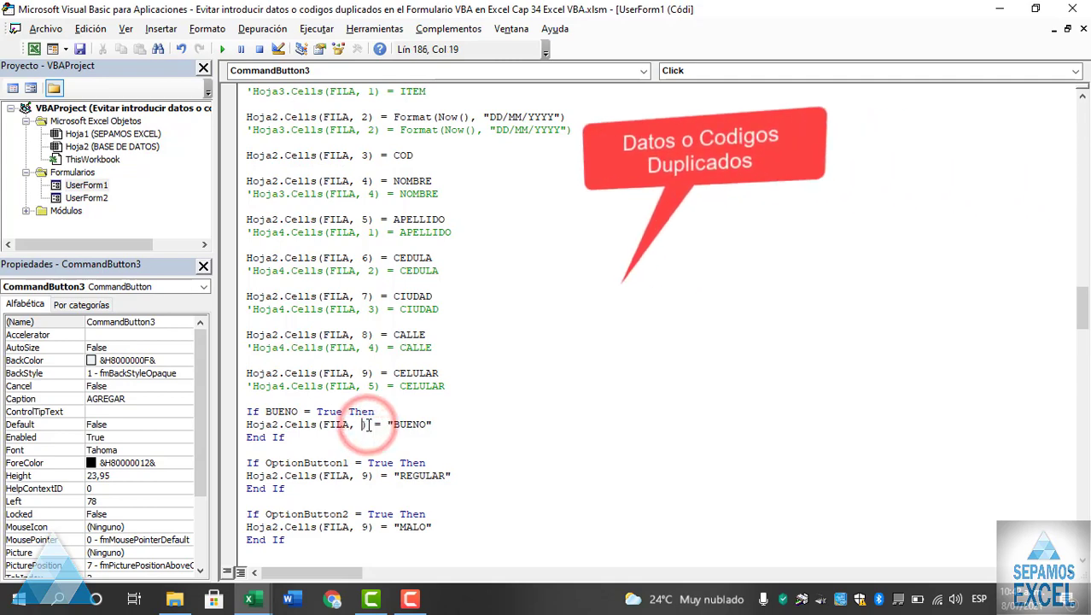
{"action": "type", "text": "10"}
{"action": "scroll", "coordinate": [369, 425], "scroll_direction": "down", "scroll_amount": 1}
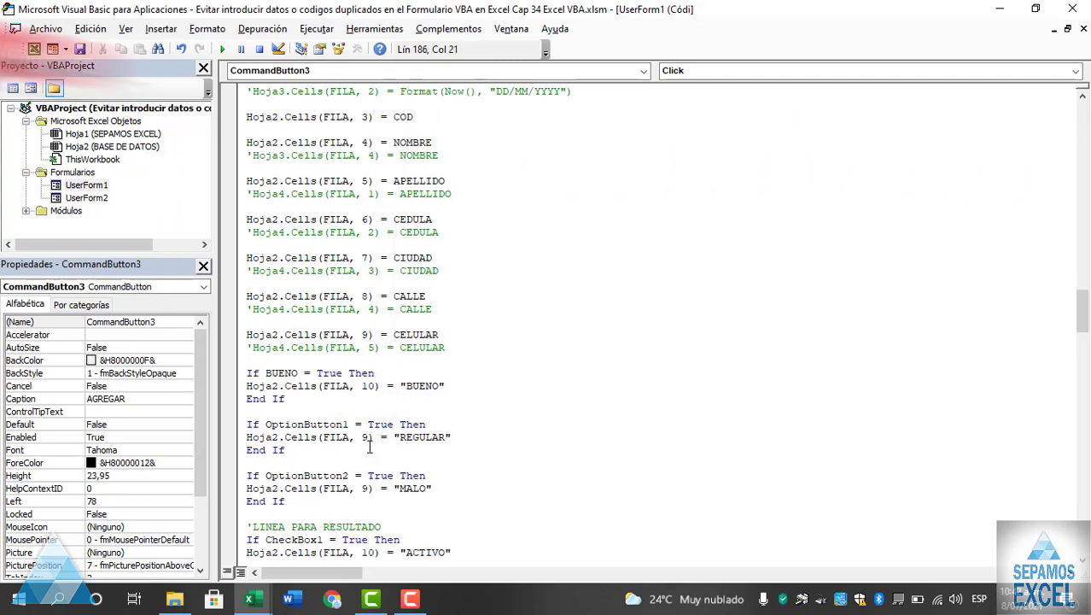
{"action": "left_click", "coordinate": [370, 438]}
{"action": "key", "text": "BackSpace"}
{"action": "type", "text": "10"}
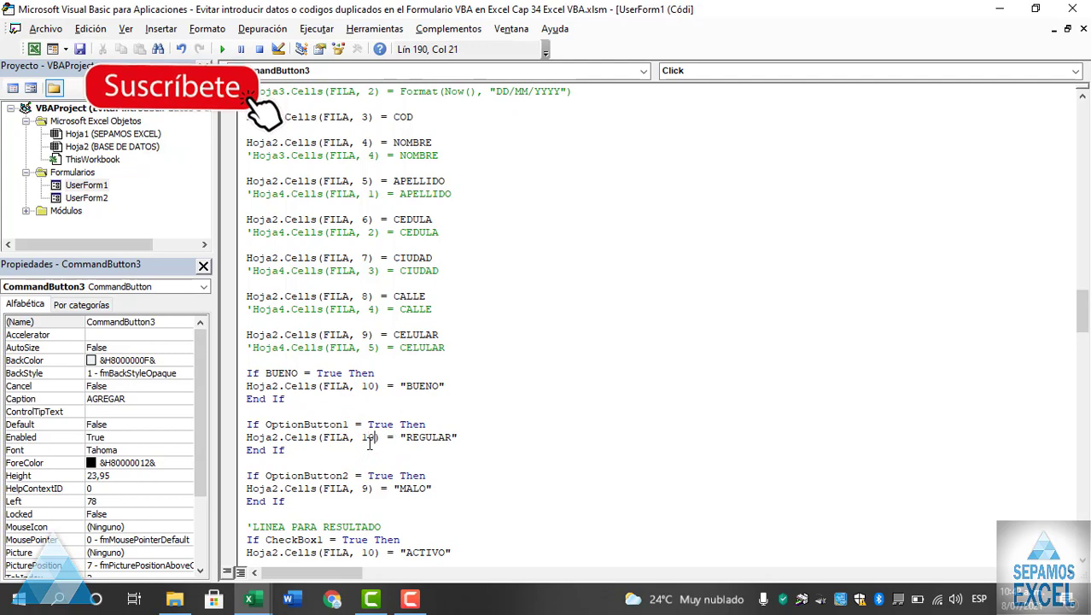
{"action": "scroll", "coordinate": [368, 448], "scroll_direction": "down", "scroll_amount": 1}
{"action": "left_click", "coordinate": [367, 450]}
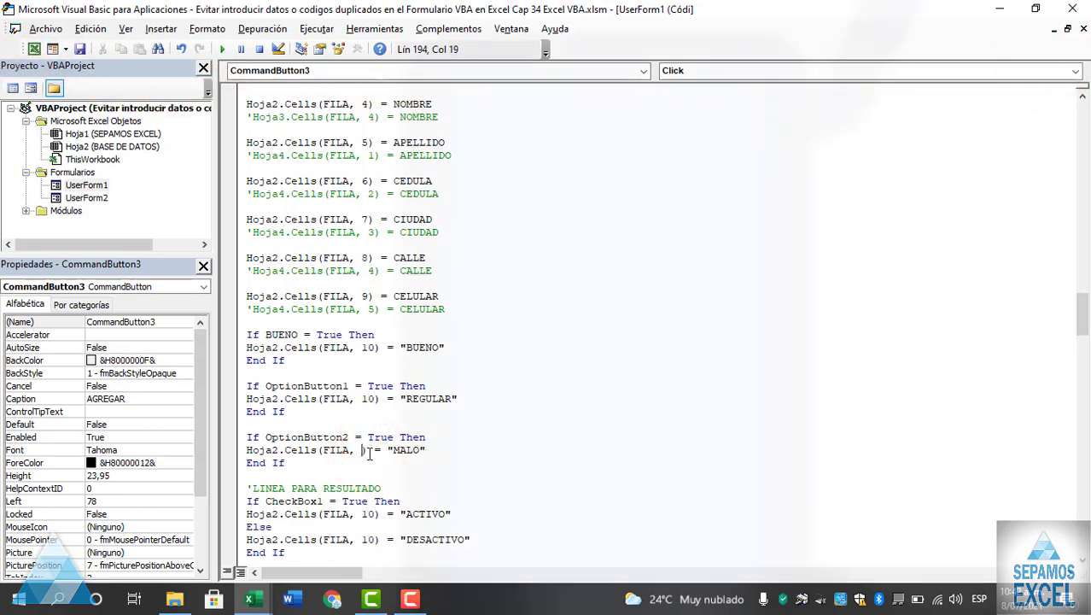
{"action": "type", "text": "10"}
{"action": "scroll", "coordinate": [369, 454], "scroll_direction": "down", "scroll_amount": 1}
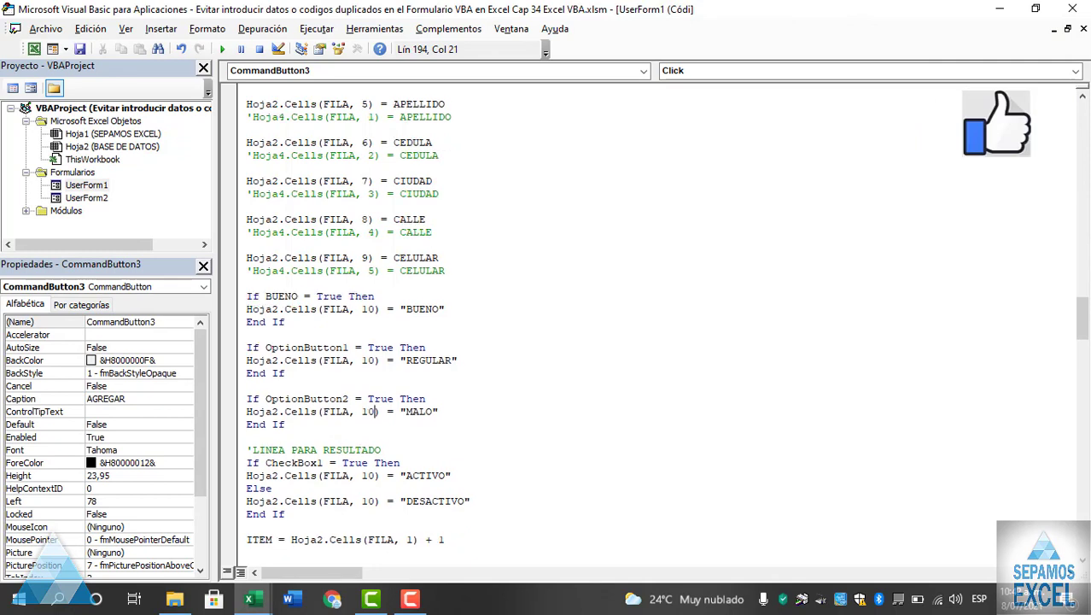
{"action": "scroll", "coordinate": [368, 454], "scroll_direction": "down", "scroll_amount": 1}
{"action": "type", "text": "1"}
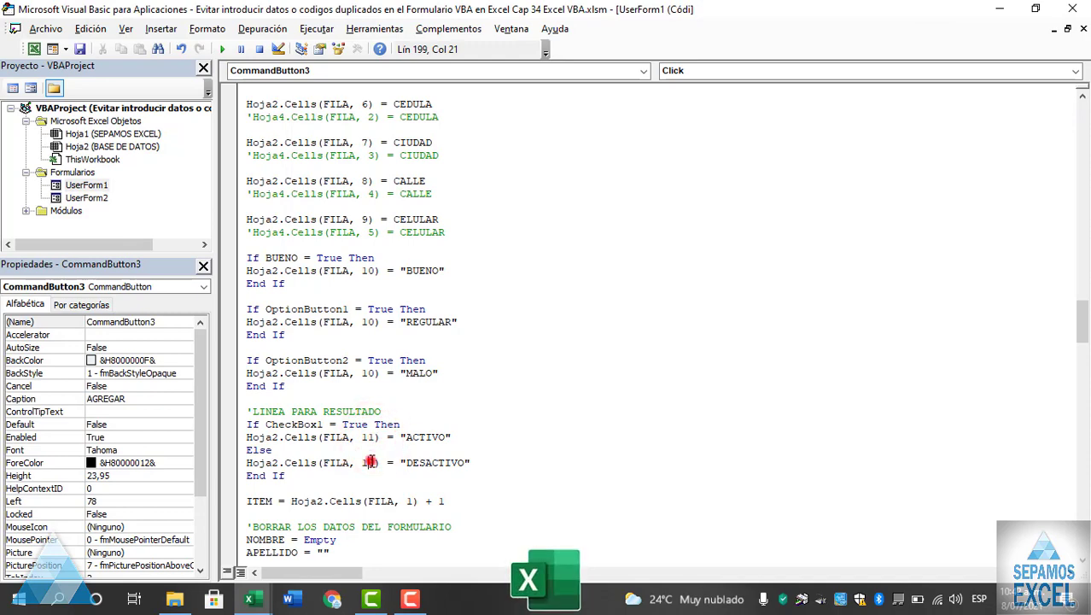
{"action": "left_click", "coordinate": [369, 462]}
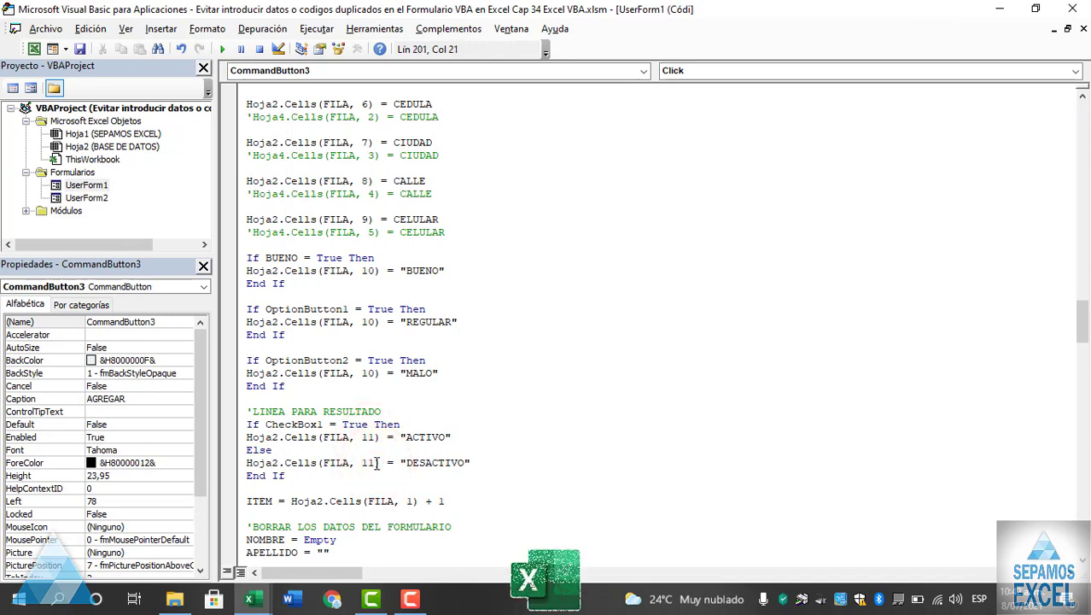
{"action": "scroll", "coordinate": [376, 461], "scroll_direction": "down", "scroll_amount": 3}
{"action": "scroll", "coordinate": [355, 450], "scroll_direction": "down", "scroll_amount": 2}
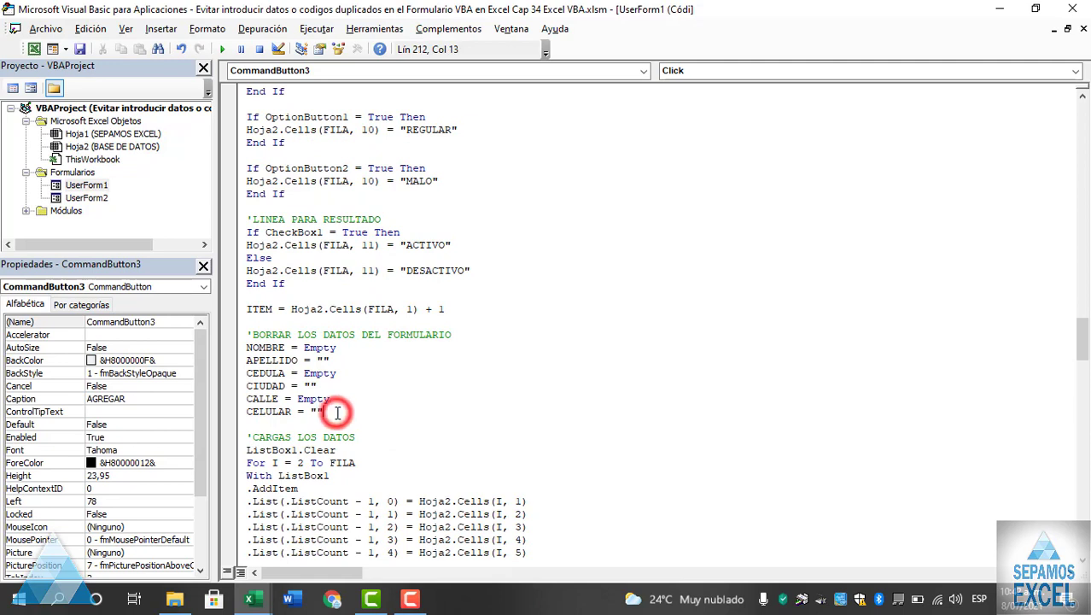
Step: Add a COD = Empty line after the CELULAR reset
{"action": "key", "text": "Return"}
{"action": "type", "text": "DO"}
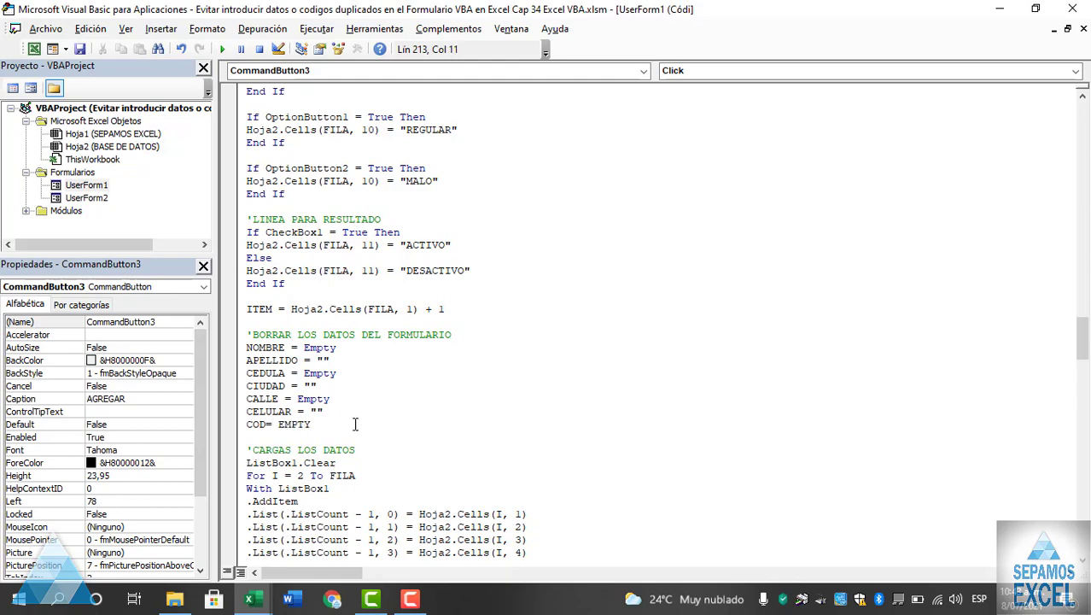
{"action": "scroll", "coordinate": [376, 423], "scroll_direction": "down", "scroll_amount": 4}
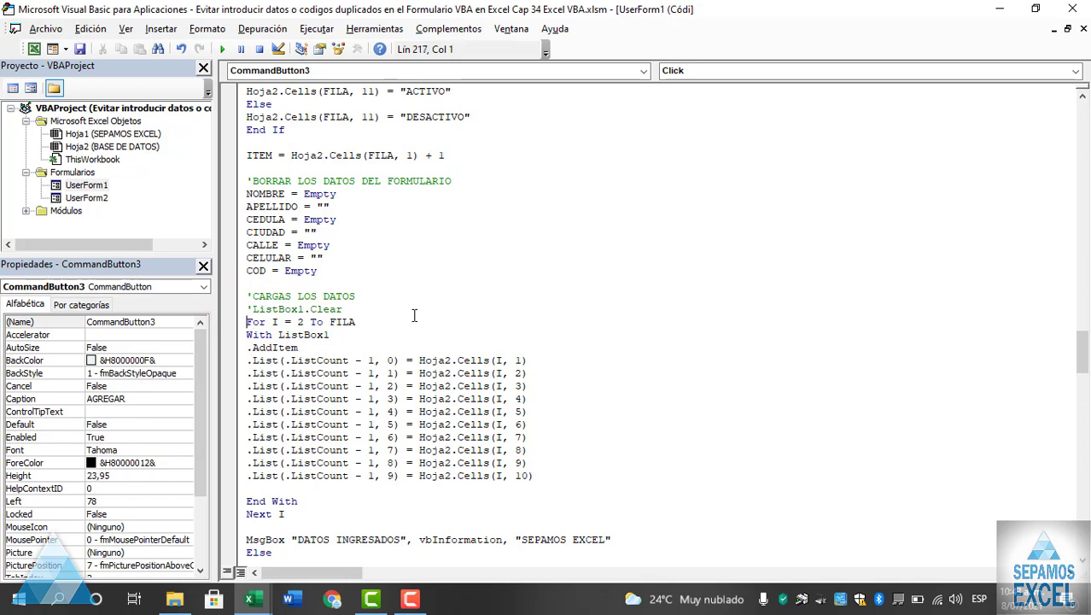
Step: Comment out the ListBox1.Clear, For, With, .AddItem and .List lines with apostrophes
{"action": "key", "text": "Left"}
{"action": "type", "text": "'"}
{"action": "key", "text": "Down"}
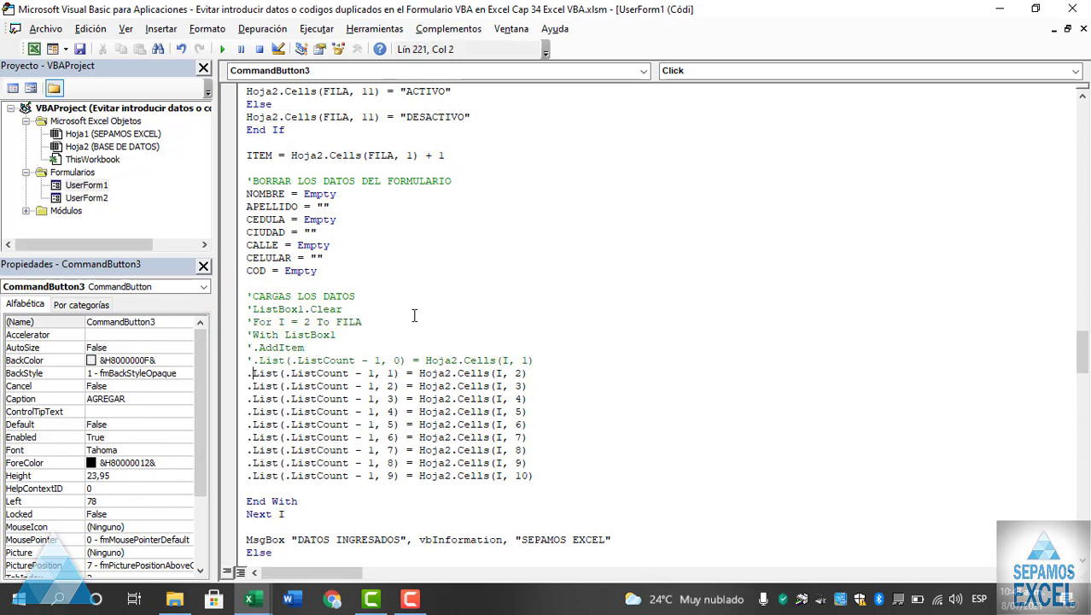
{"action": "key", "text": "apostrophe"}
{"action": "key", "text": "Down"}
{"action": "key", "text": "Left"}
{"action": "key", "text": "apostrophe"}
{"action": "key", "text": "Down"}
{"action": "key", "text": "Left"}
{"action": "key", "text": "apostrophe"}
{"action": "key", "text": "Down"}
{"action": "key", "text": "Left"}
{"action": "type", "text": "'"}
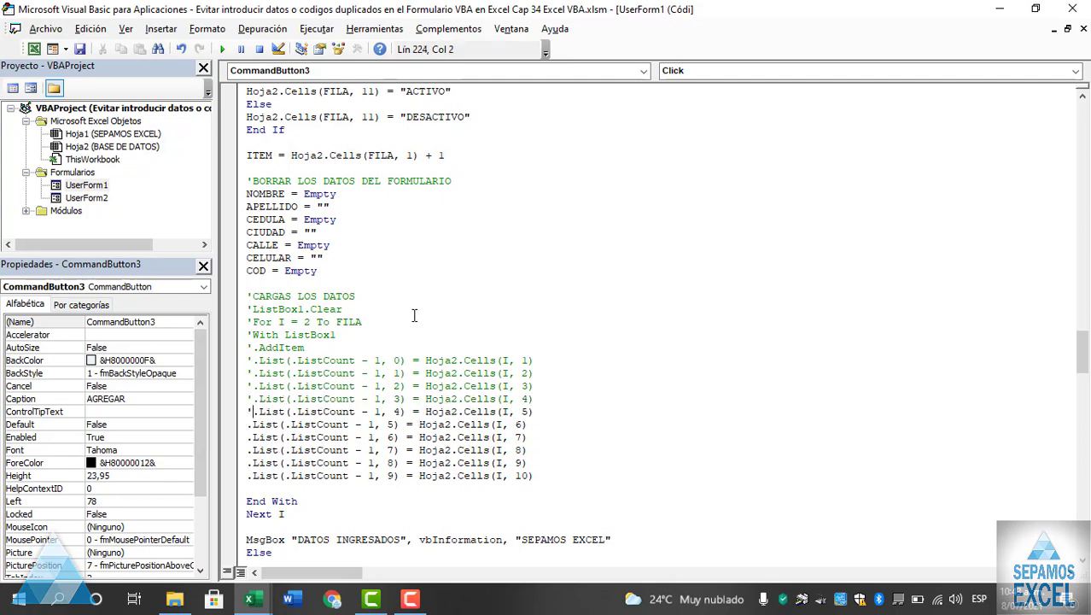
{"action": "key", "text": "apostrophe"}
{"action": "key", "text": "Down"}
{"action": "key", "text": "Left"}
{"action": "key", "text": "apostrophe"}
{"action": "key", "text": "Down"}
{"action": "key", "text": "Left"}
{"action": "key", "text": "apostrophe"}
{"action": "key", "text": "Down"}
{"action": "key", "text": "Left"}
{"action": "key", "text": "apostrophe"}
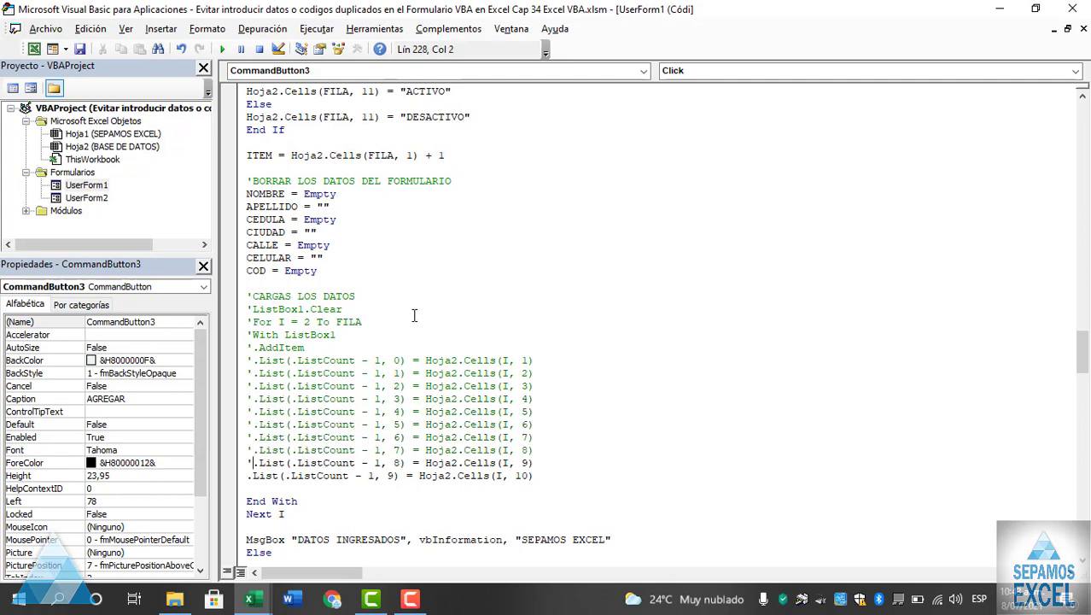
{"action": "key", "text": "Down"}
{"action": "key", "text": "Left"}
{"action": "type", "text": "'"}
{"action": "scroll", "coordinate": [414, 316], "scroll_direction": "down", "scroll_amount": 2}
{"action": "scroll", "coordinate": [565, 361], "scroll_direction": "down", "scroll_amount": 1}
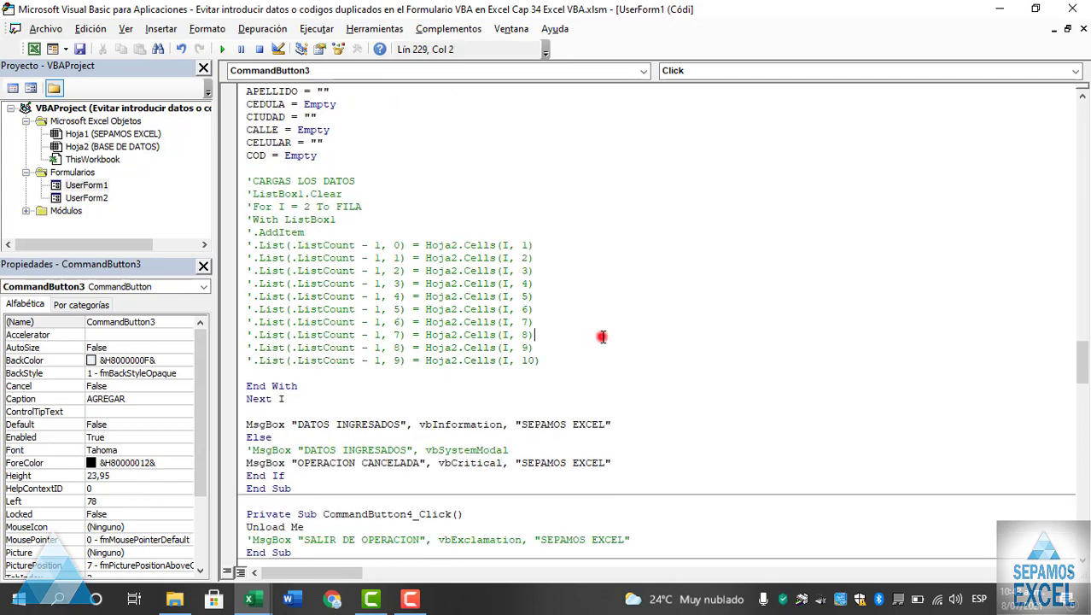
{"action": "left_click", "coordinate": [597, 333]}
{"action": "scroll", "coordinate": [599, 334], "scroll_direction": "down", "scroll_amount": 5}
{"action": "scroll", "coordinate": [603, 335], "scroll_direction": "down", "scroll_amount": 4}
{"action": "scroll", "coordinate": [602, 336], "scroll_direction": "down", "scroll_amount": 1}
{"action": "scroll", "coordinate": [552, 357], "scroll_direction": "up", "scroll_amount": 6}
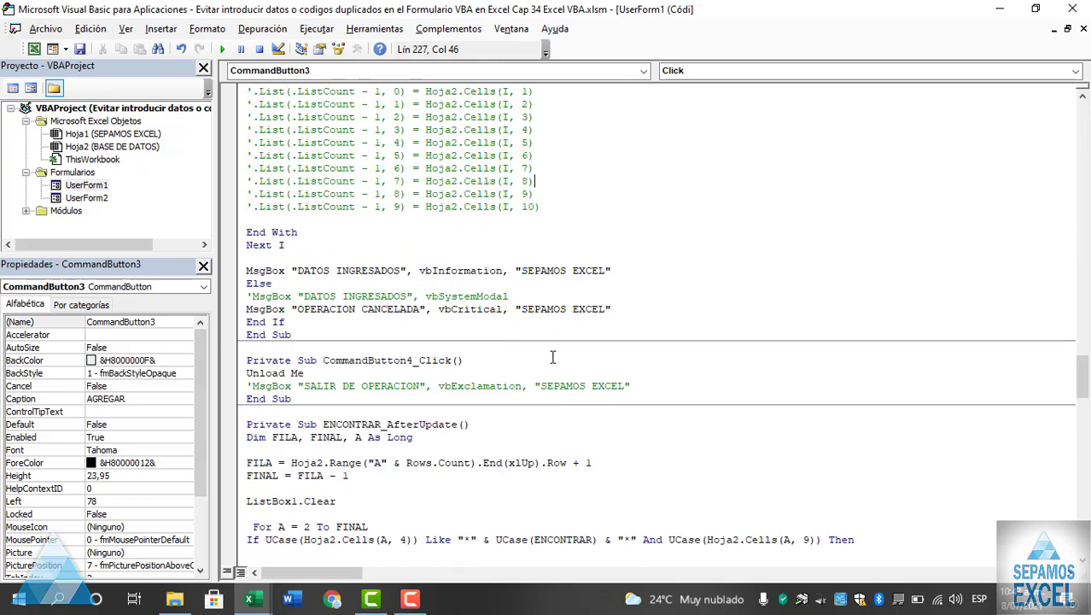
{"action": "scroll", "coordinate": [553, 356], "scroll_direction": "up", "scroll_amount": 12}
{"action": "scroll", "coordinate": [552, 357], "scroll_direction": "up", "scroll_amount": 6}
{"action": "scroll", "coordinate": [552, 357], "scroll_direction": "up", "scroll_amount": 6}
{"action": "scroll", "coordinate": [552, 357], "scroll_direction": "up", "scroll_amount": 6}
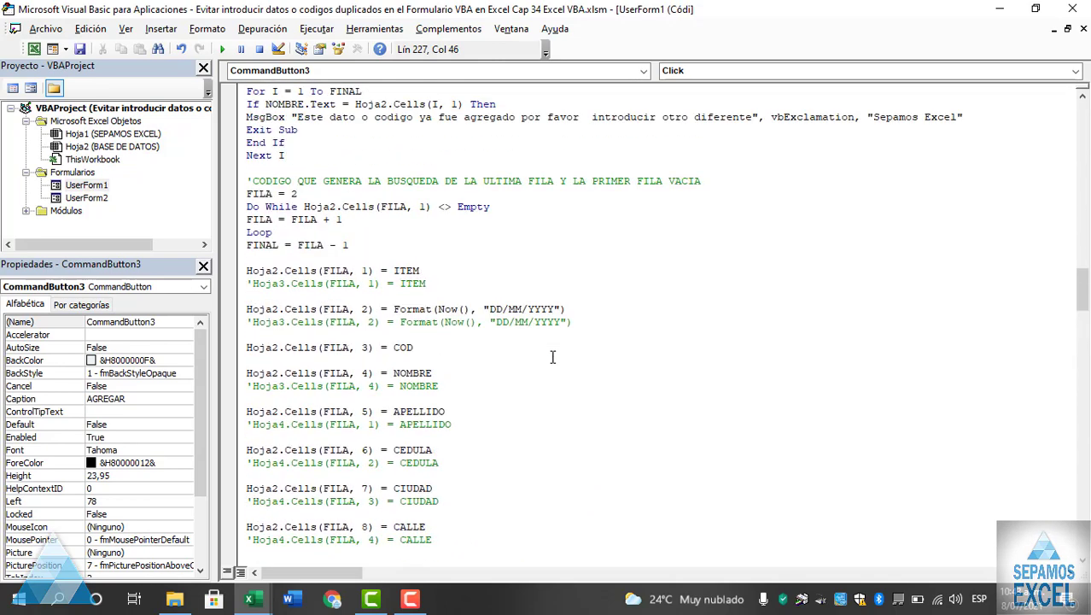
{"action": "scroll", "coordinate": [553, 357], "scroll_direction": "up", "scroll_amount": 4}
{"action": "scroll", "coordinate": [552, 357], "scroll_direction": "up", "scroll_amount": 3}
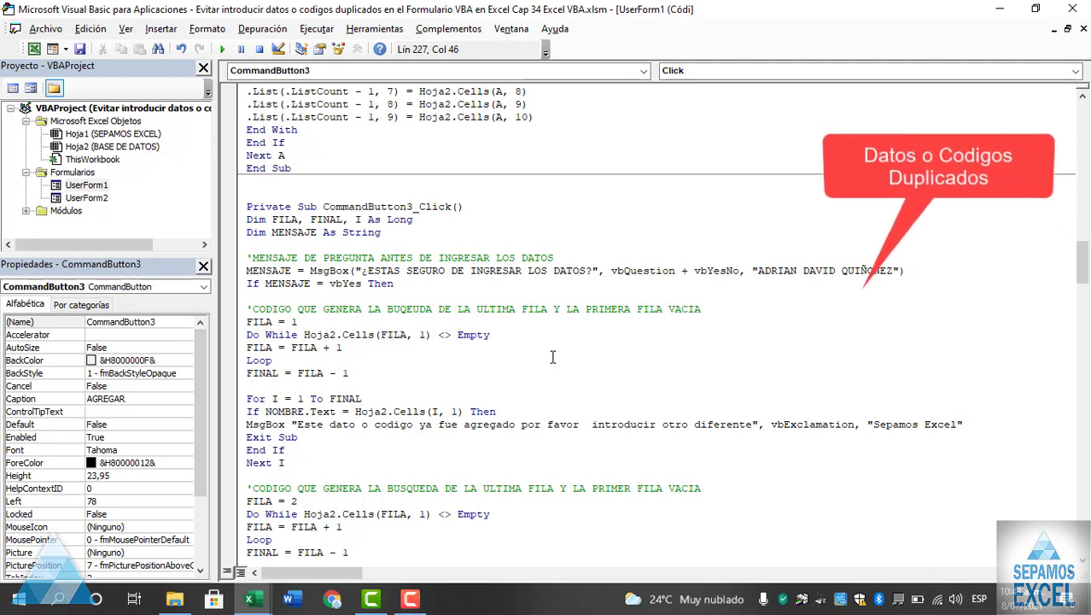
Step: Clear the BASE DE DATOS data in A2:K17
{"action": "left_click", "coordinate": [35, 49]}
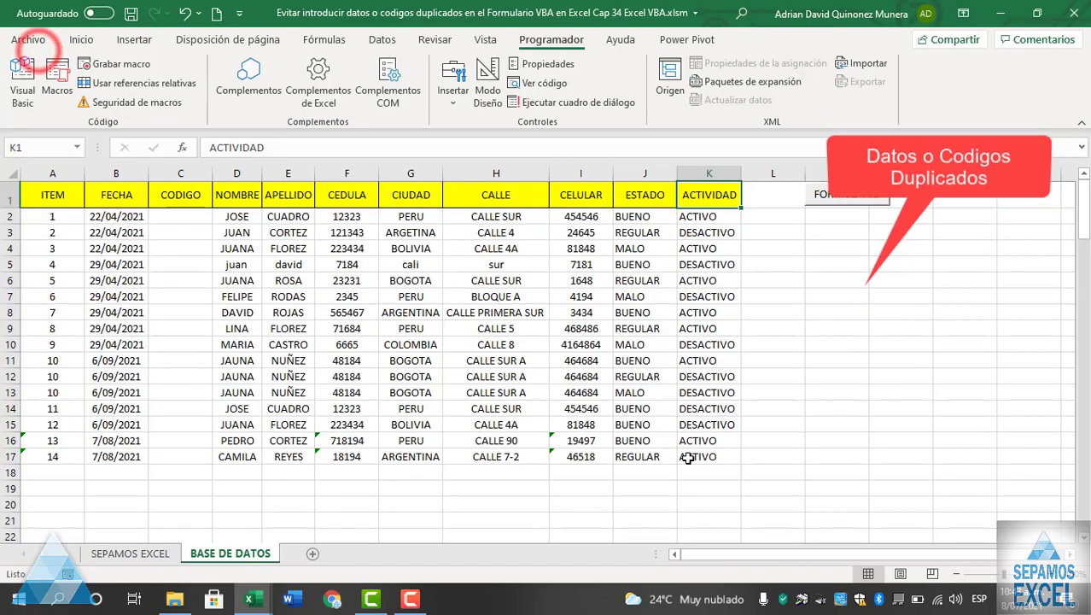
{"action": "mouse_move", "coordinate": [698, 456]}
{"action": "left_mouse_down"}
{"action": "mouse_move", "coordinate": [26, 237]}
{"action": "mouse_move", "coordinate": [33, 215]}
{"action": "left_mouse_up"}
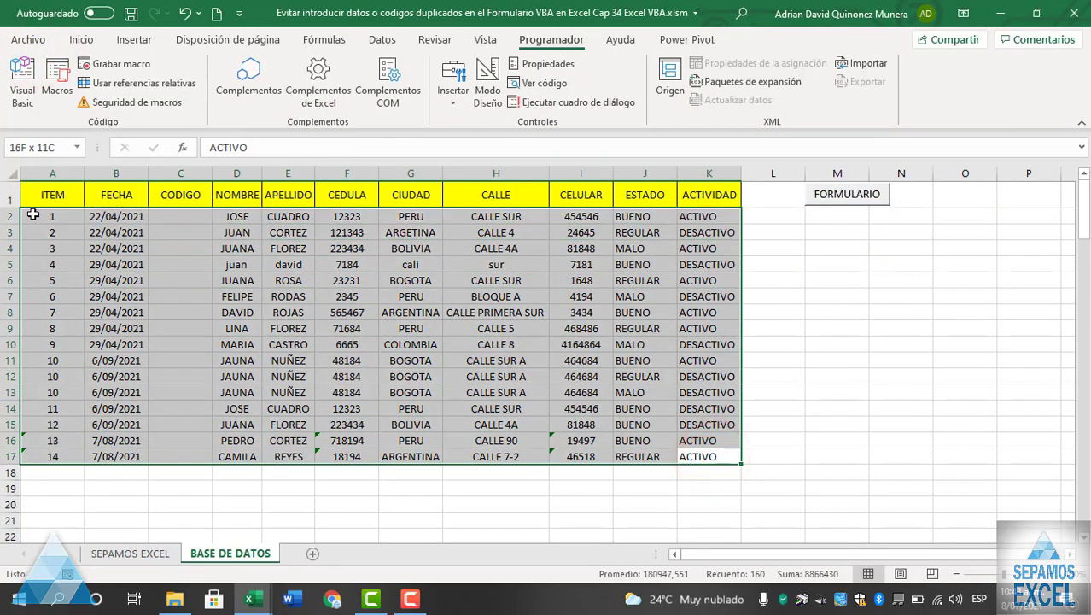
{"action": "key", "text": "Delete"}
{"action": "left_click", "coordinate": [903, 342]}
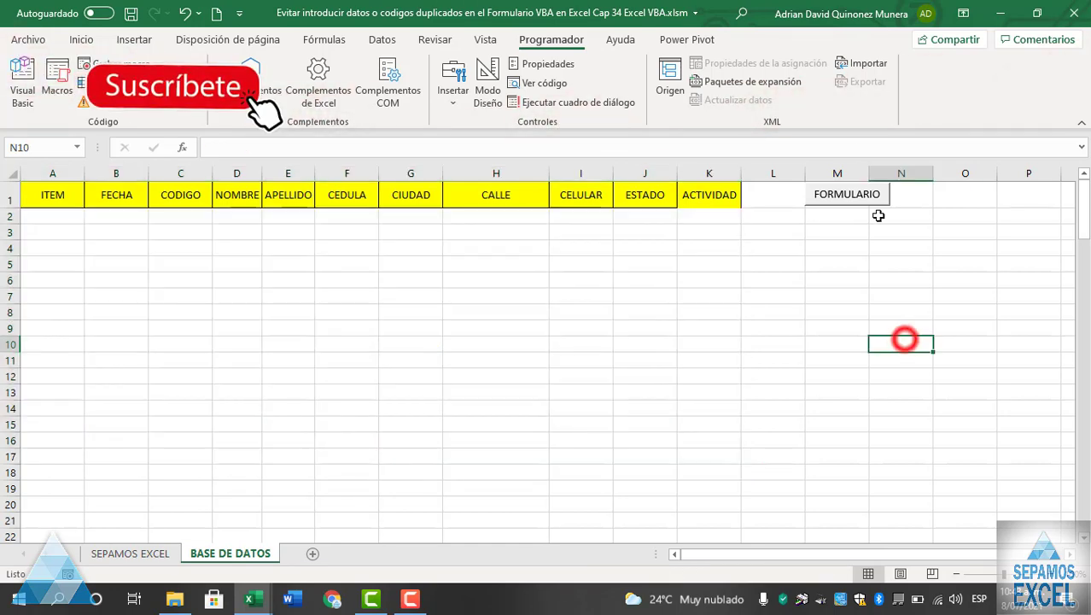
Step: Open FORMULARIO and enter a test record with code A1, CEDULA 6464 and CIUDAD PERU
{"action": "left_click", "coordinate": [870, 205]}
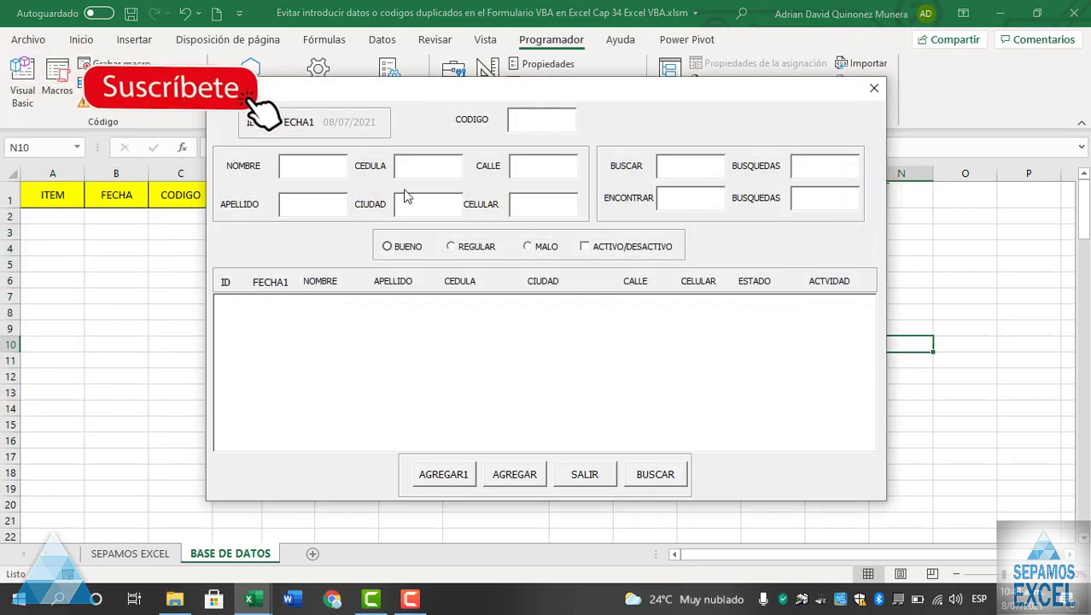
{"action": "left_click", "coordinate": [297, 165]}
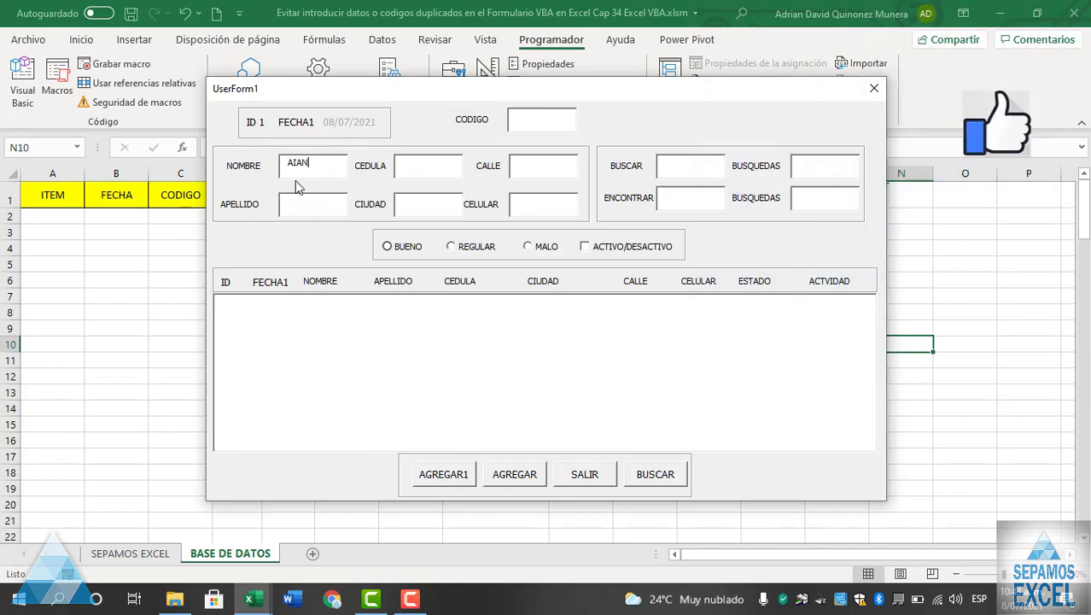
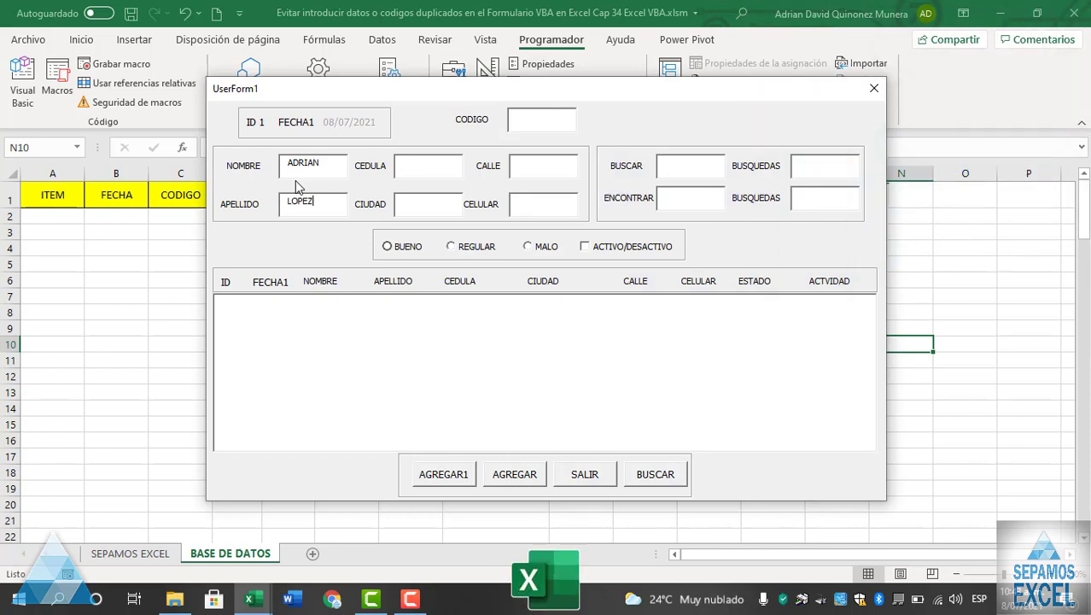
{"action": "type", "text": "A1"}
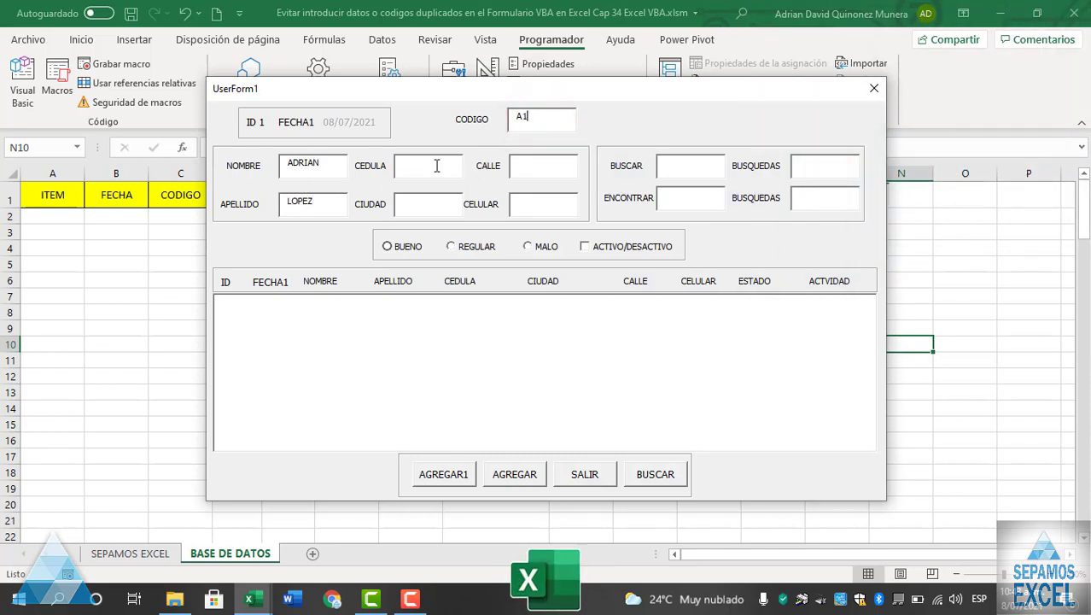
{"action": "left_click", "coordinate": [406, 167]}
{"action": "type", "text": "6464"}
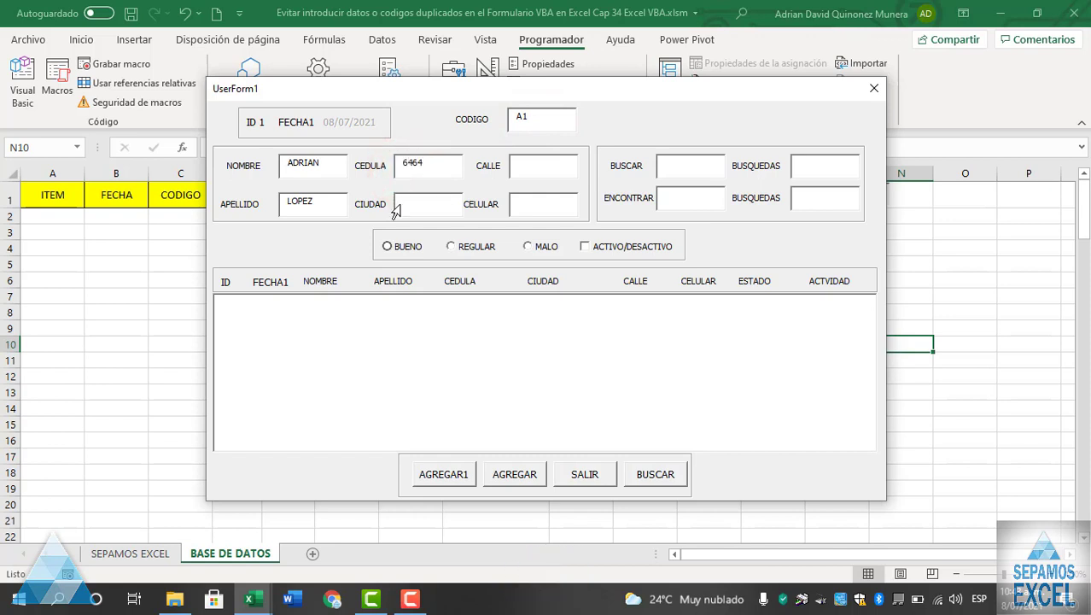
{"action": "type", "text": "PE"}
{"action": "type", "text": "CALLE"}
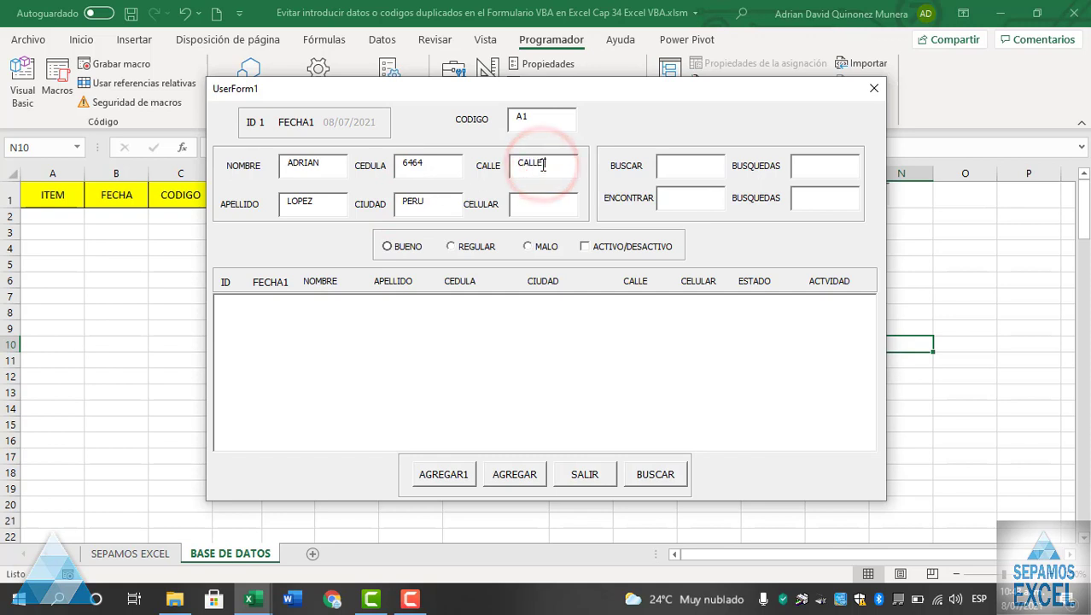
{"action": "type", "text": "164"}
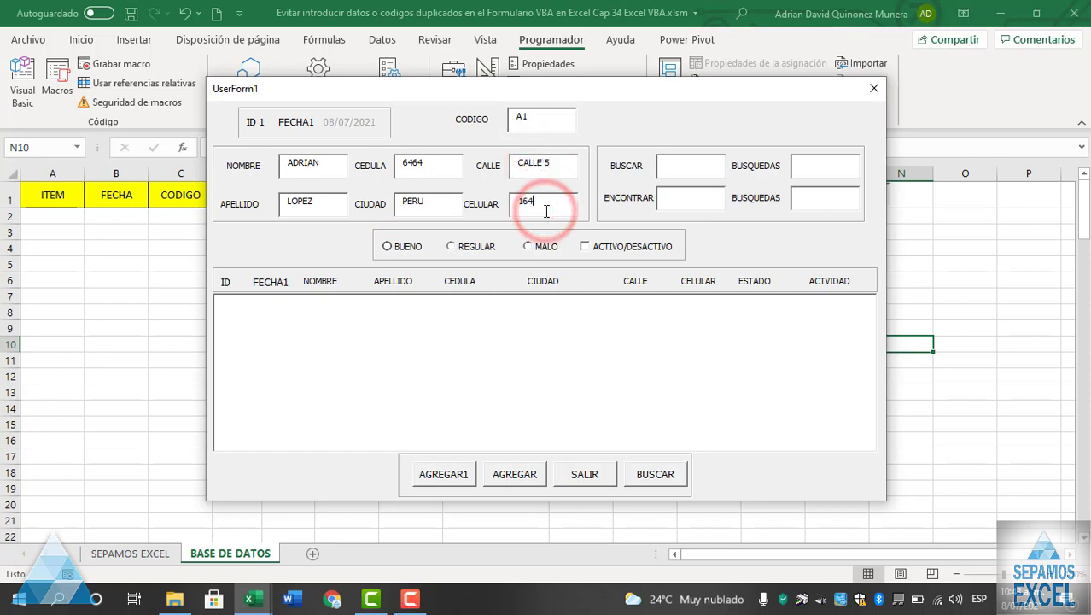
{"action": "type", "text": "6"}
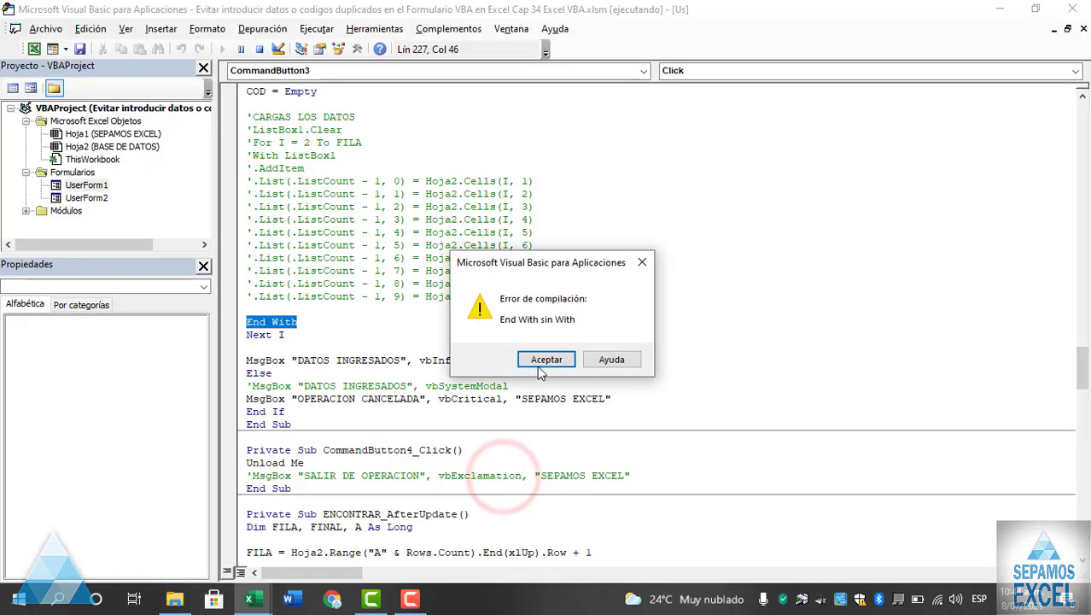
Step: Dismiss the compile error and comment out the stray End With
{"action": "left_click", "coordinate": [540, 359]}
{"action": "left_click", "coordinate": [351, 324]}
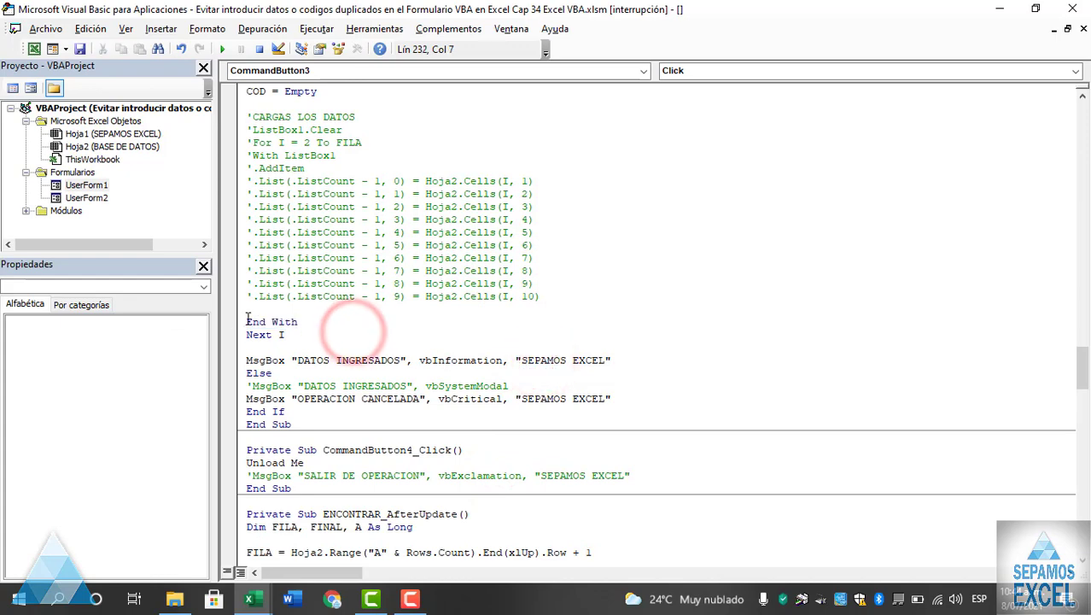
{"action": "left_click", "coordinate": [247, 321]}
{"action": "type", "text": "'"}
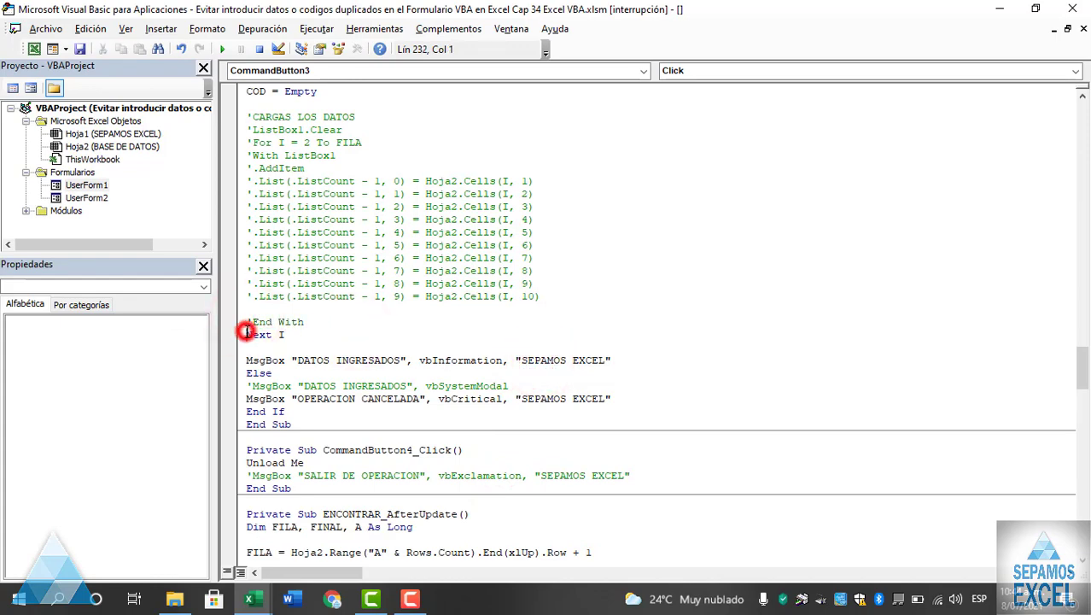
Step: Rerun with F5, confirm saving record A1 to the sheet, and close the form
{"action": "left_click", "coordinate": [344, 340]}
{"action": "key", "text": "F5"}
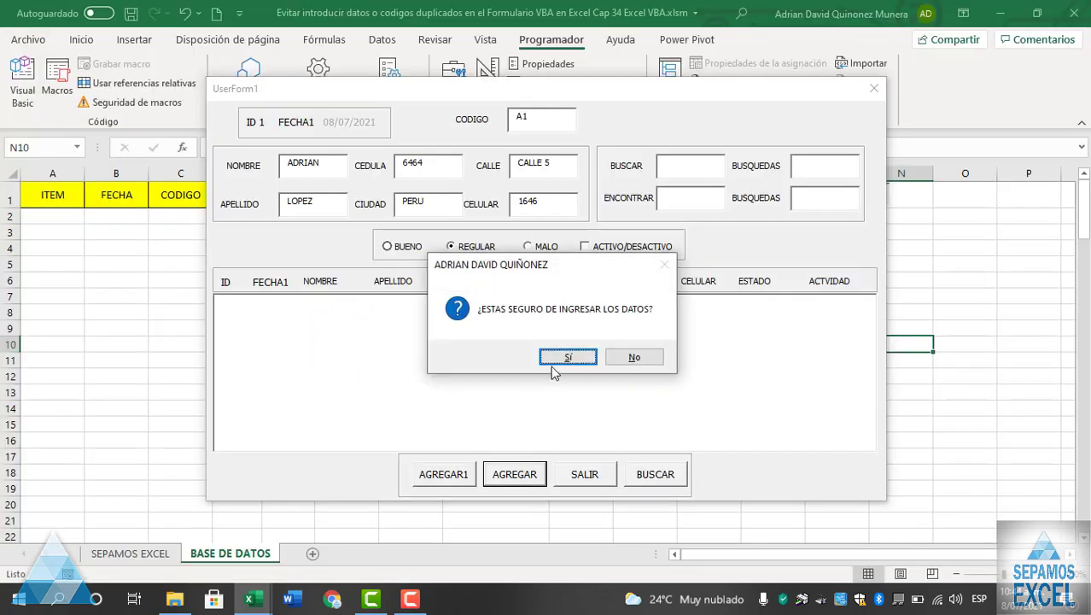
{"action": "left_click", "coordinate": [553, 366]}
{"action": "left_click", "coordinate": [600, 359]}
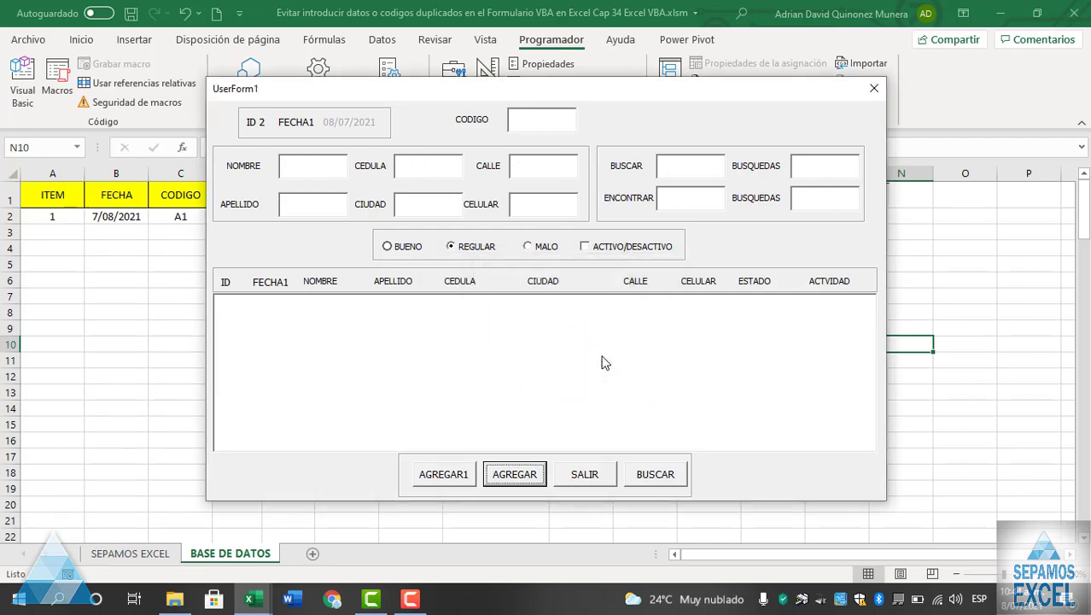
{"action": "left_click", "coordinate": [585, 475]}
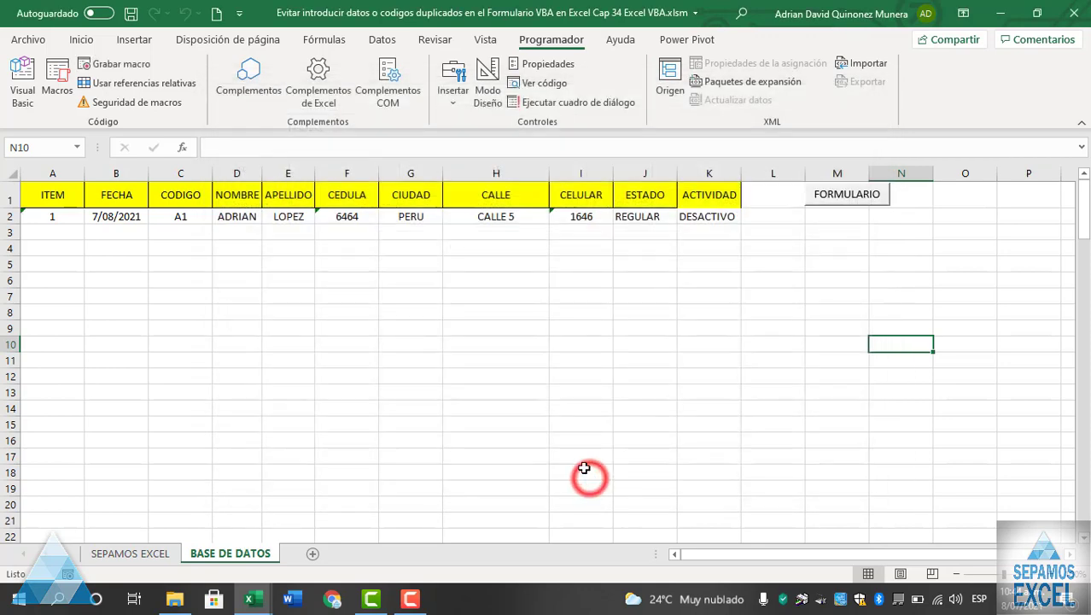
Step: Replace NOMBRE with COD in AGREGAR's duplicate check and run the form with F5
{"action": "left_click", "coordinate": [29, 88]}
{"action": "double_click", "coordinate": [550, 467]}
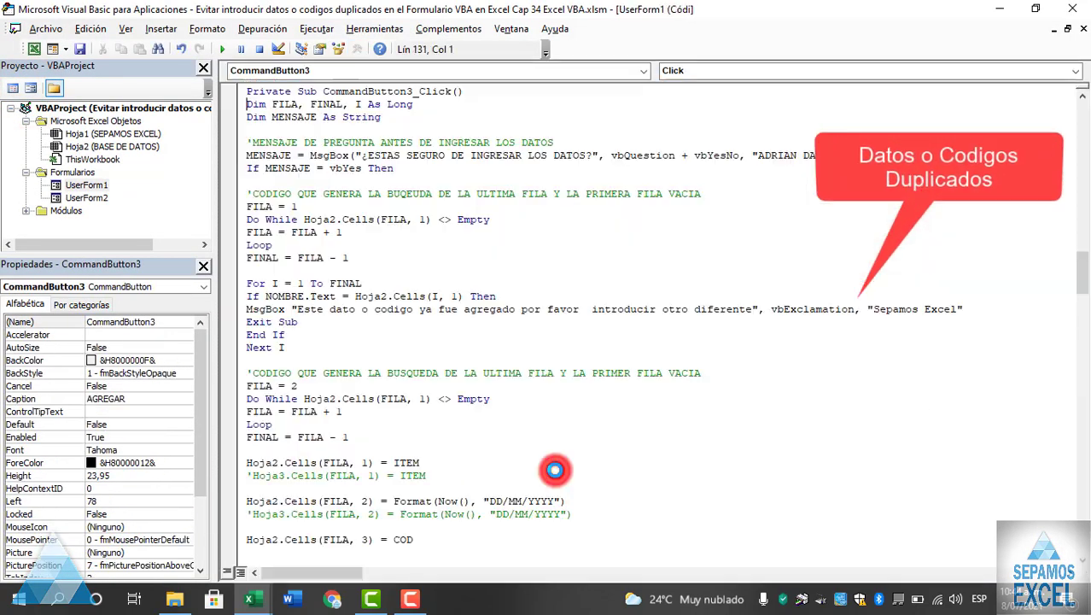
{"action": "double_click", "coordinate": [300, 296]}
{"action": "type", "text": "COD"}
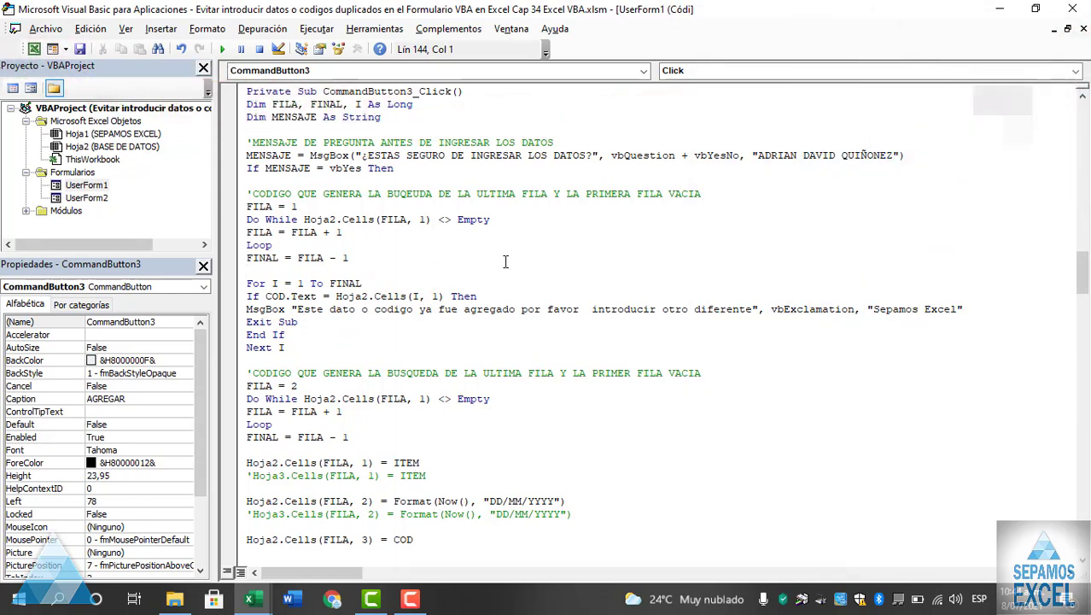
{"action": "key", "text": "F5"}
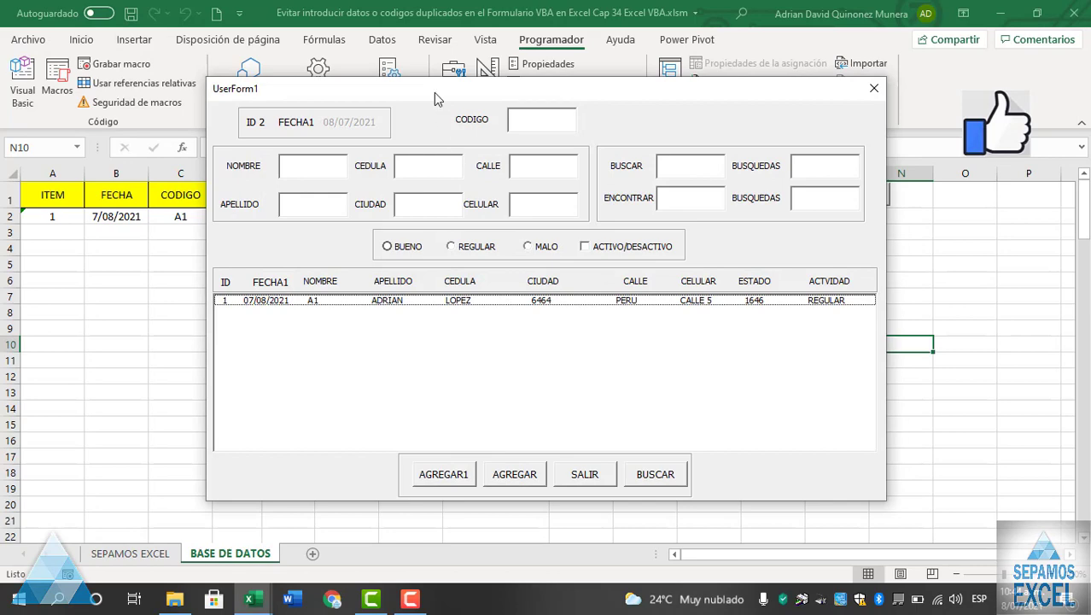
Step: Submit a second record reusing code A1, with CALLE13, confirm it, and close the form
{"action": "left_click_drag", "start_coordinate": [435, 94], "coordinate": [491, 82]}
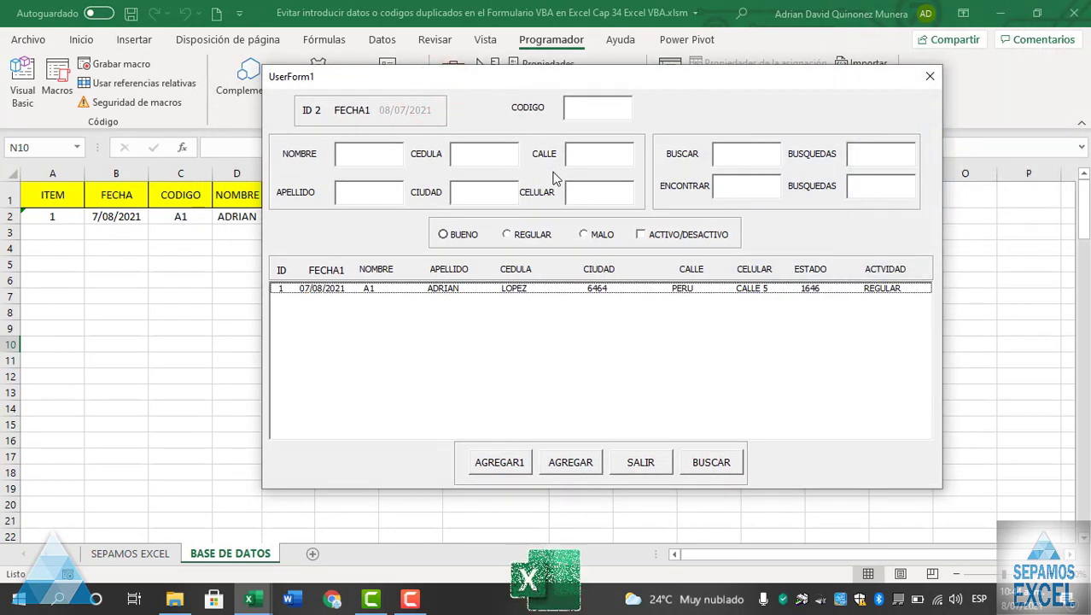
{"action": "left_click", "coordinate": [387, 158]}
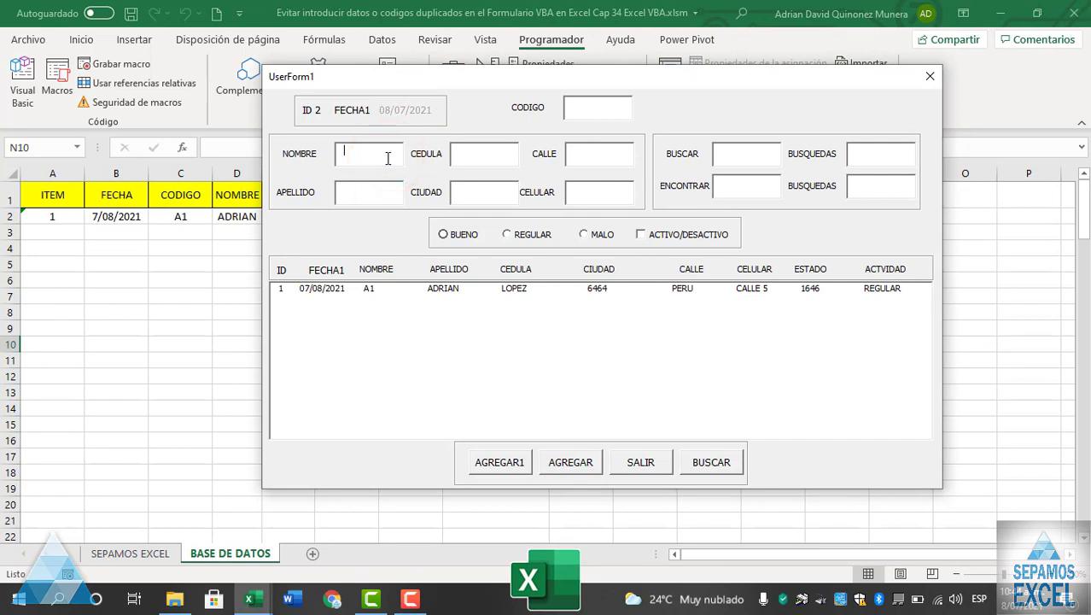
{"action": "type", "text": "JUAN"}
{"action": "key", "text": "Tab"}
{"action": "type", "text": "P"}
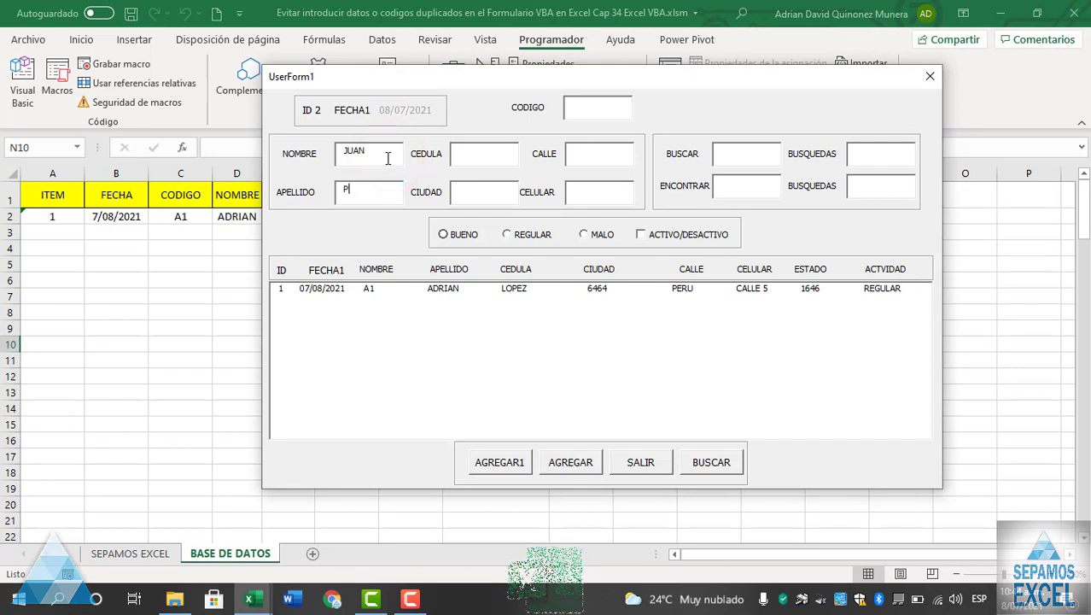
{"action": "type", "text": "EREZ"}
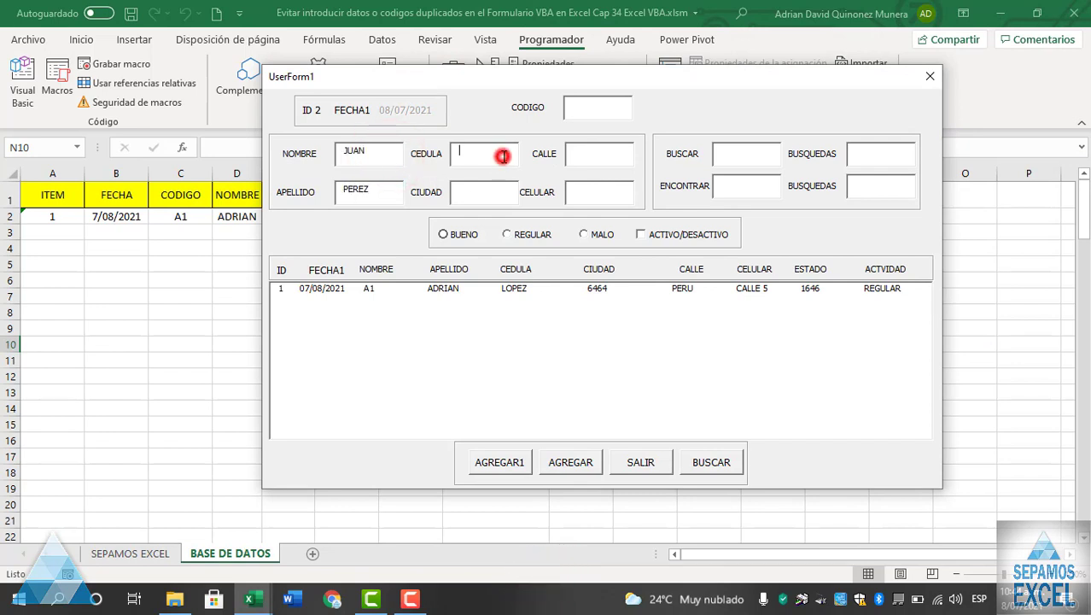
{"action": "type", "text": "46464"}
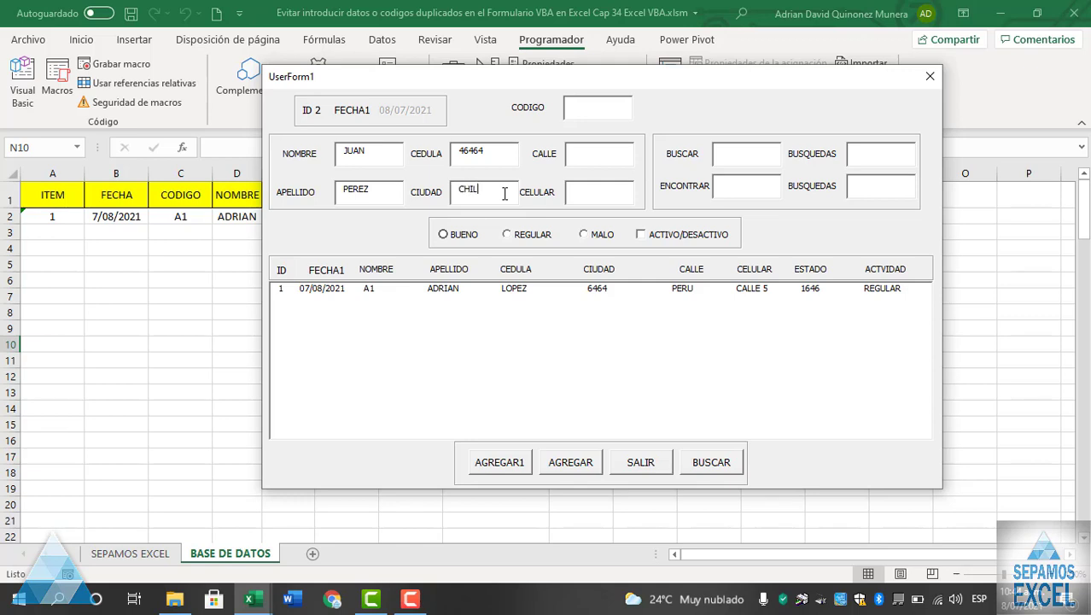
{"action": "type", "text": "CA"}
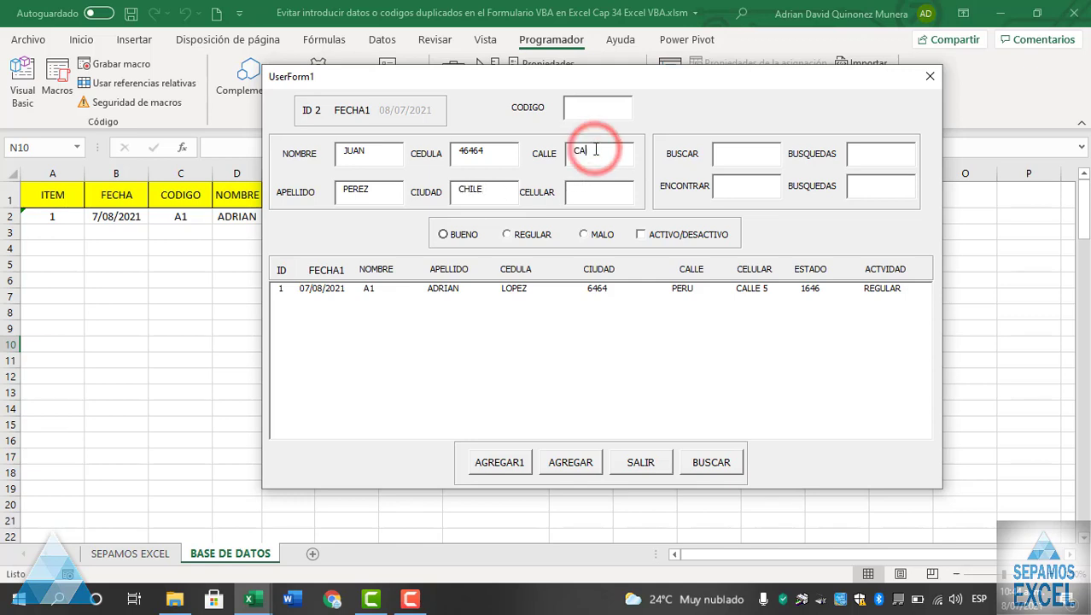
{"action": "type", "text": "LLE 7"}
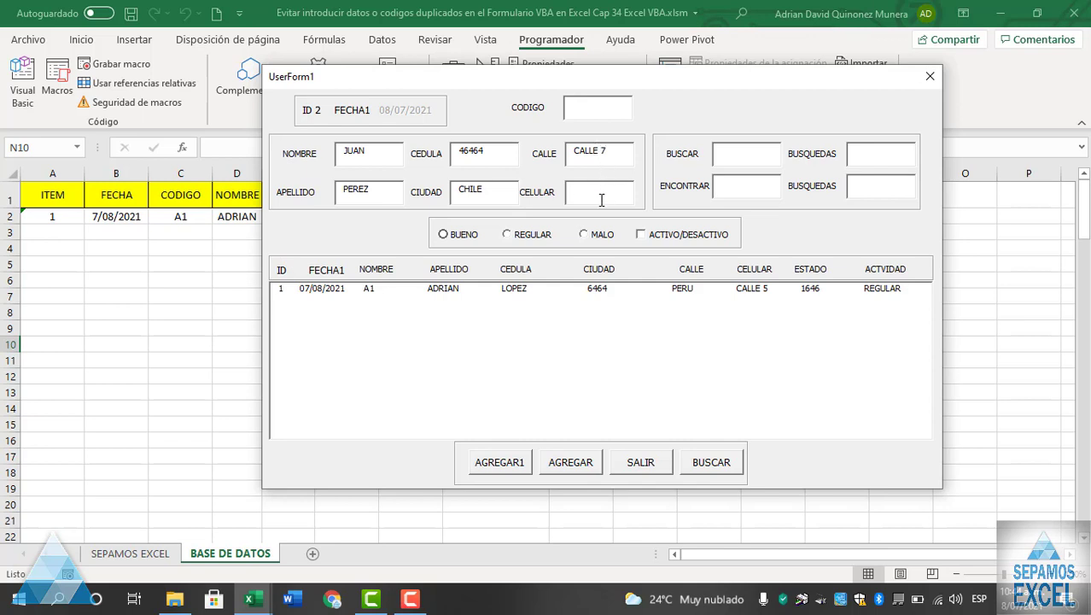
{"action": "type", "text": "1354"}
{"action": "left_click", "coordinate": [586, 468]}
{"action": "left_click", "coordinate": [565, 356]}
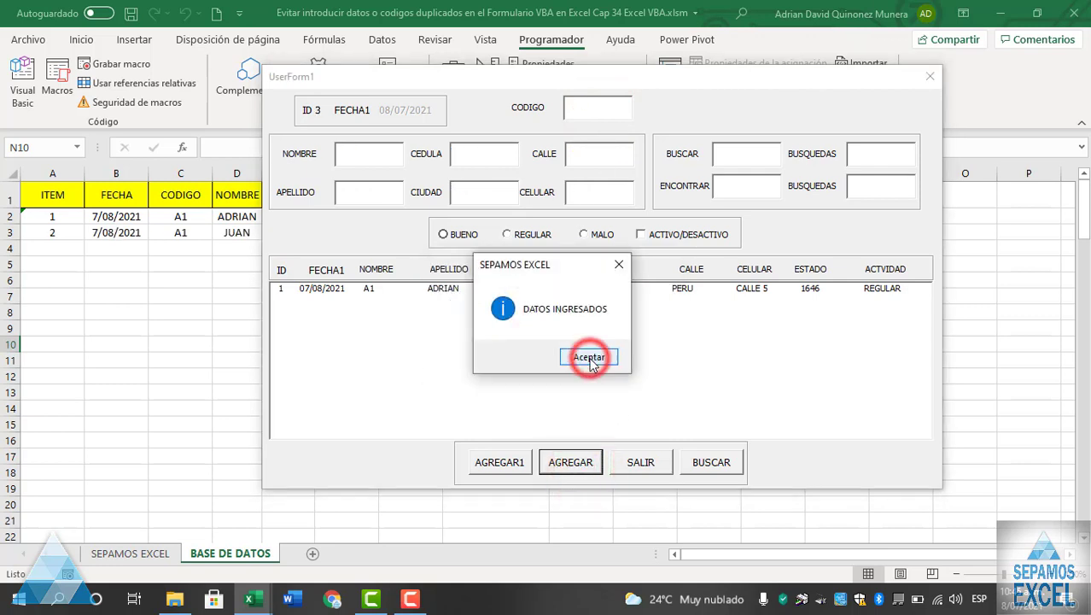
{"action": "left_click", "coordinate": [590, 358]}
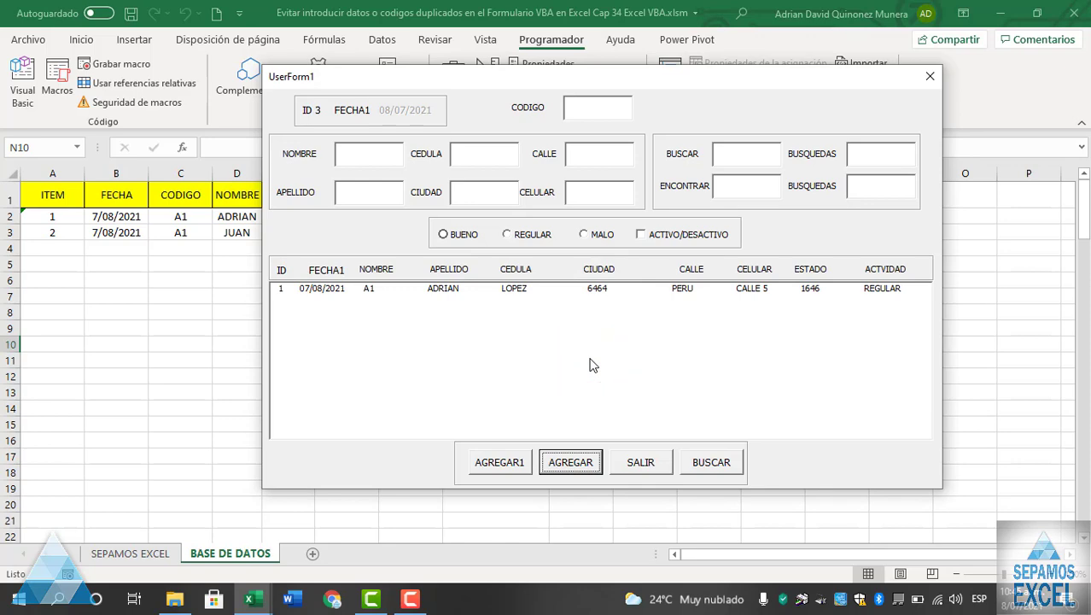
{"action": "left_click", "coordinate": [635, 469]}
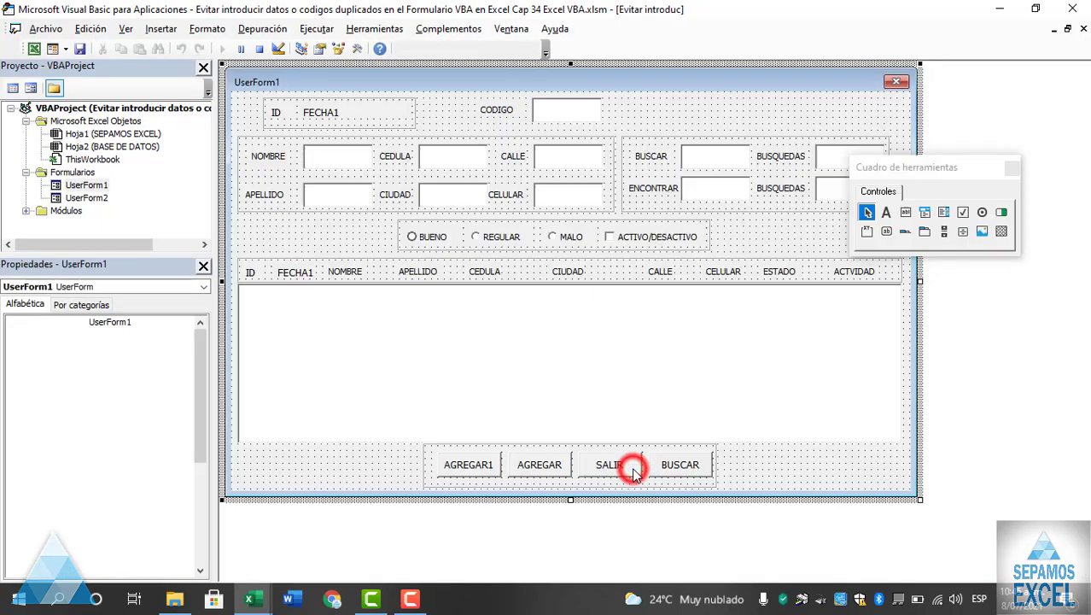
Step: Open AGREGAR's click code and check the first record's ITEM, FECHA and CODIGO in A2:C2
{"action": "double_click", "coordinate": [524, 466]}
{"action": "key", "text": "alt+F11"}
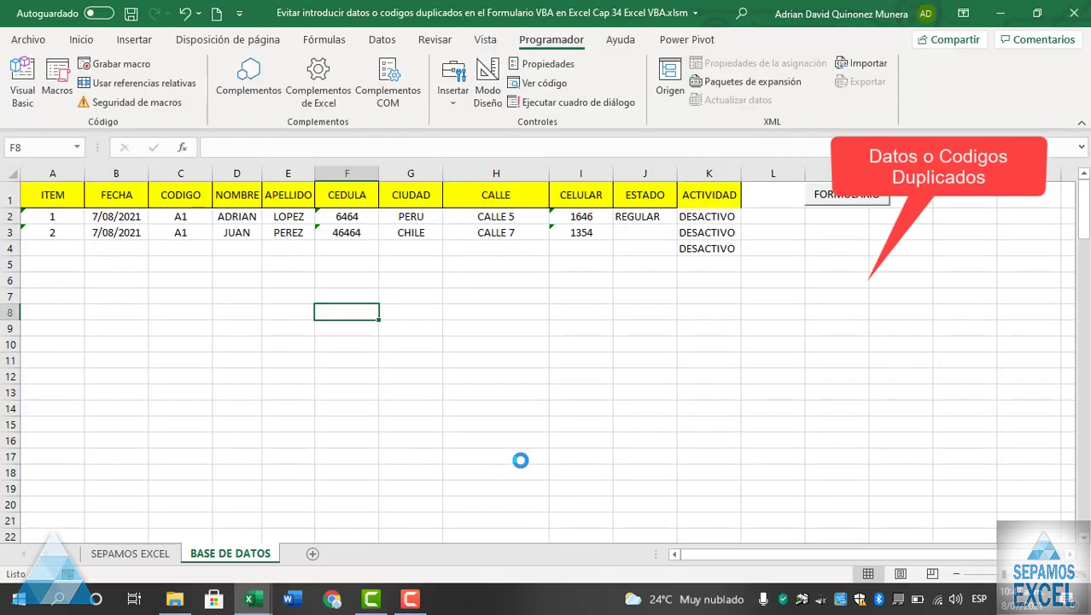
{"action": "left_click", "coordinate": [18, 101]}
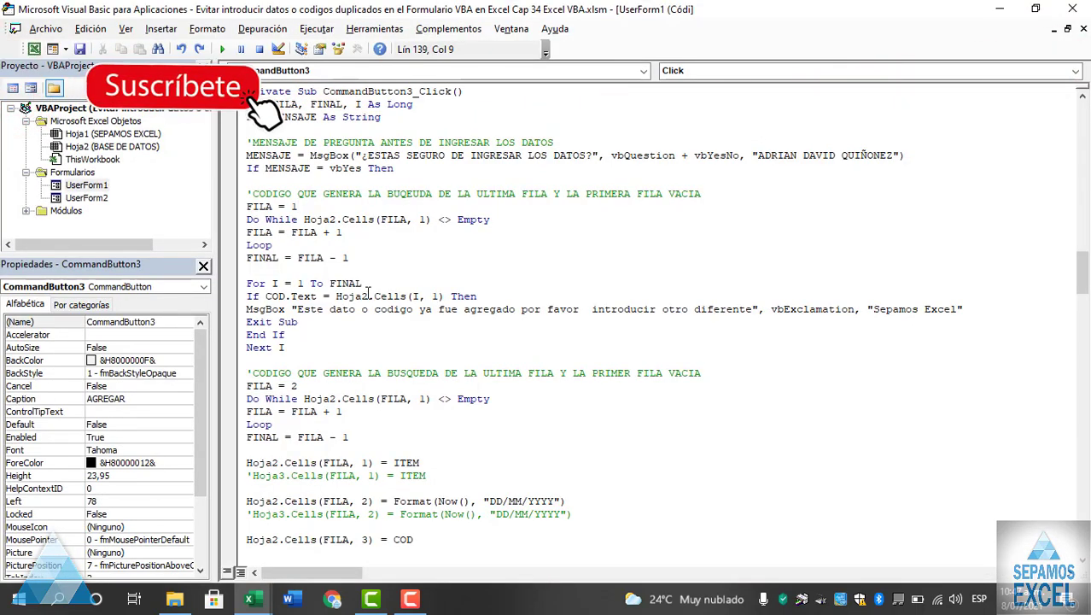
{"action": "left_click", "coordinate": [35, 49]}
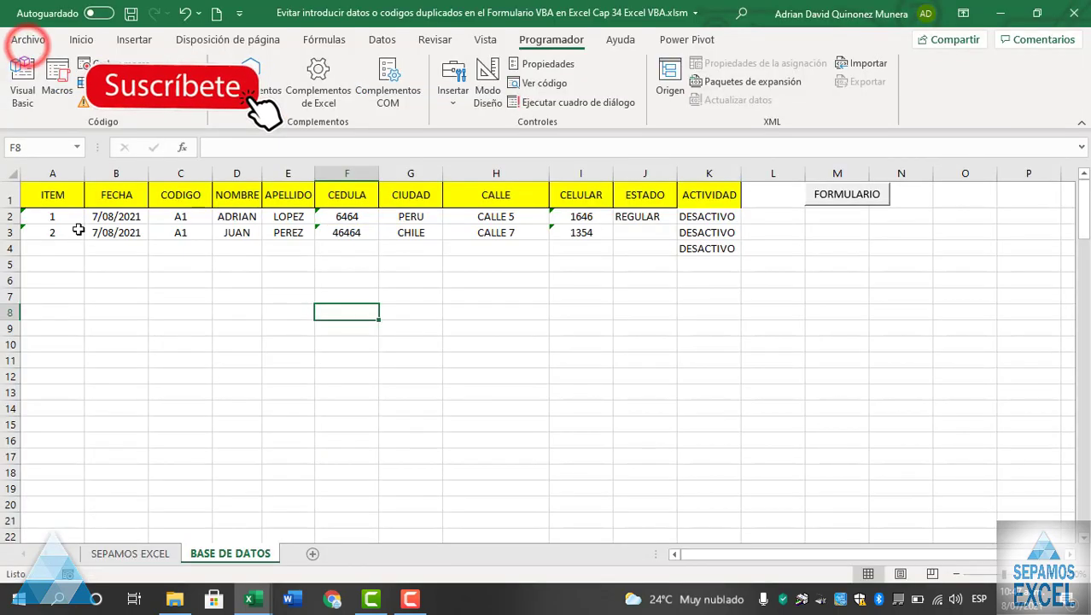
{"action": "left_click_drag", "start_coordinate": [56, 216], "coordinate": [177, 217]}
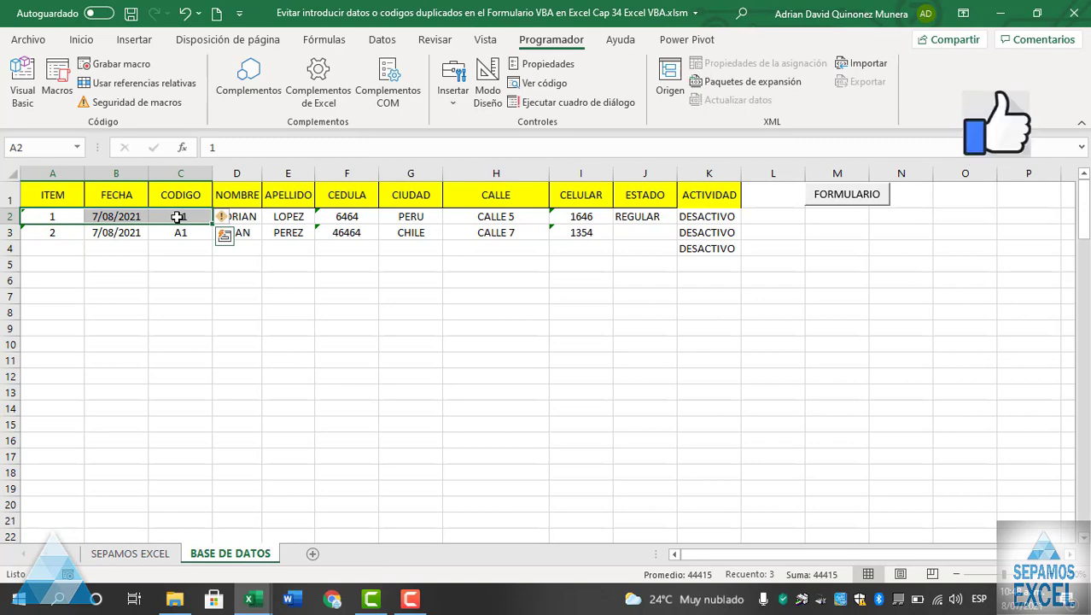
{"action": "left_click", "coordinate": [485, 273]}
Step: Start the duplicate search at FILA 3, compare column 3 in both lines, and run with F5
{"action": "key", "text": "alt+F11"}
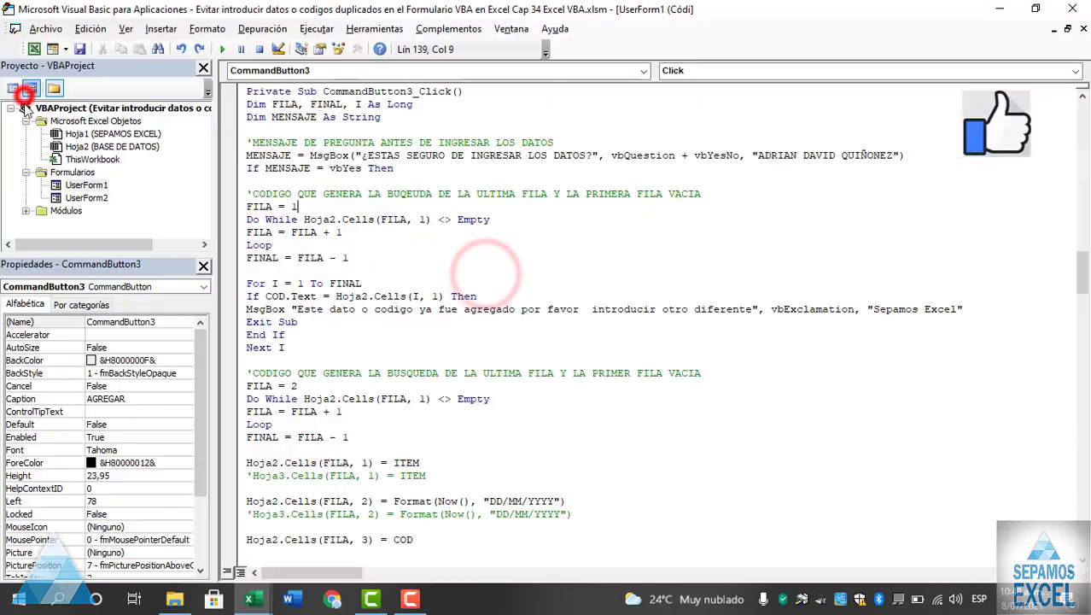
{"action": "key", "text": "BackSpace"}
{"action": "type", "text": "3"}
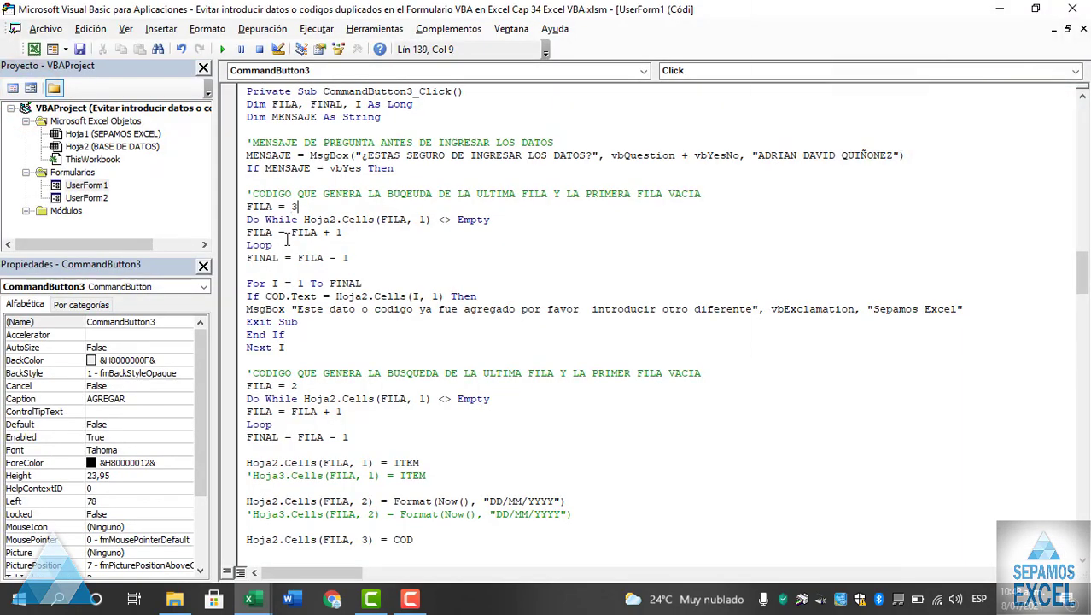
{"action": "double_click", "coordinate": [425, 219]}
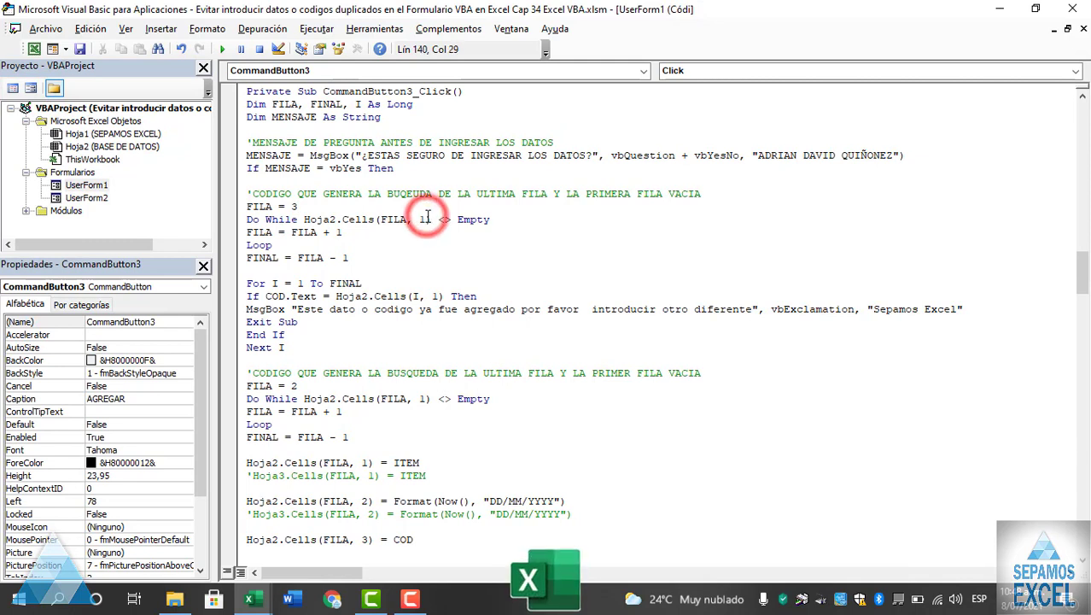
{"action": "type", "text": "3"}
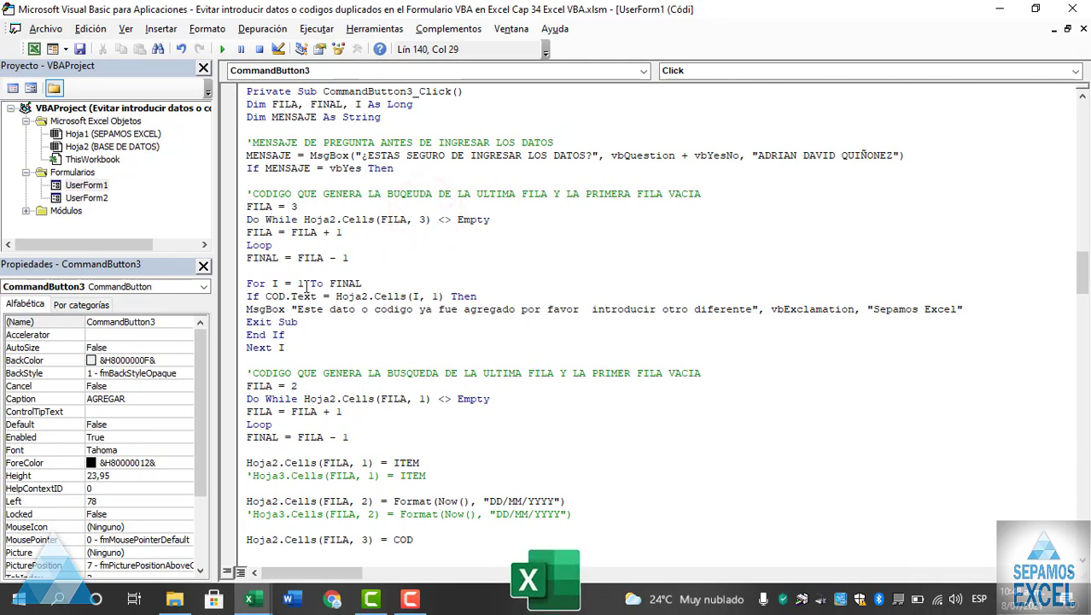
{"action": "type", "text": "3"}
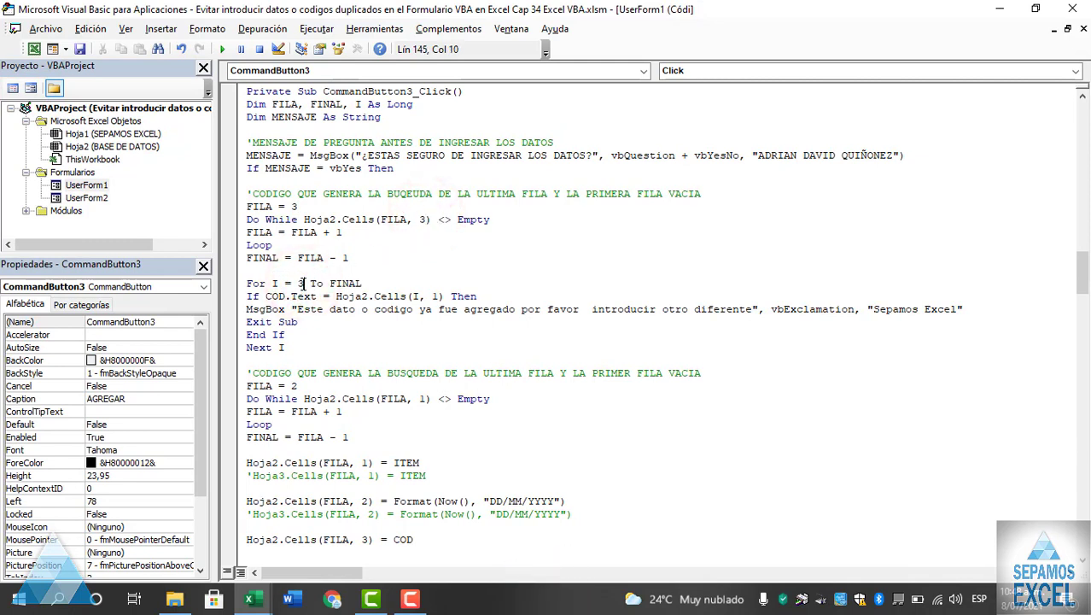
{"action": "key", "text": "BackSpace"}
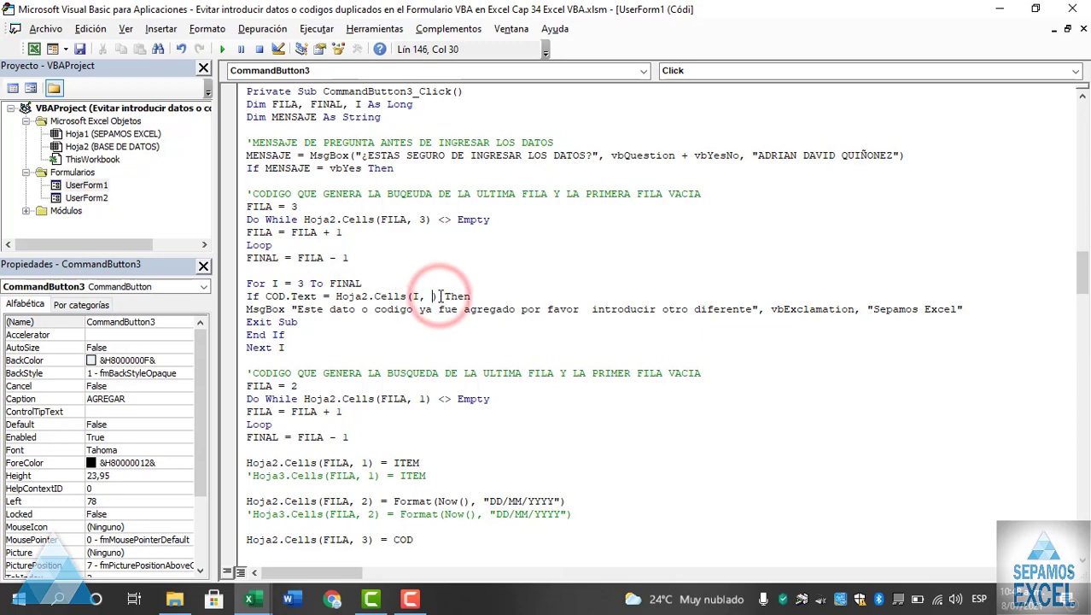
{"action": "type", "text": "3"}
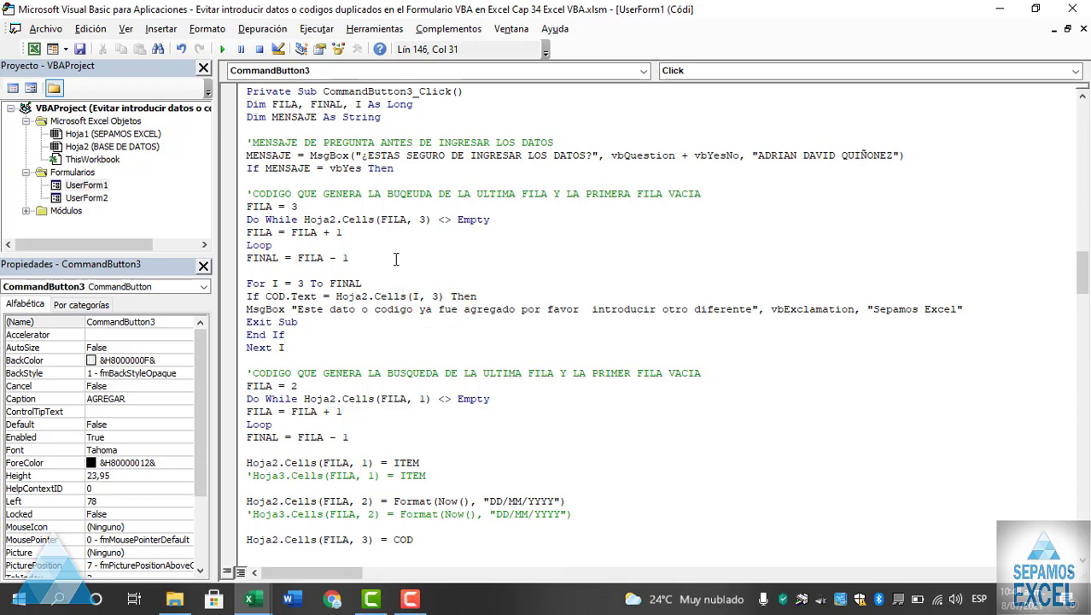
{"action": "key", "text": "F5"}
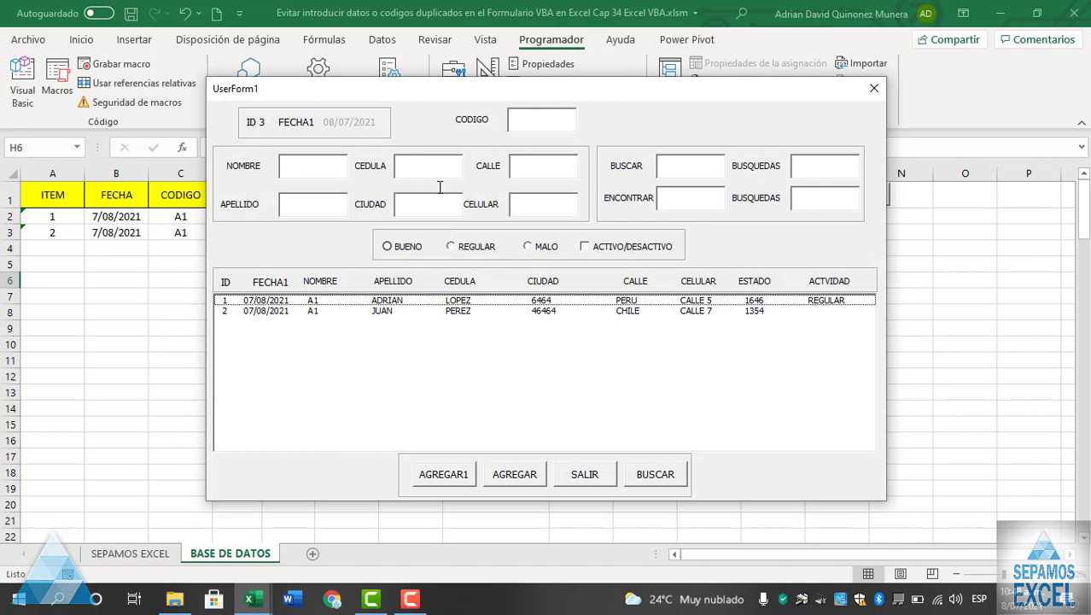
Step: Try adding code A1 twice and dismiss the duplicate-code warning each time
{"action": "type", "text": "A1"}
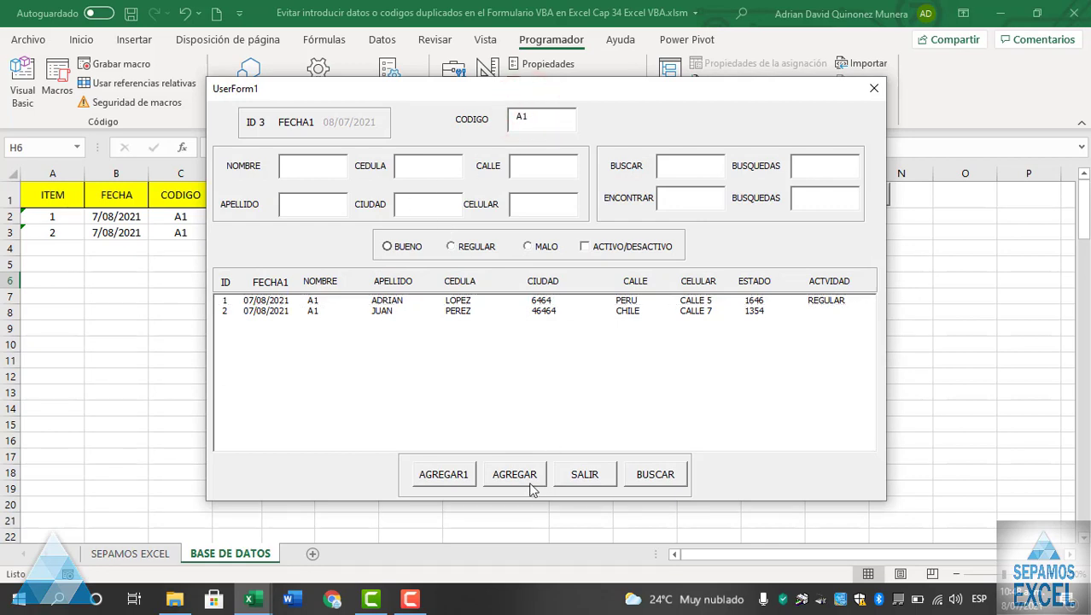
{"action": "left_click", "coordinate": [527, 476]}
{"action": "left_click", "coordinate": [559, 353]}
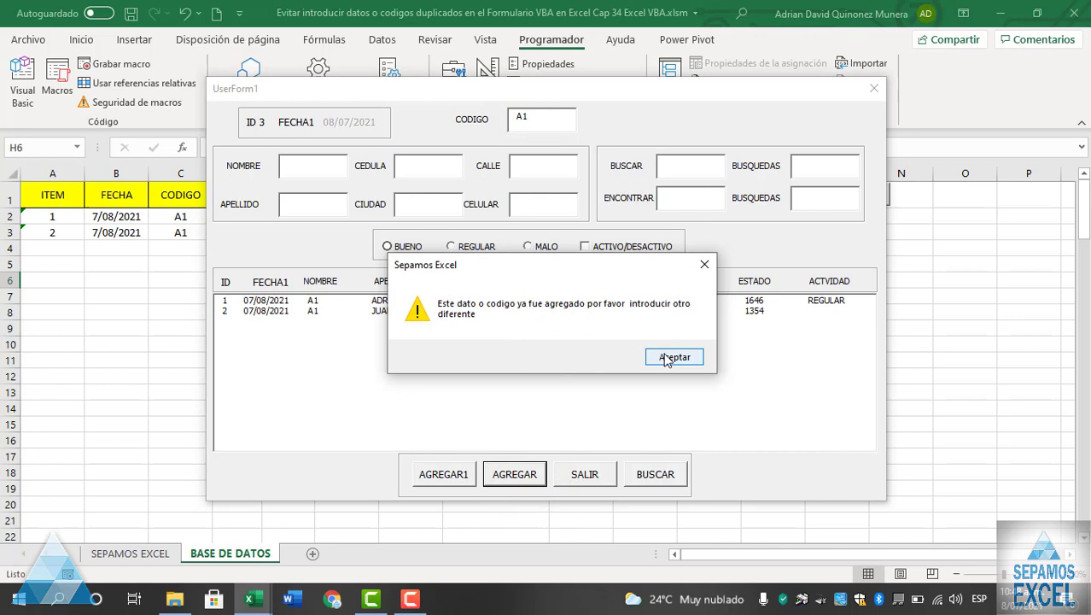
{"action": "left_click", "coordinate": [667, 359]}
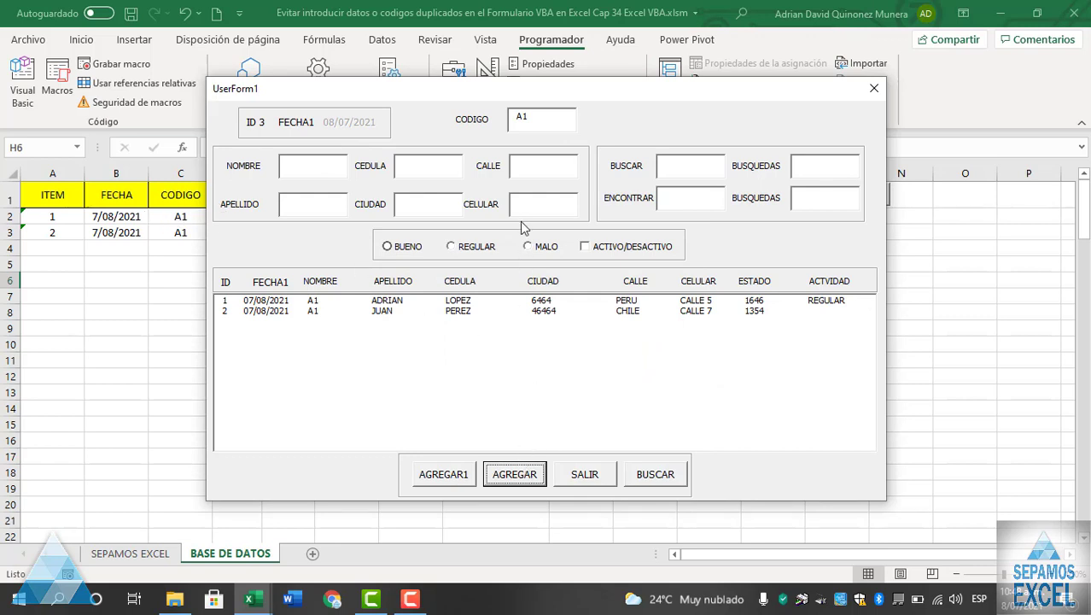
{"action": "left_click", "coordinate": [517, 473]}
{"action": "left_click", "coordinate": [567, 357]}
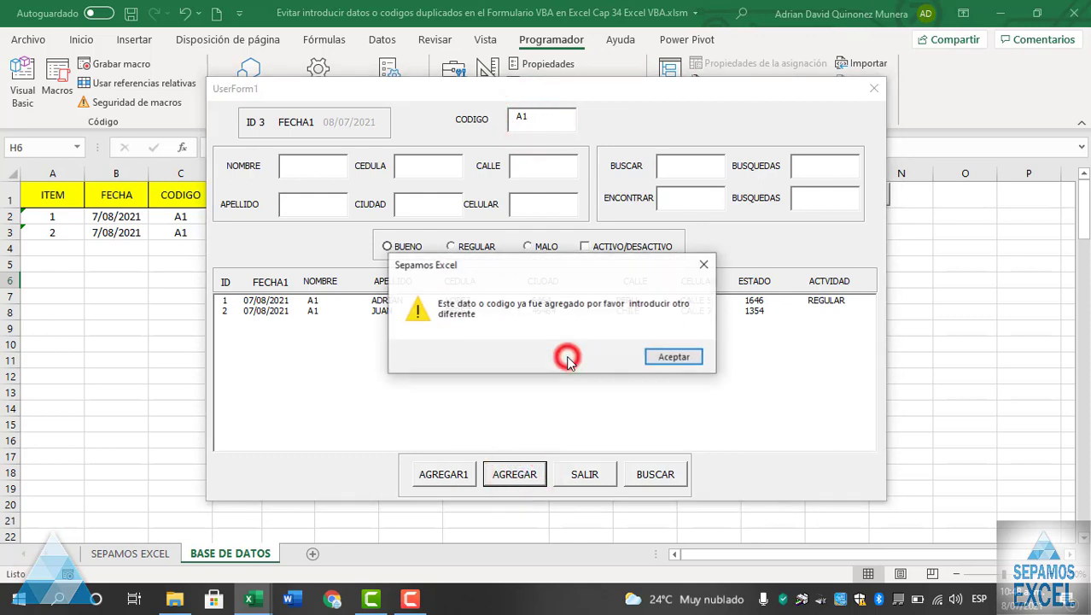
{"action": "left_click", "coordinate": [672, 356]}
Step: Change the CODIGO to A2 and add it as a new record
{"action": "left_click", "coordinate": [541, 118]}
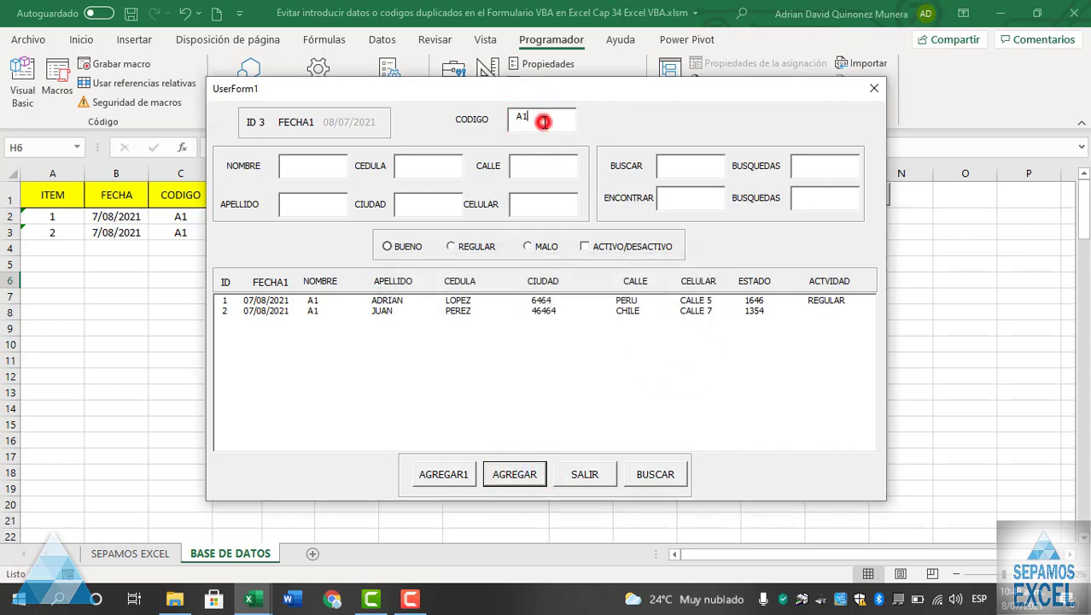
{"action": "type", "text": "2"}
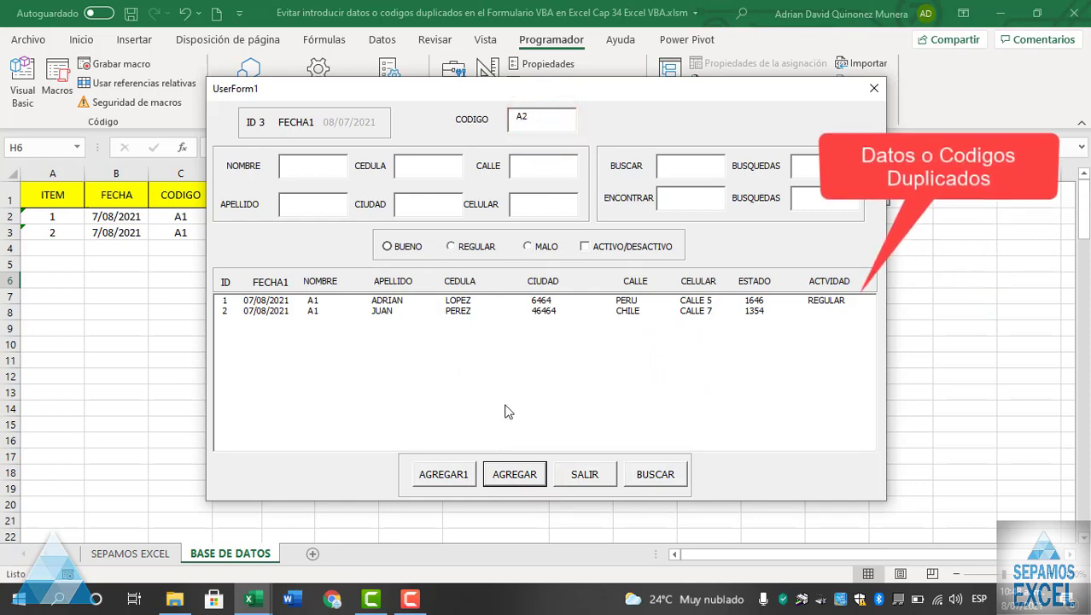
{"action": "left_click", "coordinate": [500, 475]}
{"action": "left_click", "coordinate": [565, 357]}
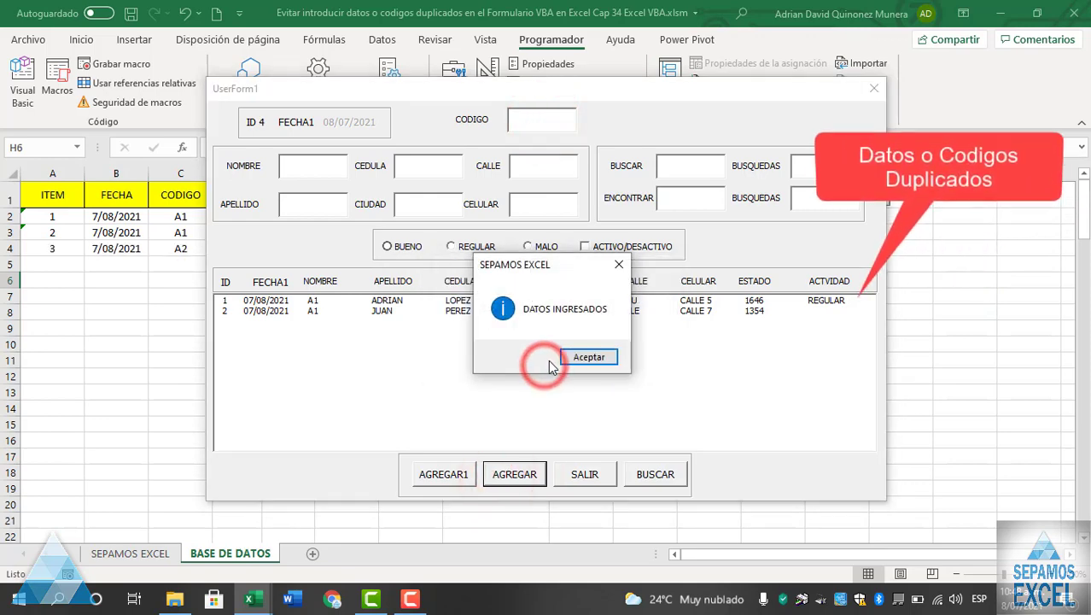
{"action": "left_click", "coordinate": [567, 355]}
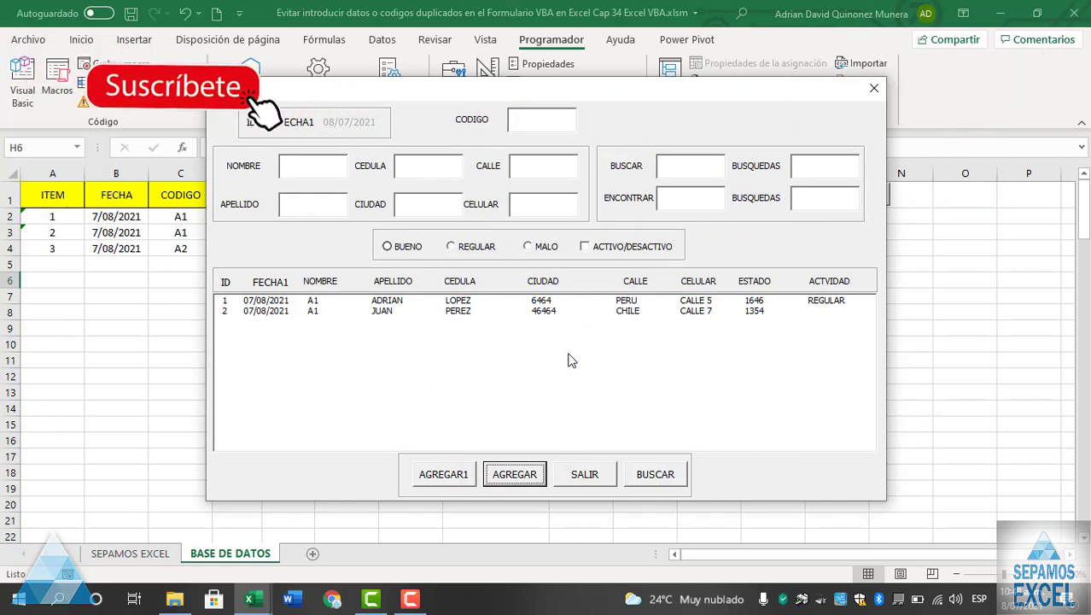
Step: Enter A2 again, dismiss the duplicate-code warning, and close the running form
{"action": "left_click_drag", "start_coordinate": [358, 92], "coordinate": [406, 90]}
{"action": "left_click", "coordinate": [597, 117]}
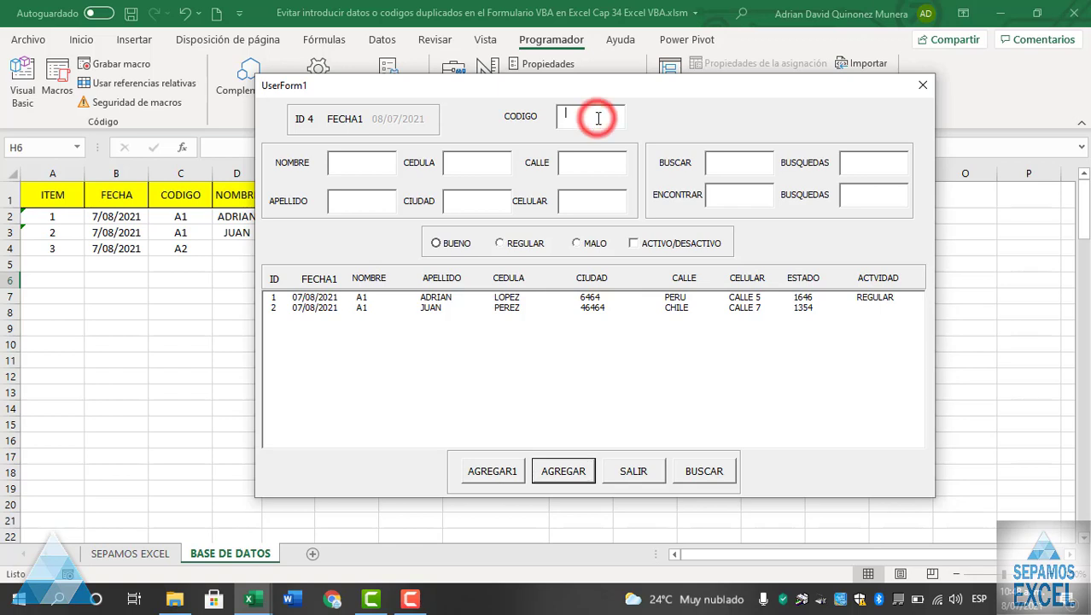
{"action": "type", "text": "A2"}
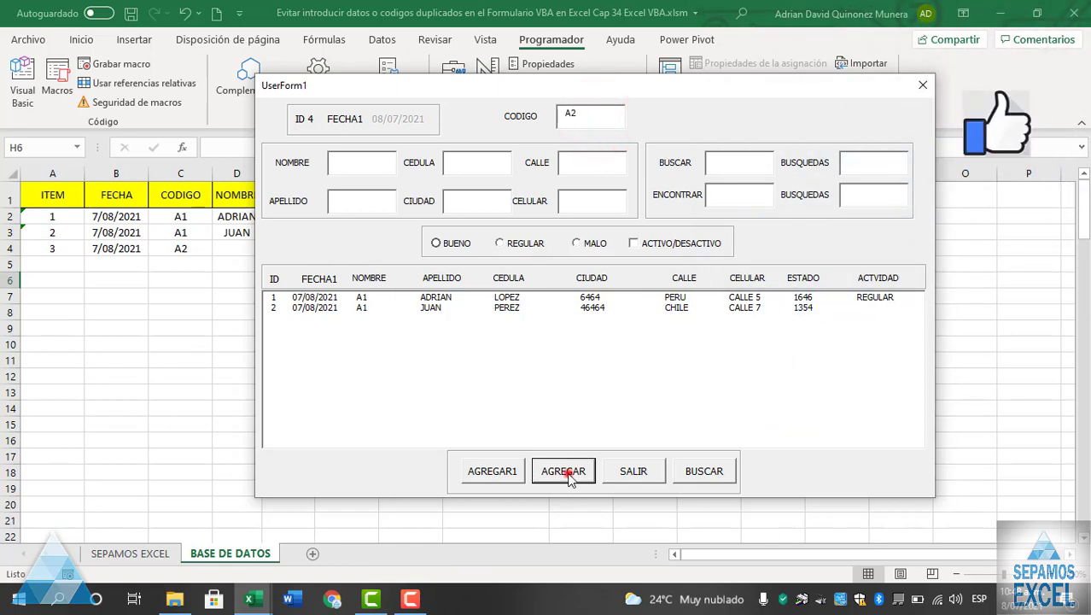
{"action": "left_click", "coordinate": [569, 478]}
{"action": "left_click", "coordinate": [565, 357]}
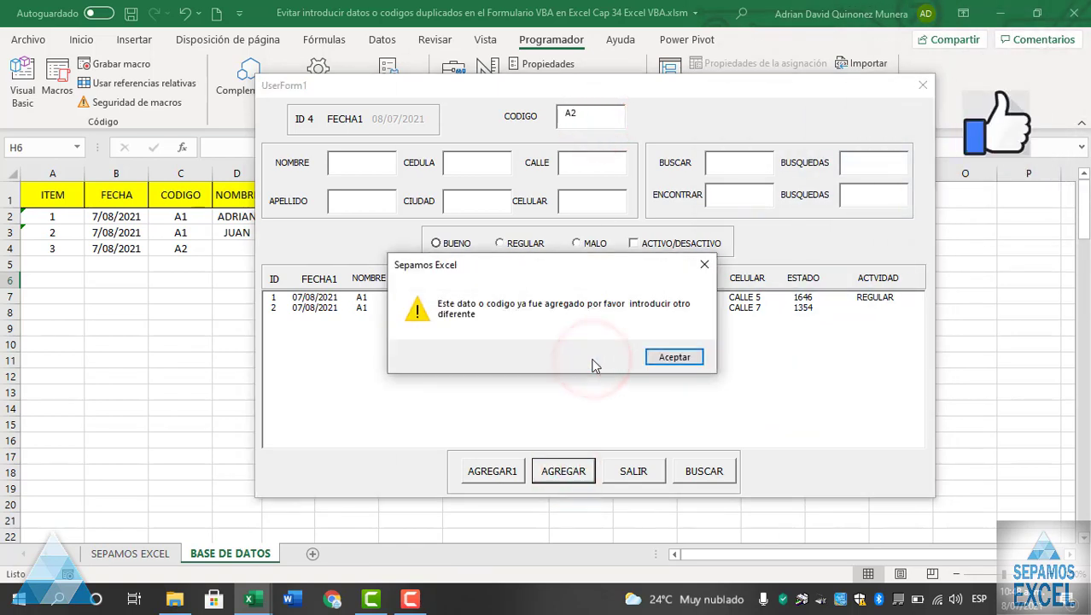
{"action": "left_click", "coordinate": [676, 359]}
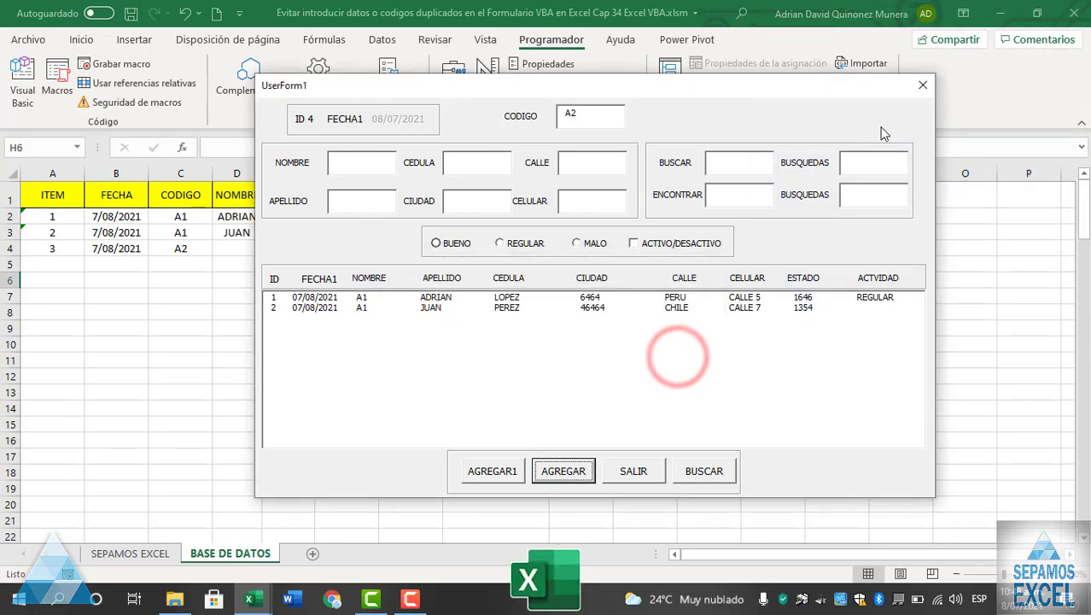
{"action": "left_click", "coordinate": [922, 84]}
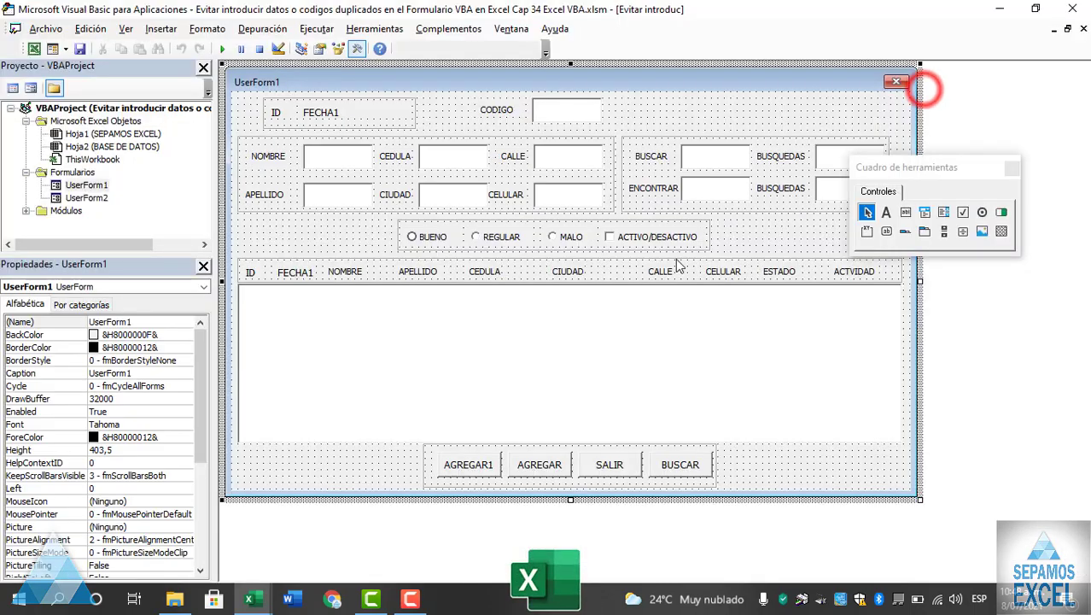
Step: Open AGREGAR's Click code and highlight parts of the duplicate-check loop, including FINAL = FILA - 1
{"action": "double_click", "coordinate": [551, 470]}
{"action": "left_click_drag", "start_coordinate": [316, 357], "coordinate": [245, 198]}
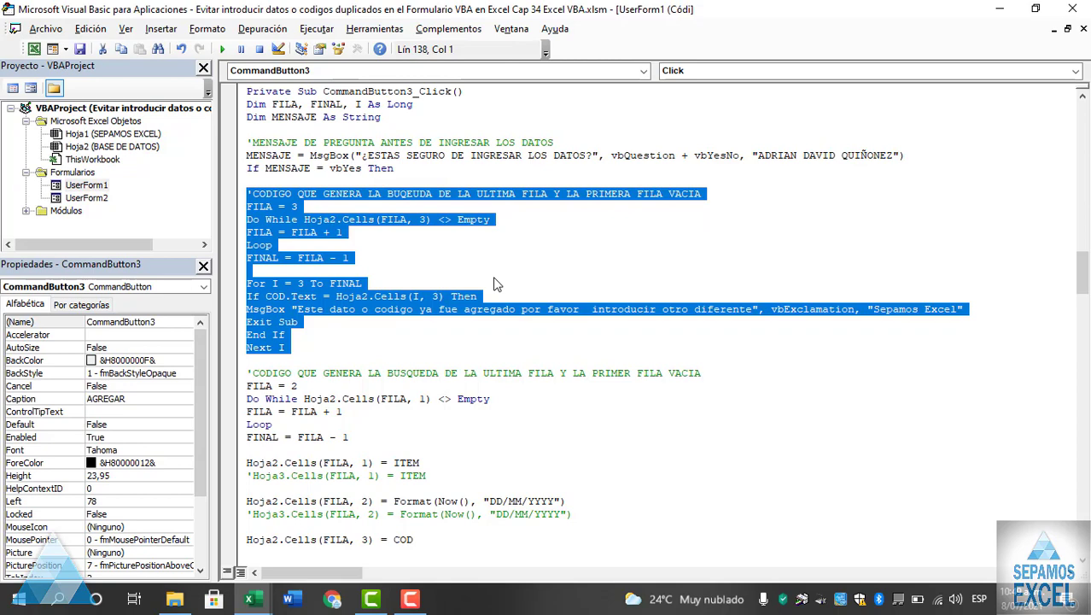
{"action": "left_click", "coordinate": [451, 287]}
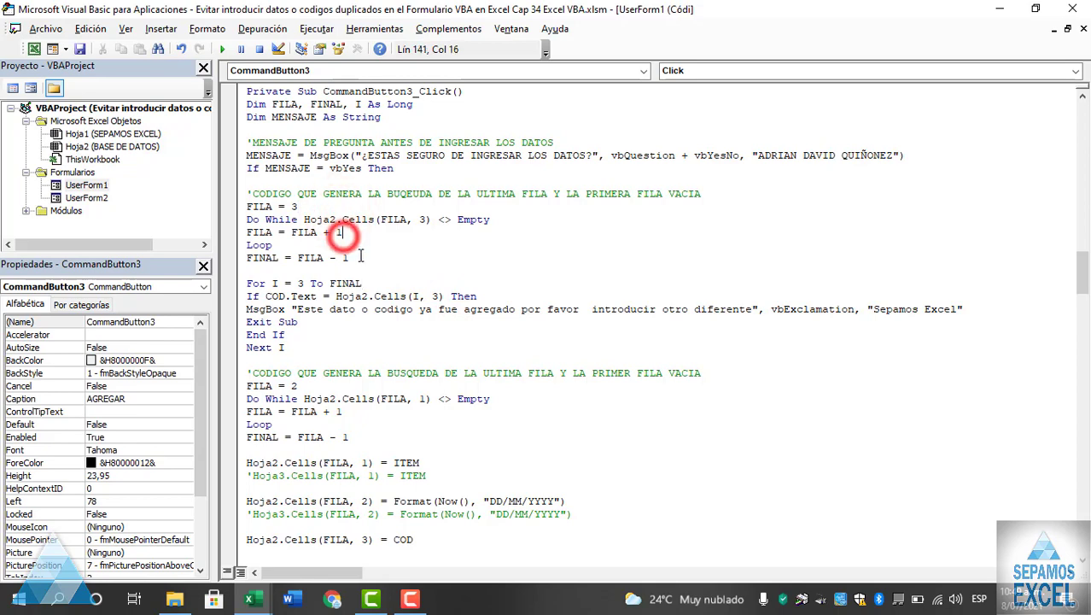
{"action": "left_click", "coordinate": [350, 257]}
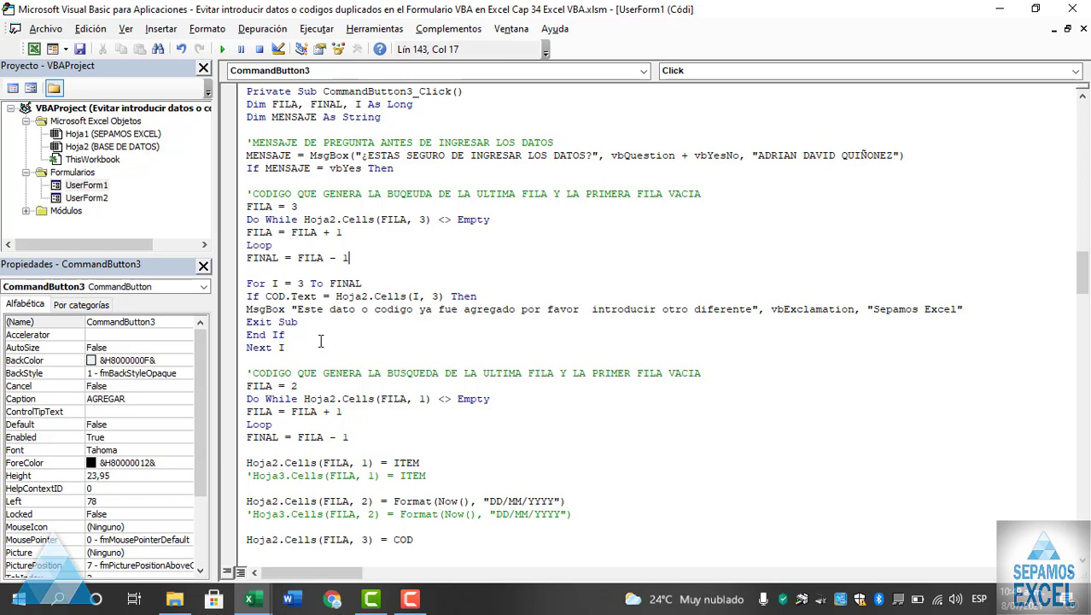
{"action": "left_click_drag", "start_coordinate": [320, 340], "coordinate": [247, 194]}
{"action": "left_click", "coordinate": [291, 342]}
{"action": "left_click_drag", "start_coordinate": [292, 344], "coordinate": [229, 191]}
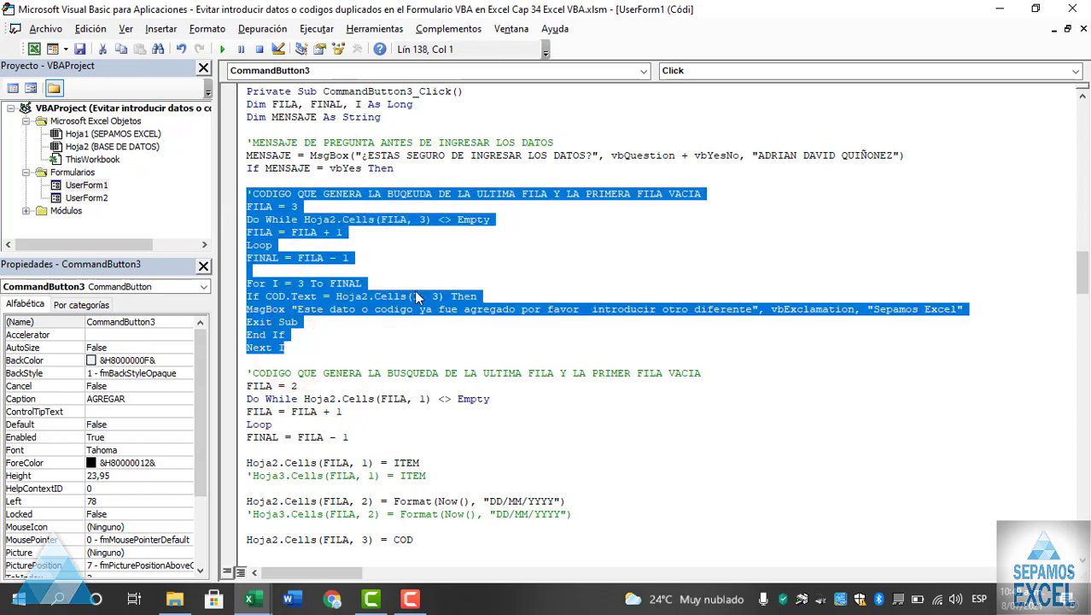
{"action": "left_click", "coordinate": [444, 248]}
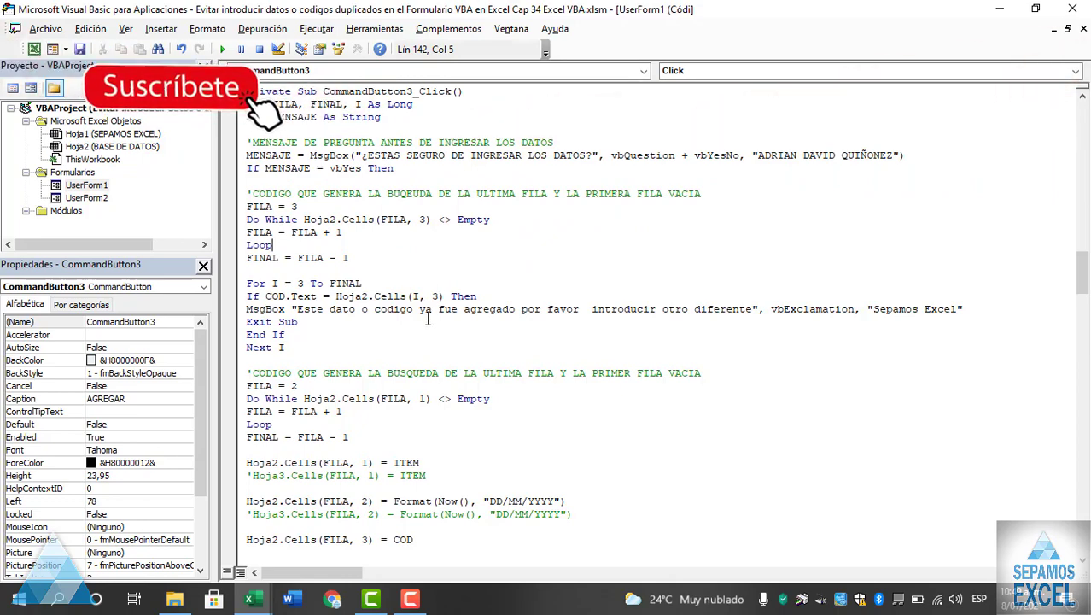
Step: Select the whole last-row search and For I duplicate check, then run the form with F5
{"action": "left_click", "coordinate": [289, 345]}
{"action": "left_click_drag", "start_coordinate": [288, 346], "coordinate": [249, 181]}
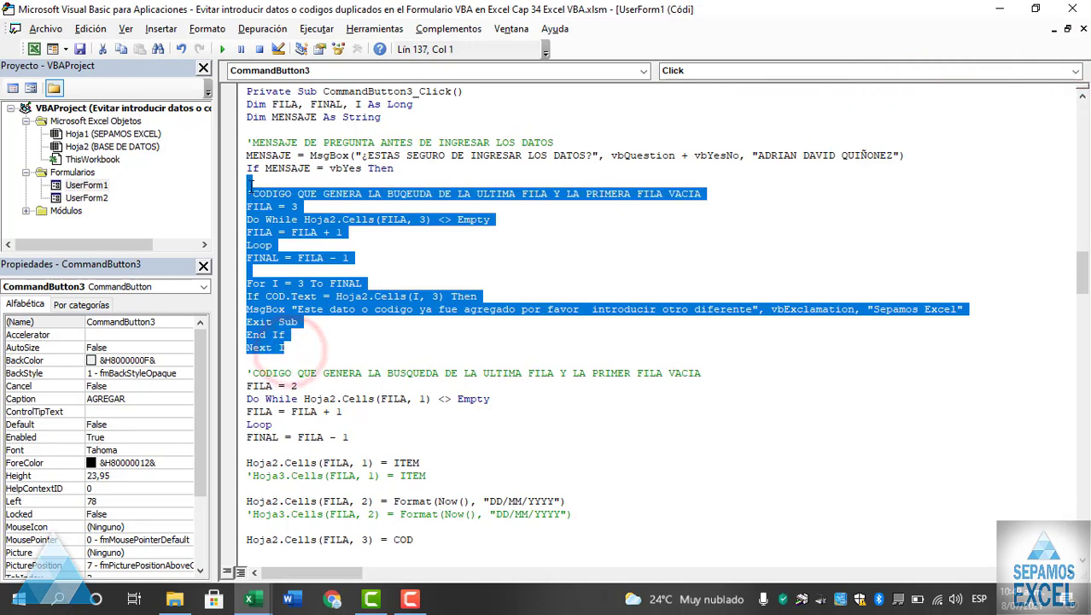
{"action": "left_click", "coordinate": [395, 277]}
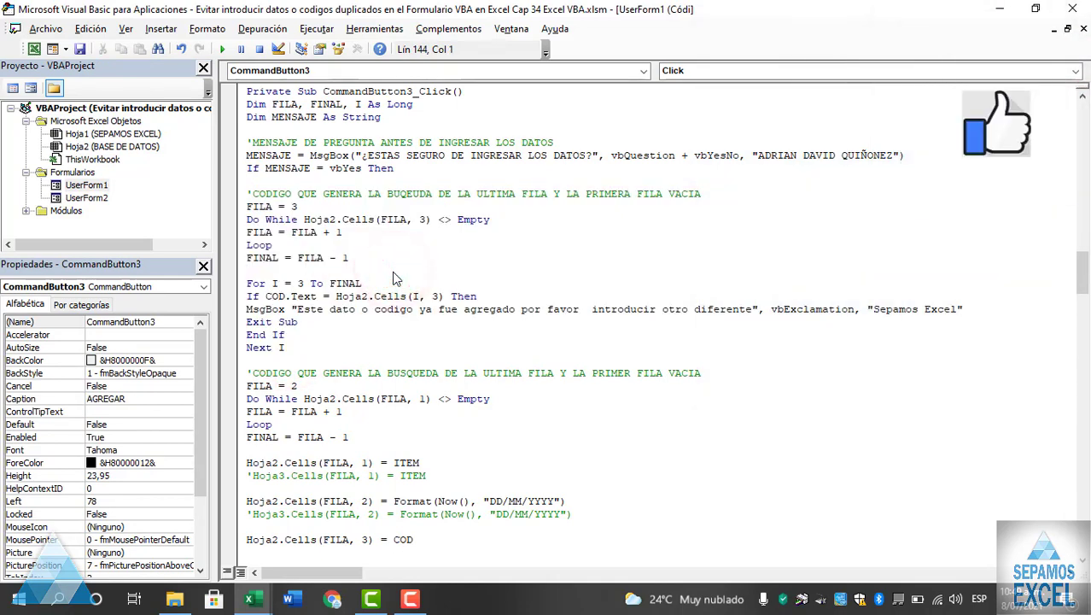
{"action": "scroll", "coordinate": [390, 373], "scroll_direction": "down", "scroll_amount": 2}
{"action": "scroll", "coordinate": [391, 420], "scroll_direction": "up", "scroll_amount": 4}
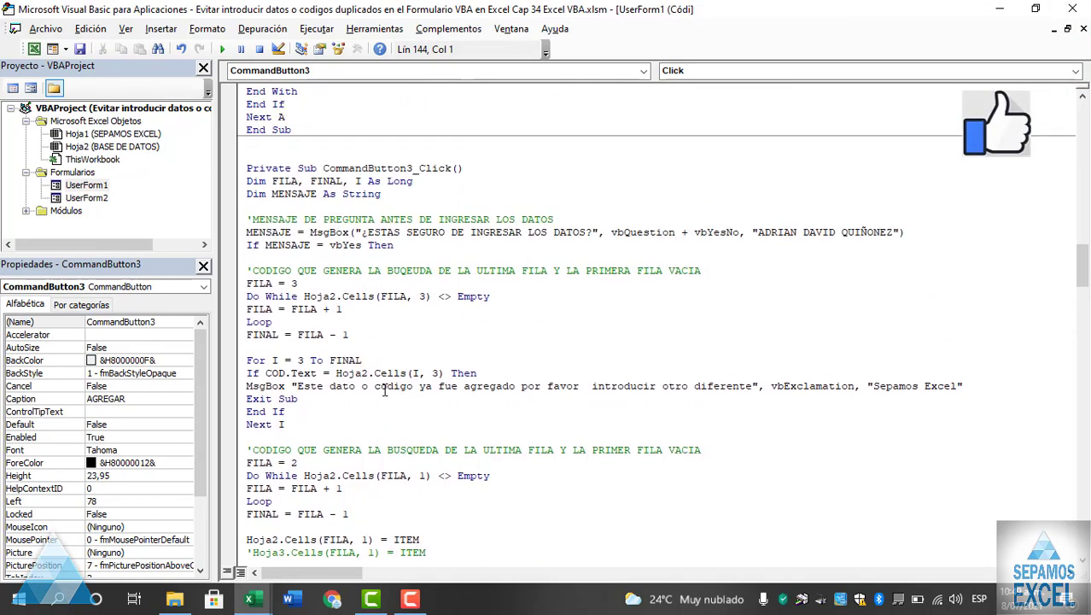
{"action": "key", "text": "F5"}
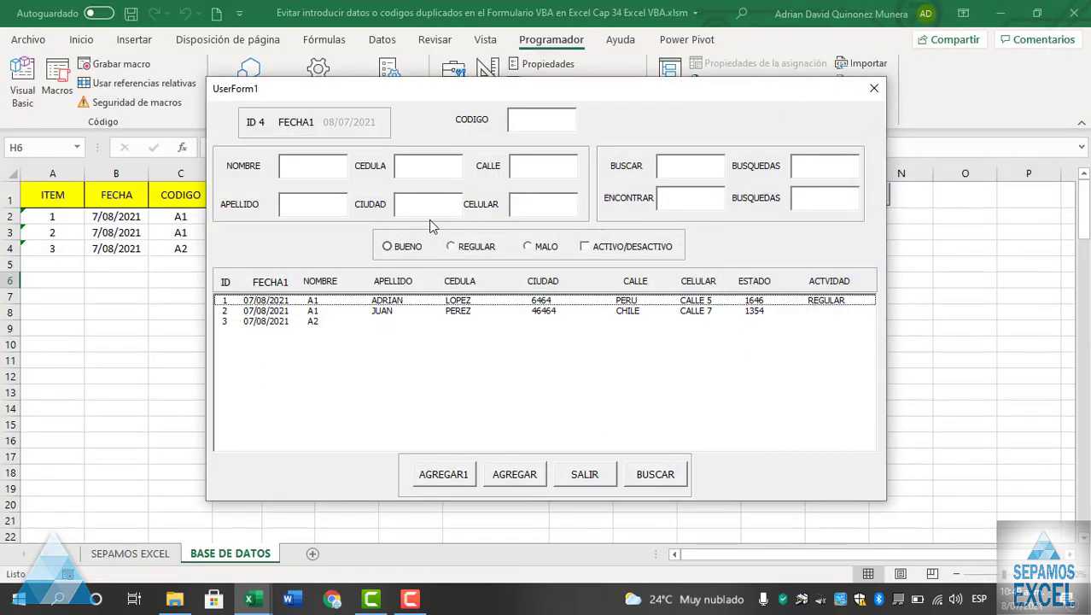
Step: Submit code A2 again and dismiss the duplicate-code warning
{"action": "type", "text": "A2"}
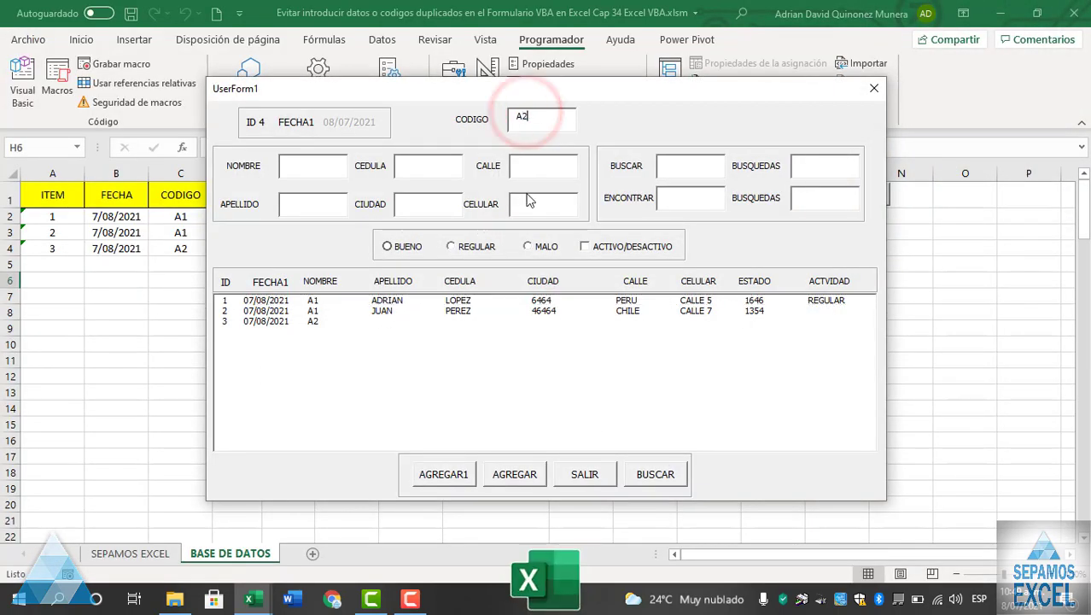
{"action": "left_click", "coordinate": [531, 471]}
{"action": "left_click", "coordinate": [553, 359]}
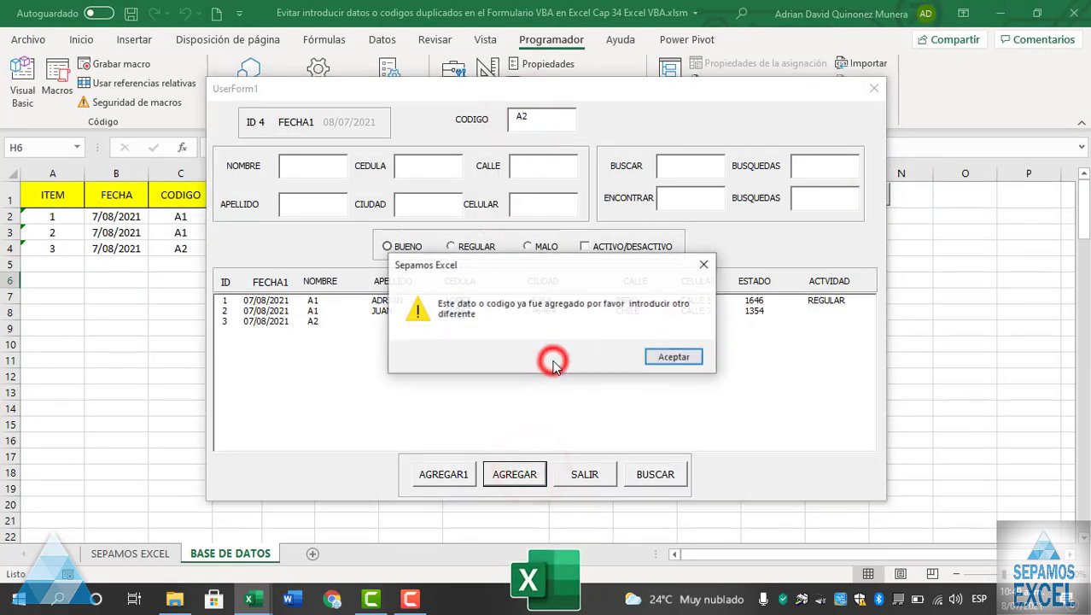
{"action": "left_click", "coordinate": [671, 359]}
Step: Edit the code to A3 and add it as the fourth record
{"action": "left_click", "coordinate": [555, 120]}
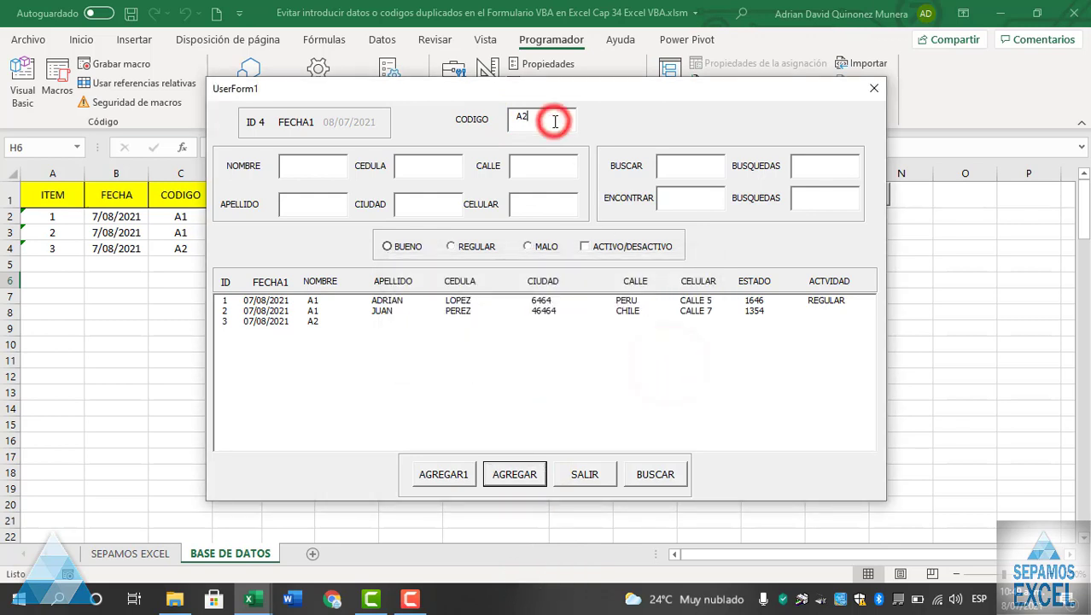
{"action": "key", "text": "BackSpace"}
{"action": "type", "text": "3"}
{"action": "left_click", "coordinate": [519, 475]}
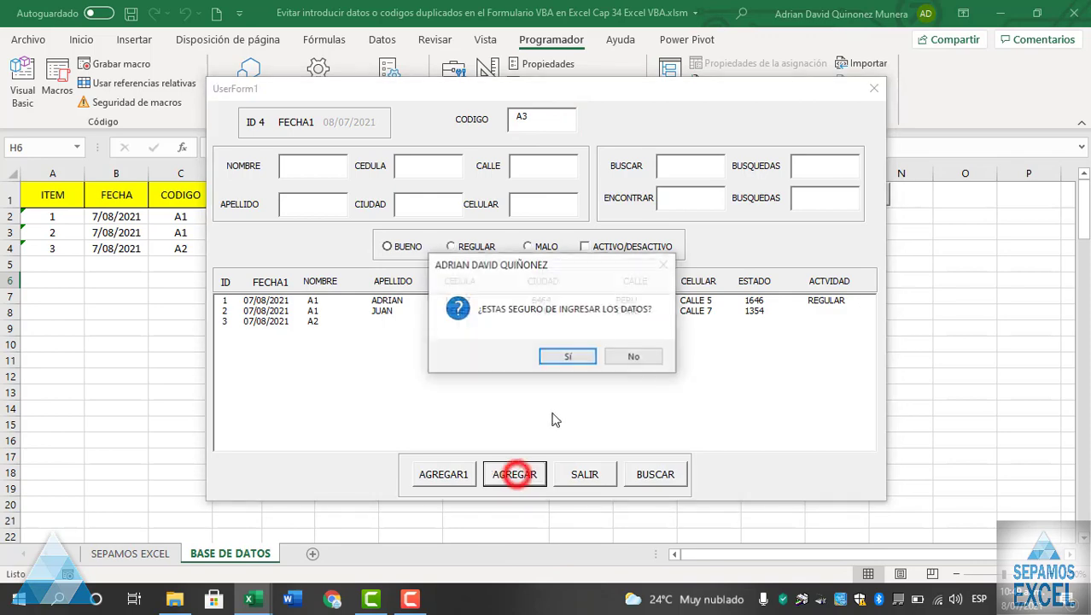
{"action": "left_click", "coordinate": [563, 357]}
{"action": "left_click", "coordinate": [614, 359]}
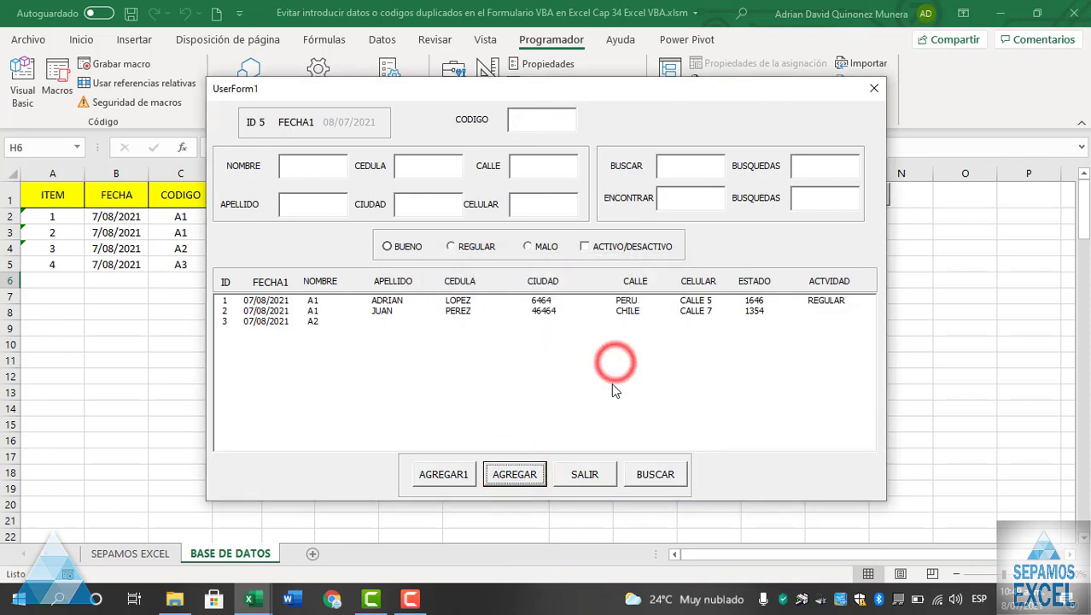
Step: Restart the form, try adding A3 again, and get the duplicate-code warning
{"action": "left_click_drag", "start_coordinate": [420, 89], "coordinate": [552, 78]}
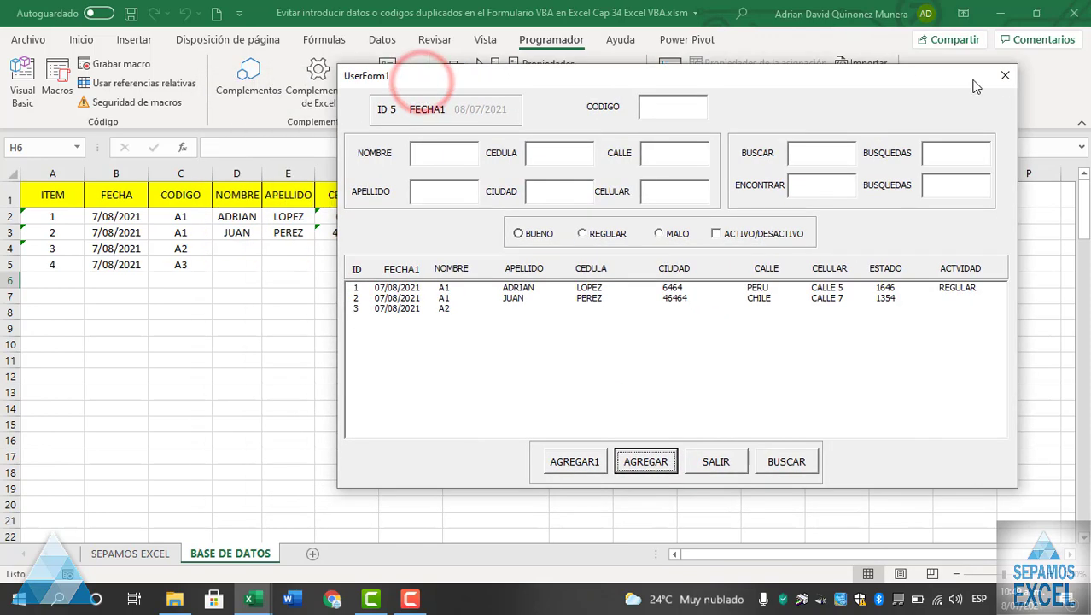
{"action": "left_click", "coordinate": [1008, 78]}
{"action": "key", "text": "F5"}
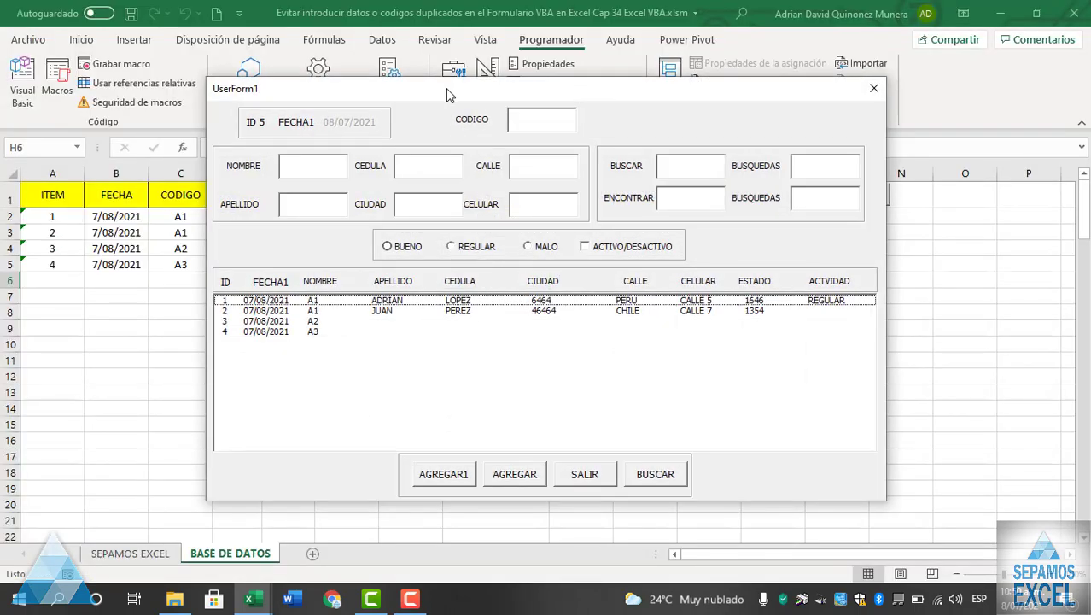
{"action": "left_click_drag", "start_coordinate": [445, 87], "coordinate": [478, 76]}
{"action": "left_click", "coordinate": [576, 116]}
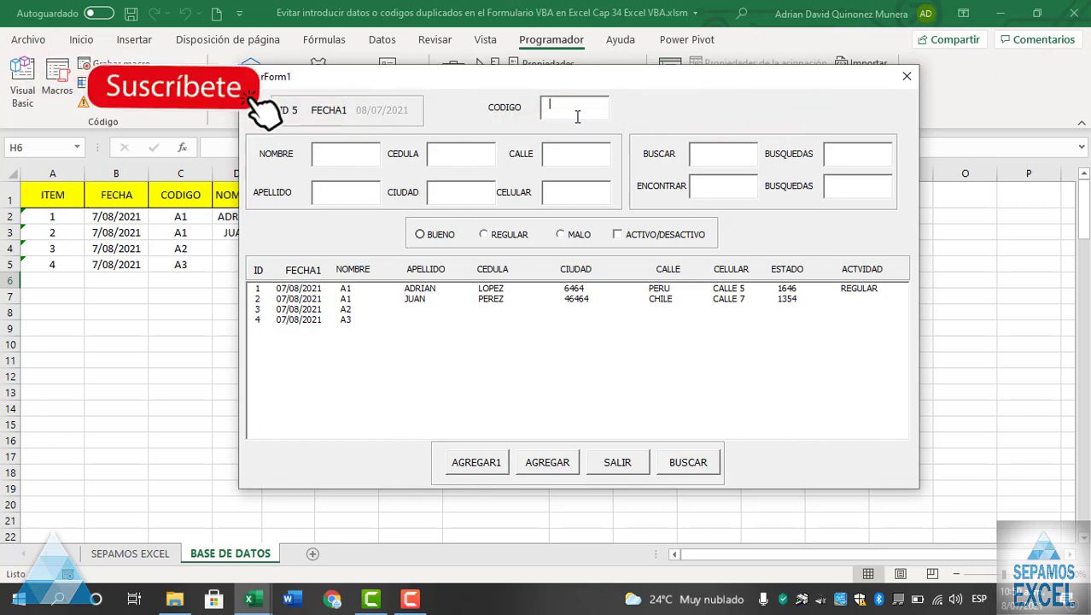
{"action": "type", "text": "A3"}
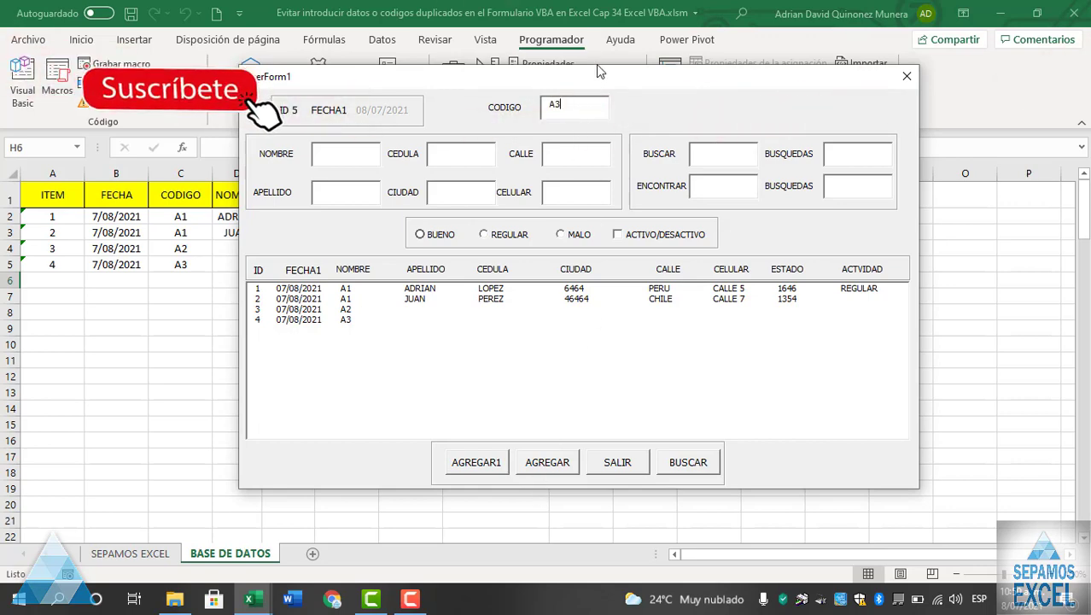
{"action": "mouse_move", "coordinate": [597, 74]}
{"action": "left_mouse_down"}
{"action": "mouse_move", "coordinate": [731, 63]}
{"action": "mouse_move", "coordinate": [708, 63]}
{"action": "left_mouse_up"}
{"action": "left_click", "coordinate": [659, 449]}
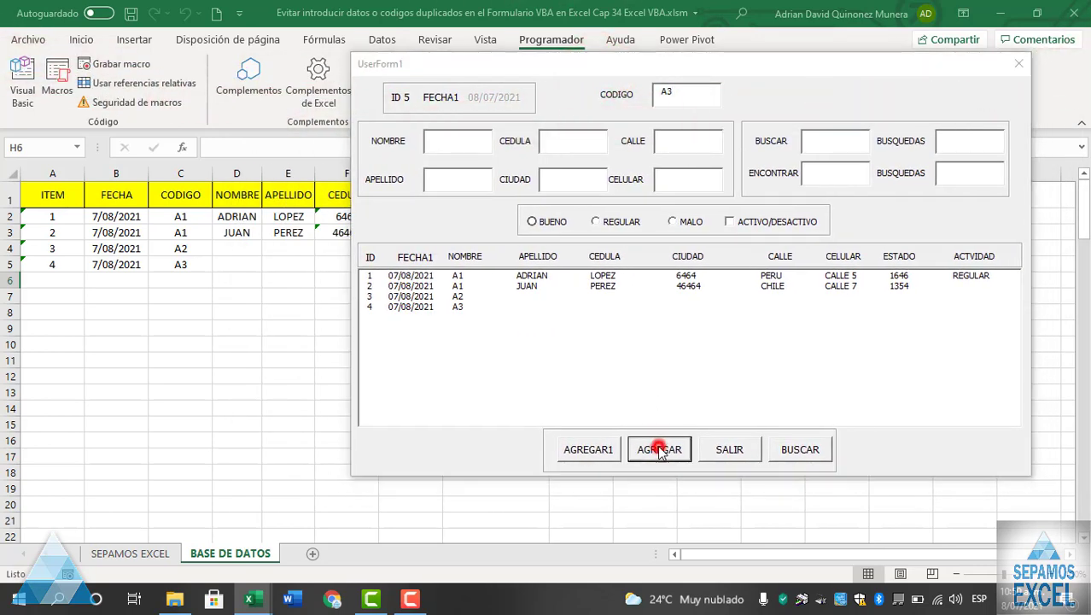
{"action": "left_click", "coordinate": [568, 357]}
{"action": "mouse_move", "coordinate": [542, 278]}
{"action": "left_mouse_down"}
{"action": "mouse_move", "coordinate": [382, 275]}
{"action": "mouse_move", "coordinate": [373, 245]}
{"action": "left_mouse_up"}
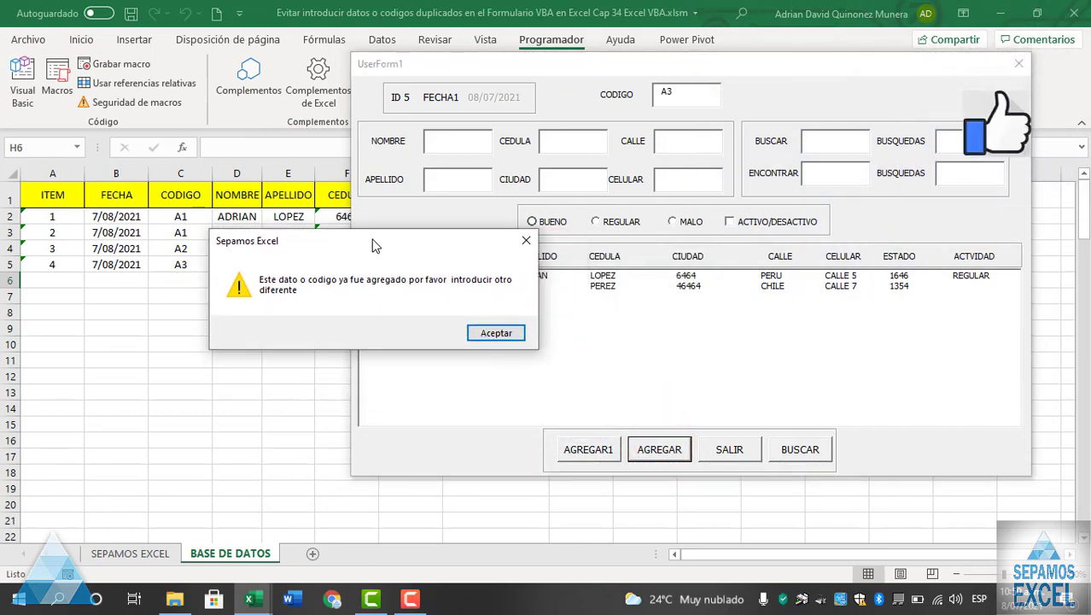